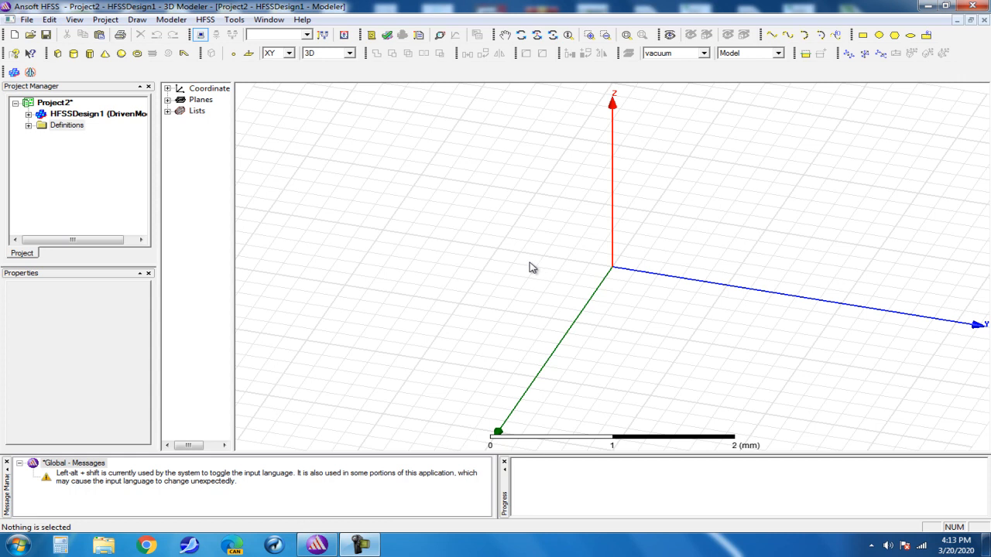
Step: Set the design's solution type to Driven Terminal
left_click(204, 20)
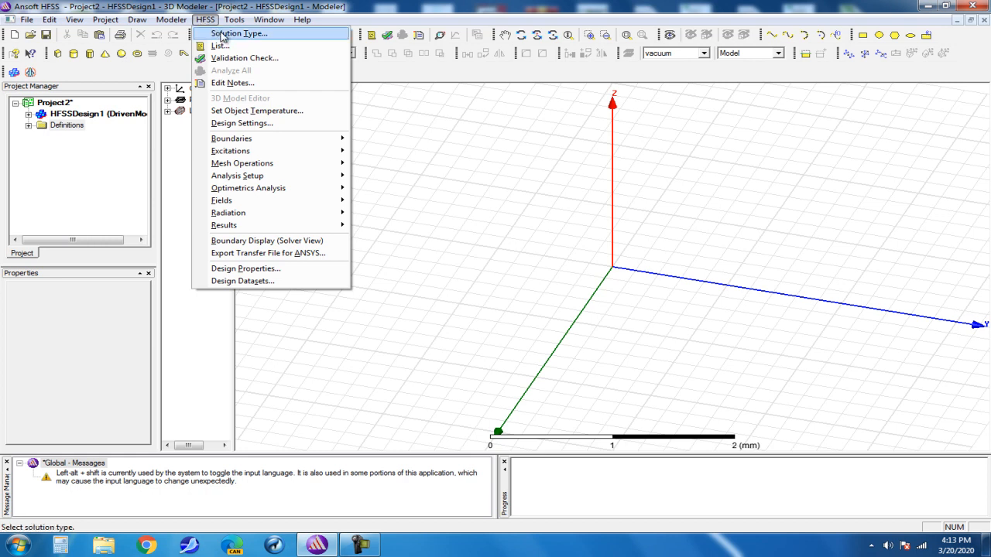
left_click(221, 35)
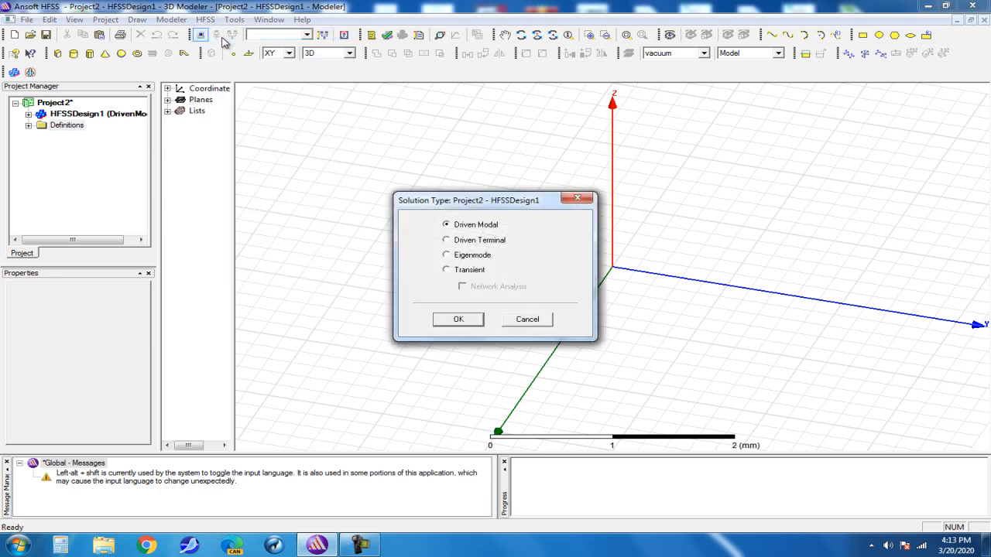
left_click(447, 242)
left_click(468, 321)
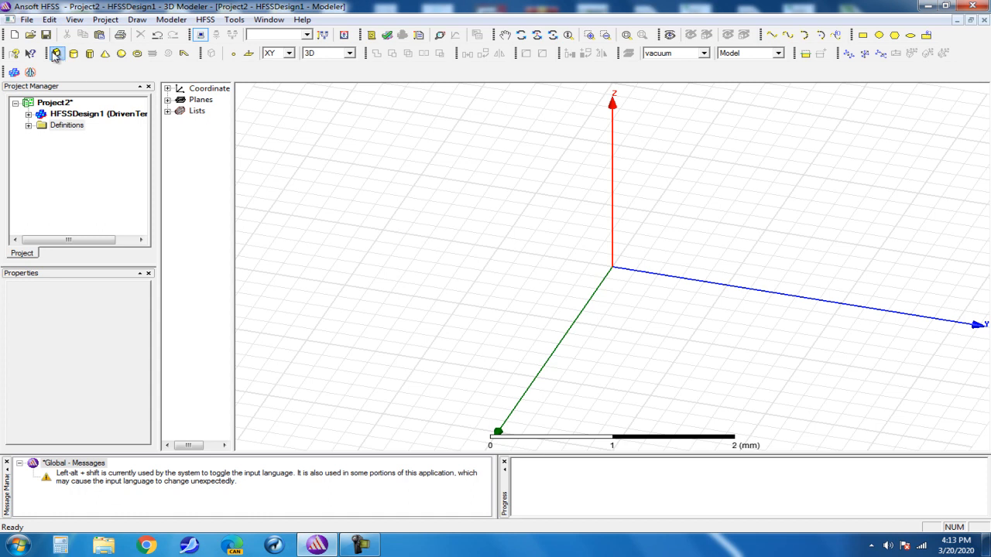
Step: Draw a box about 2.8 by 3.2 mm and 0.6 mm high on the XY plane, around the origin
left_click(56, 54)
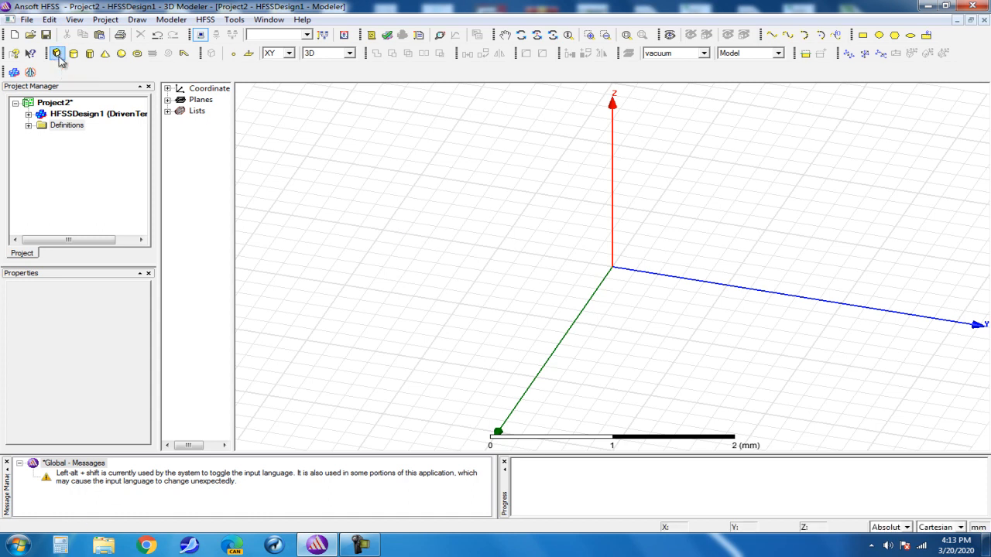
left_click(478, 163)
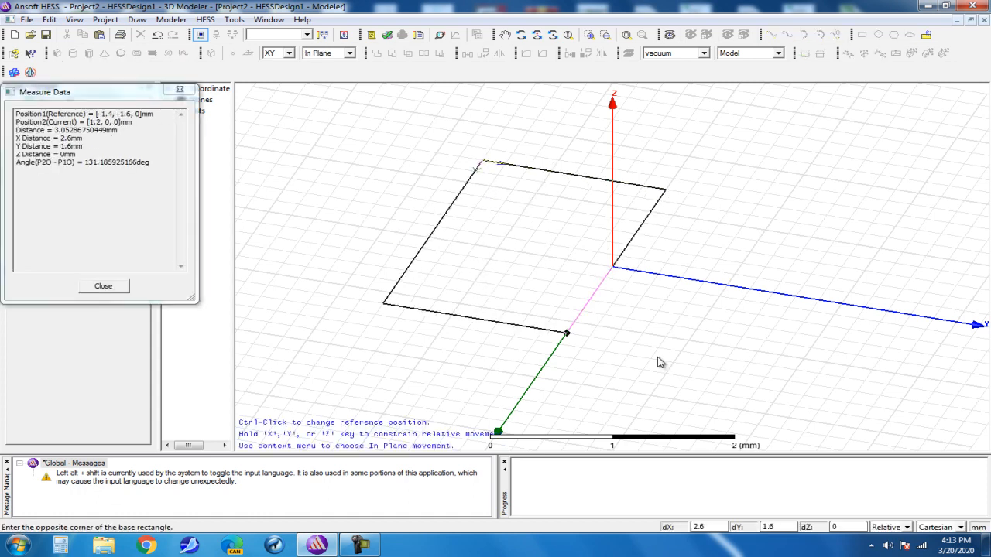
left_click(744, 373)
left_click(739, 344)
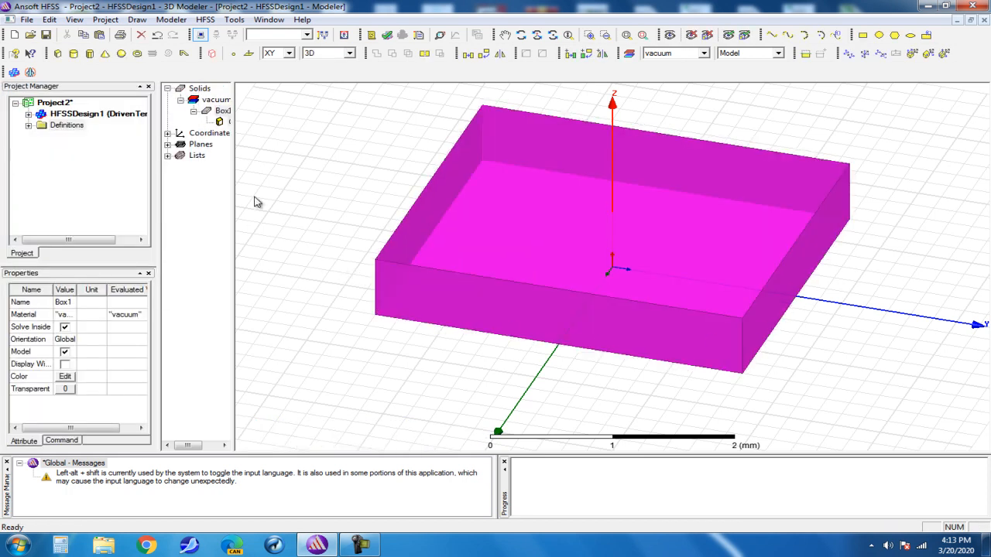
Step: Rename the box as substrate and assign it the FR4_epoxy material
left_click_drag(233, 194, 265, 205)
double_click(223, 110)
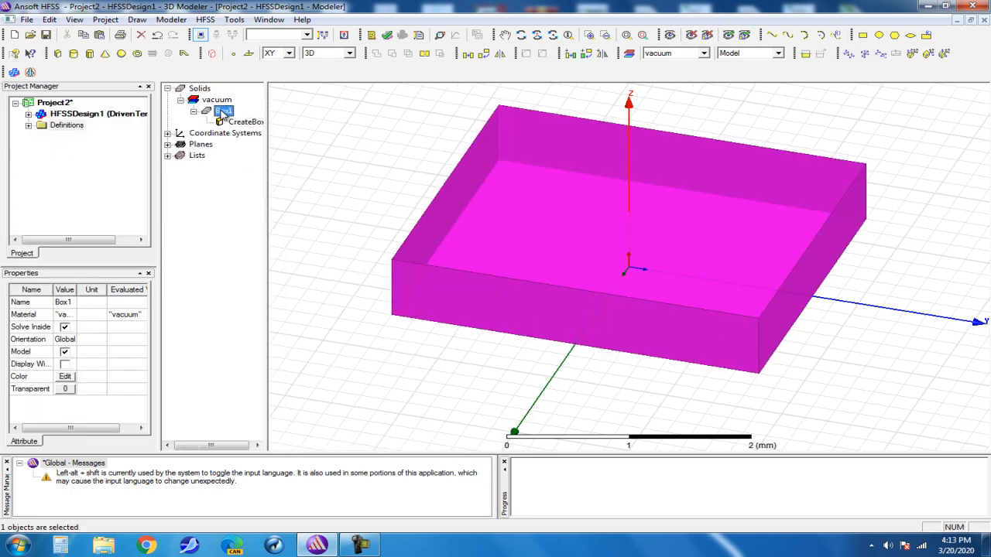
left_click(370, 208)
type("substrate")
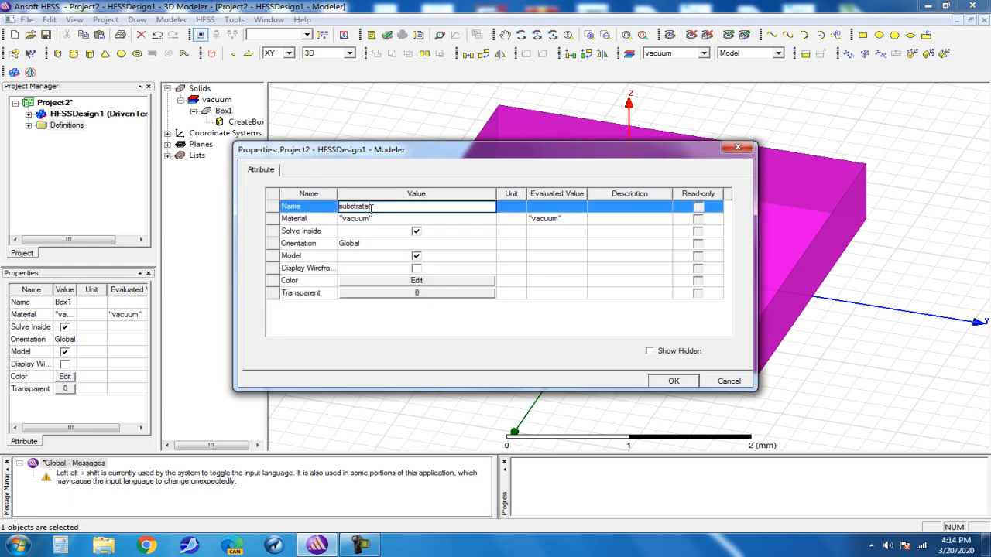
left_click(397, 222)
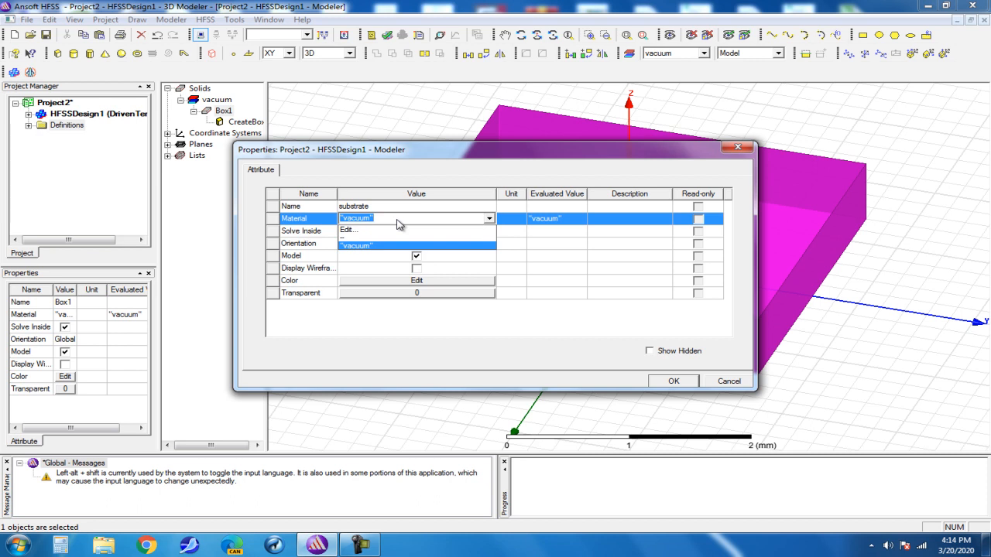
left_click(398, 231)
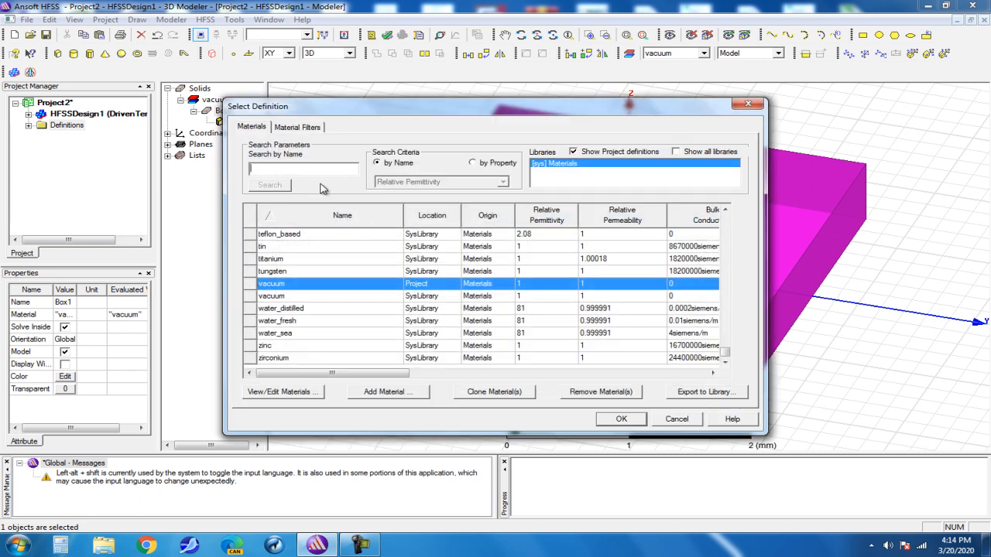
type("fr")
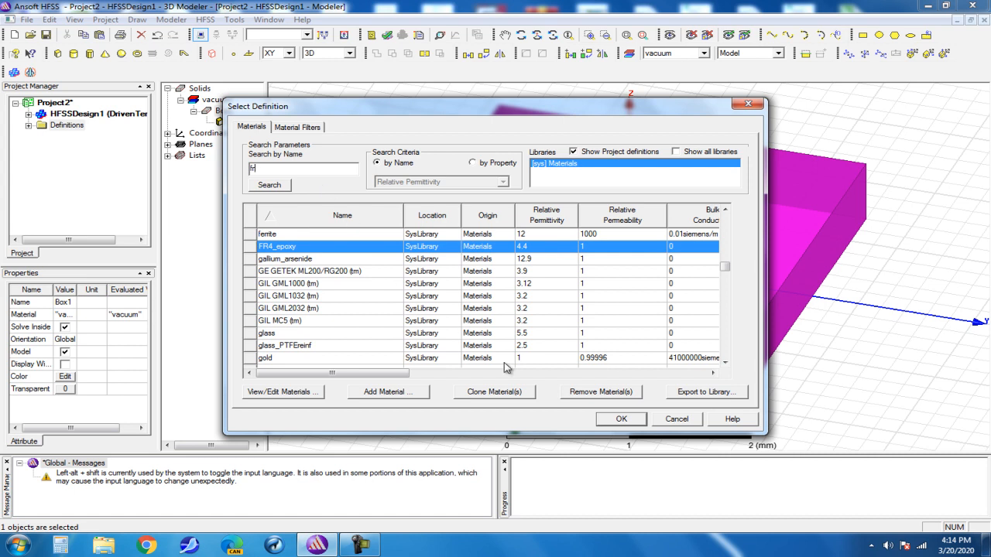
left_click(619, 418)
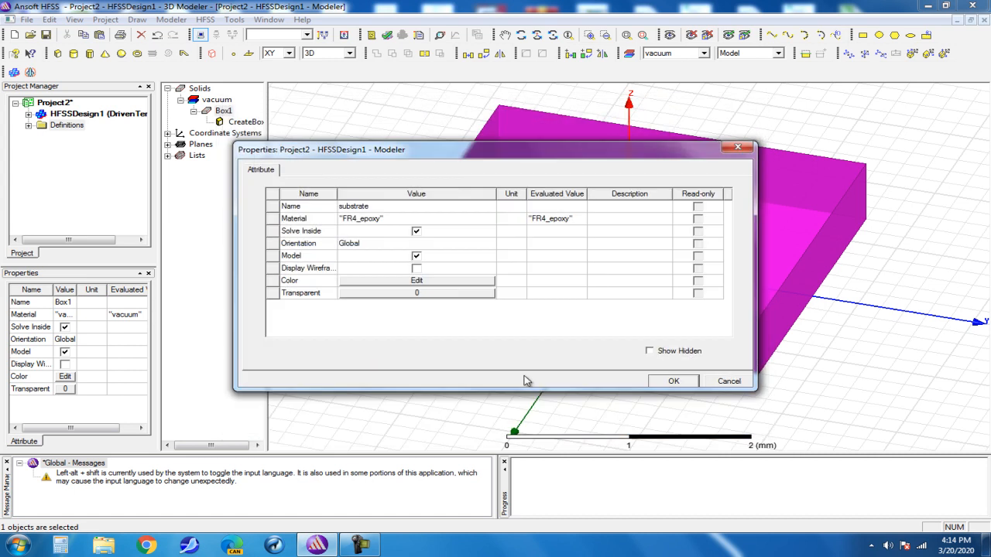
left_click(670, 382)
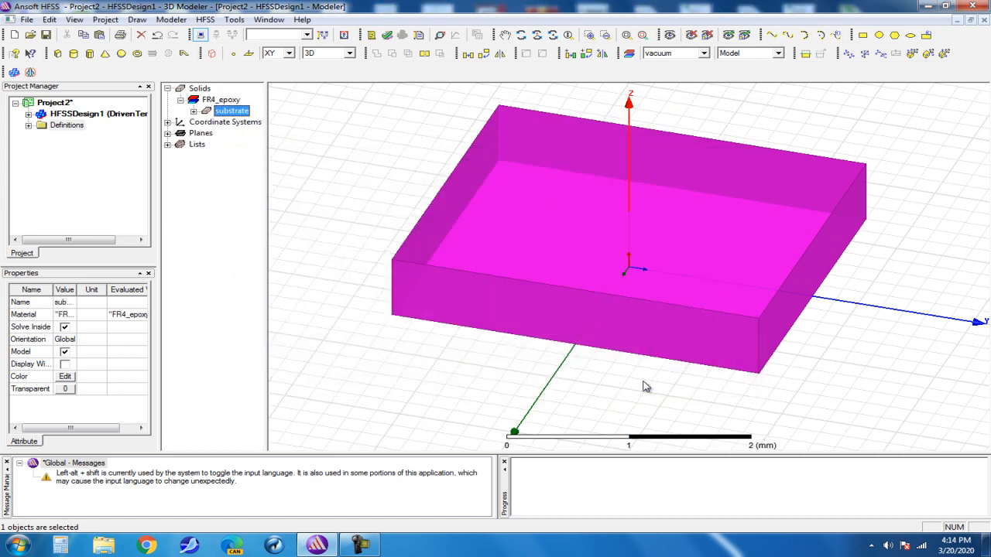
Step: Set the substrate box's position to wsub/2, lsub/2, 0
left_click(194, 111)
double_click(244, 123)
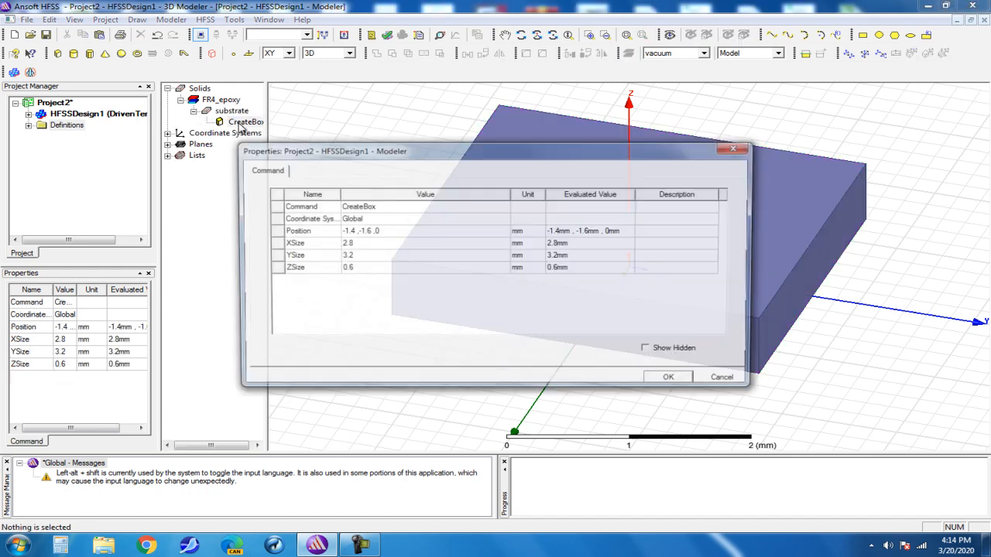
left_click(388, 230)
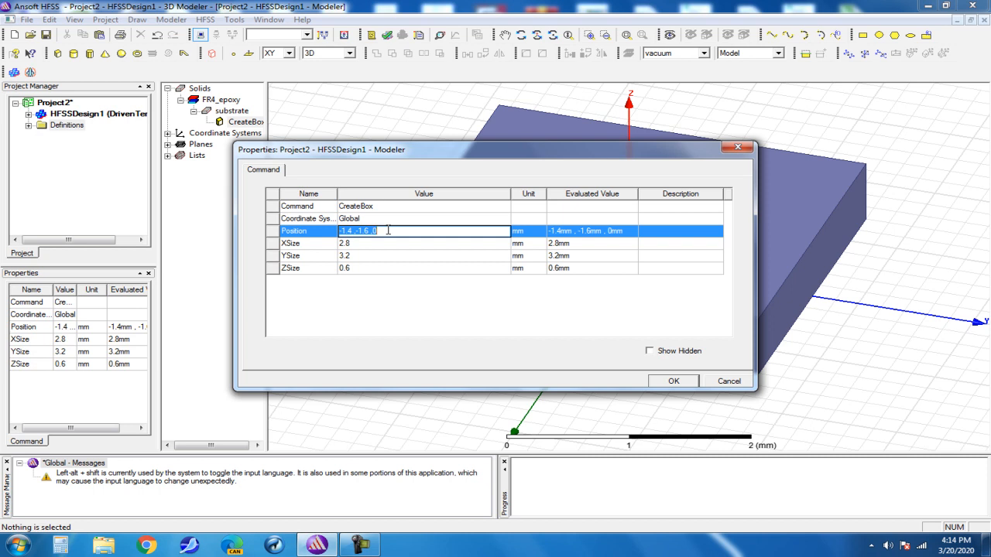
type("wsub")
type("lsub,0")
type("/2/2")
key("Return")
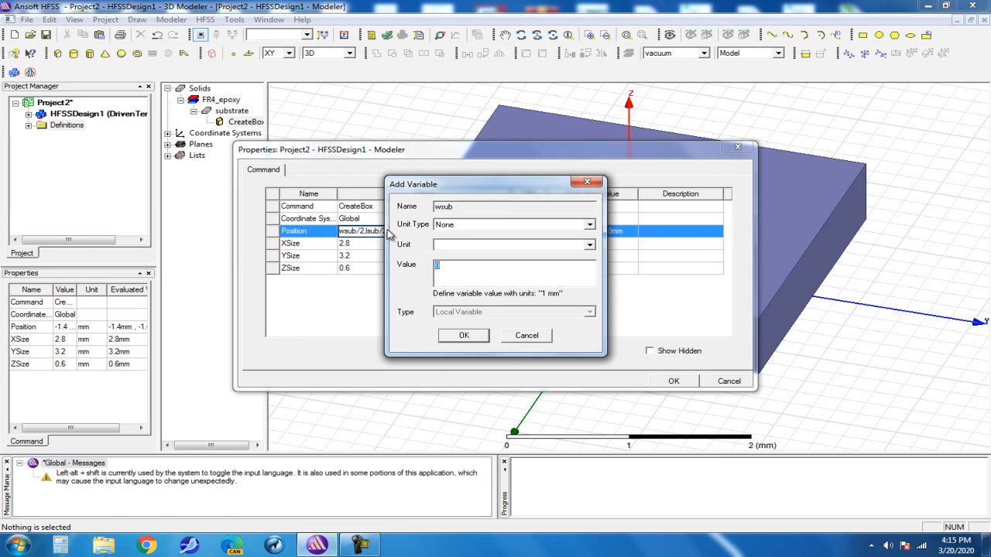
Step: Define the new variables wsub and lsub as 60 mm each
type("5")
key("BackSpace")
type("60mm")
key("Return")
type("60mm")
key("Return")
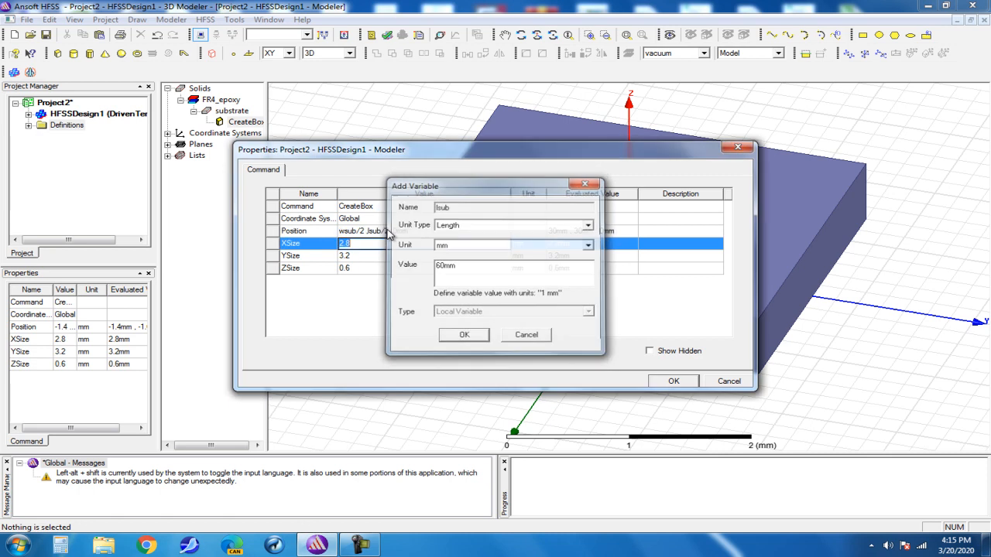
left_click(359, 545)
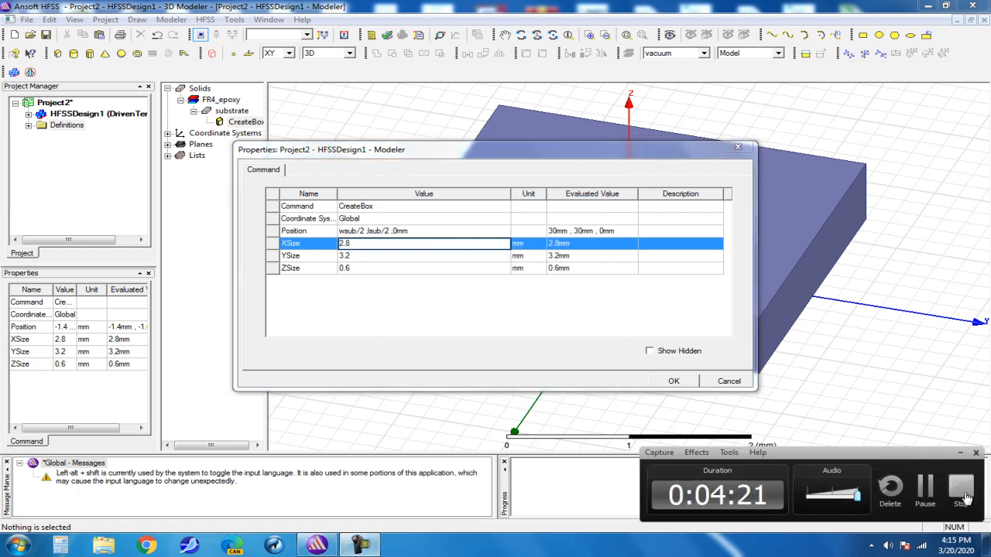
left_click(925, 487)
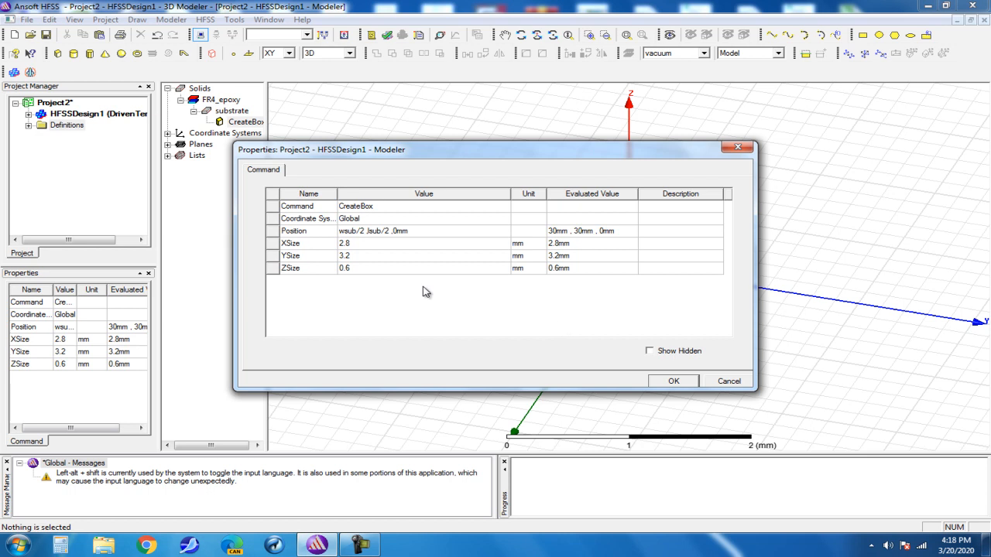
Step: Set the substrate's X size to -wsub and its Y size to -lsub
left_click(366, 244)
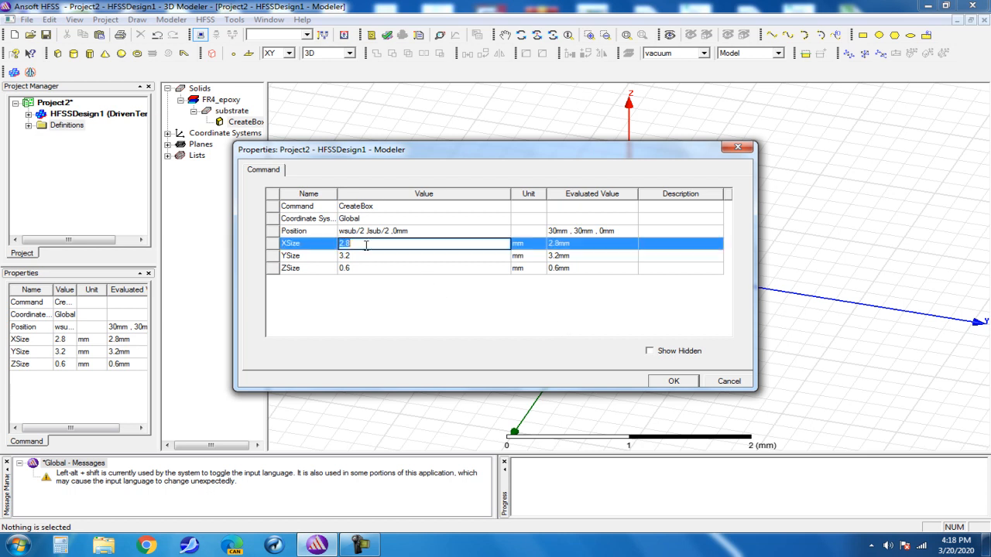
type("-wsub")
key("Tab")
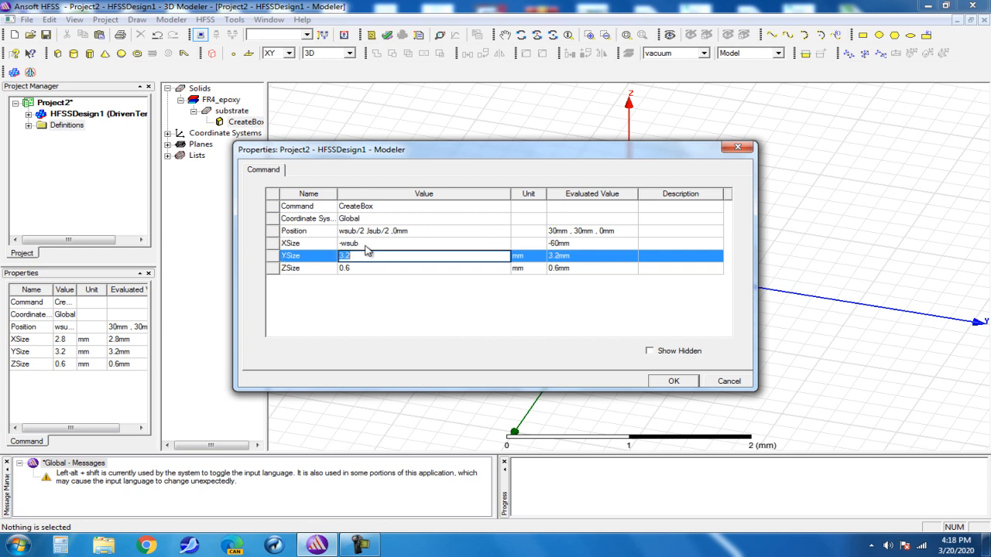
type("-lsub")
key("Tab")
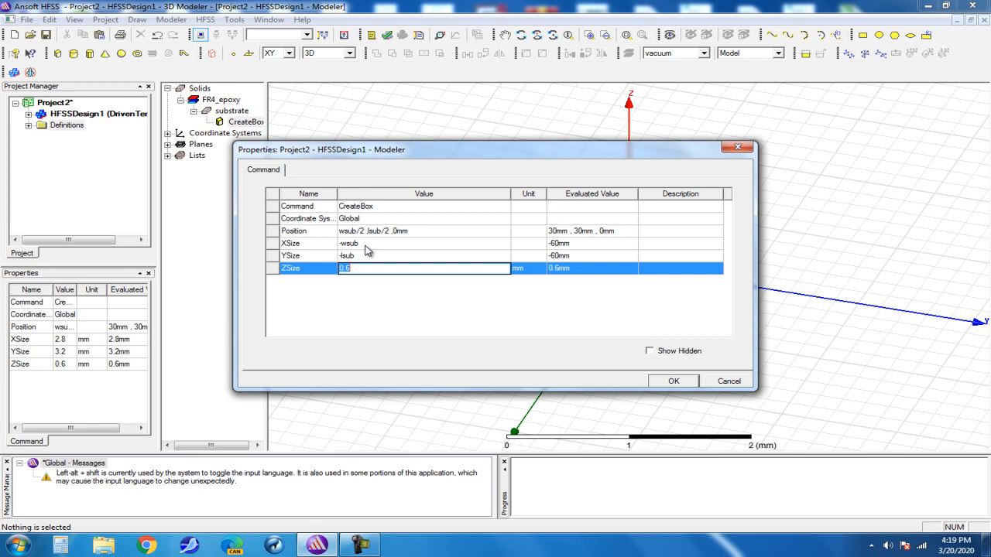
Step: Set the substrate's Z size to hsub, define that variable as 1.6 mm, and apply the box dimensions
type("hsub")
key("Return")
type("1.")
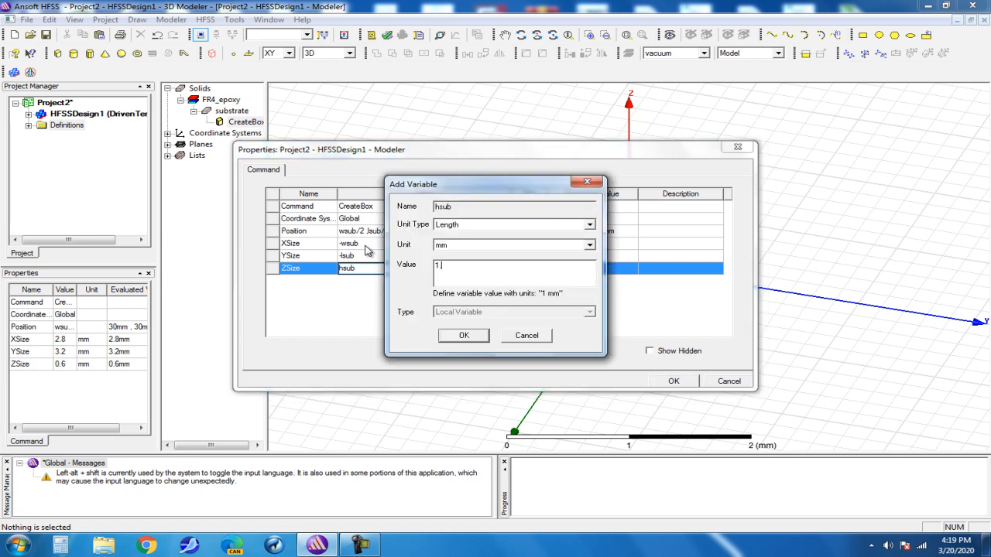
type("6mm")
key("Return")
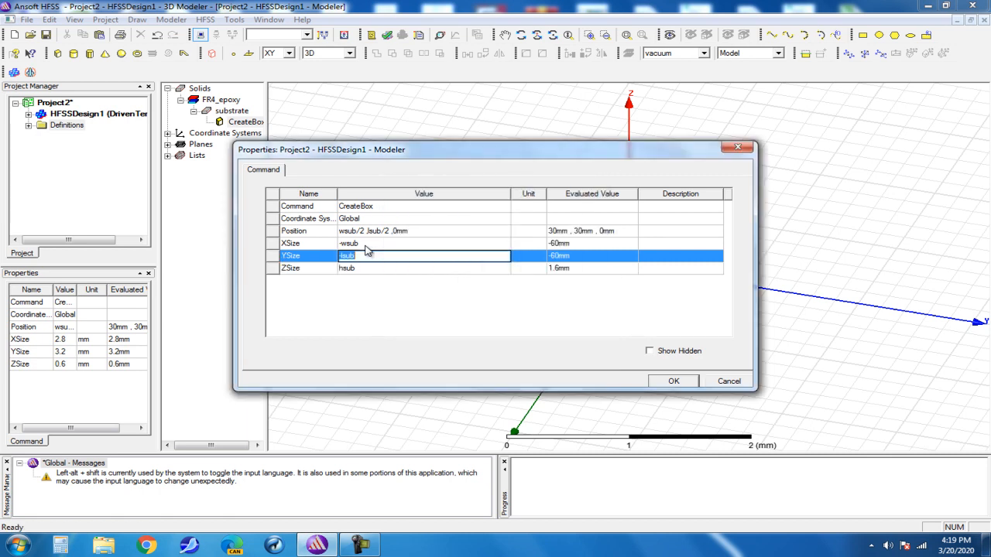
left_click(673, 380)
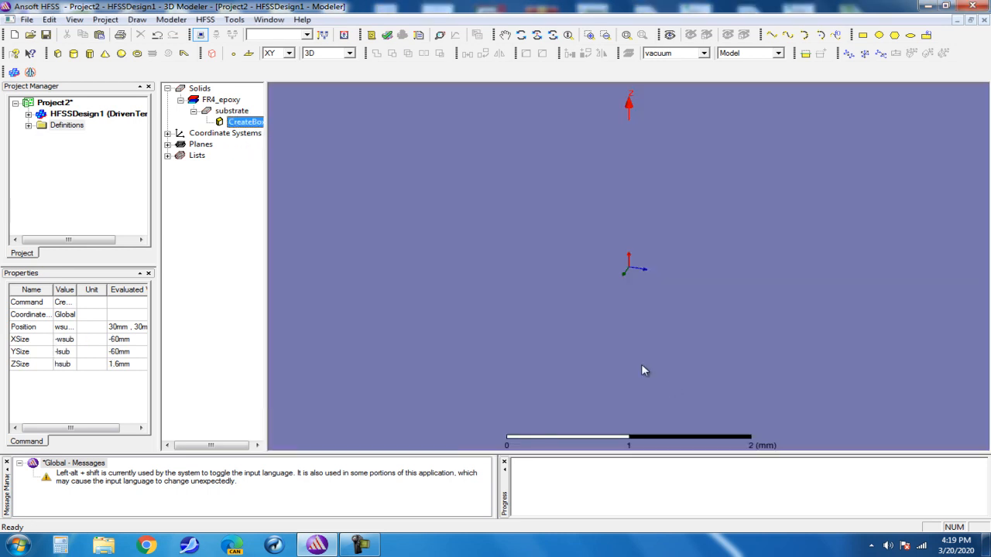
Step: Examine the whole resized substrate, ending in a top view of the XY plane
left_click(625, 36)
left_click(520, 35)
double_click(644, 107, "alt")
scroll(645, 176, "down", 3)
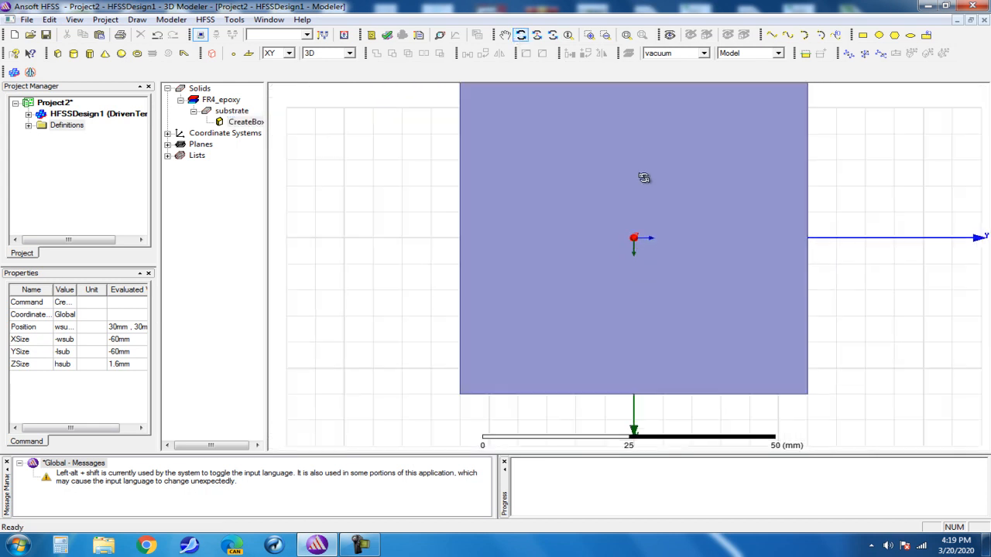
left_click_drag(559, 223, 527, 184)
double_click(565, 176, "alt")
double_click(641, 116, "alt")
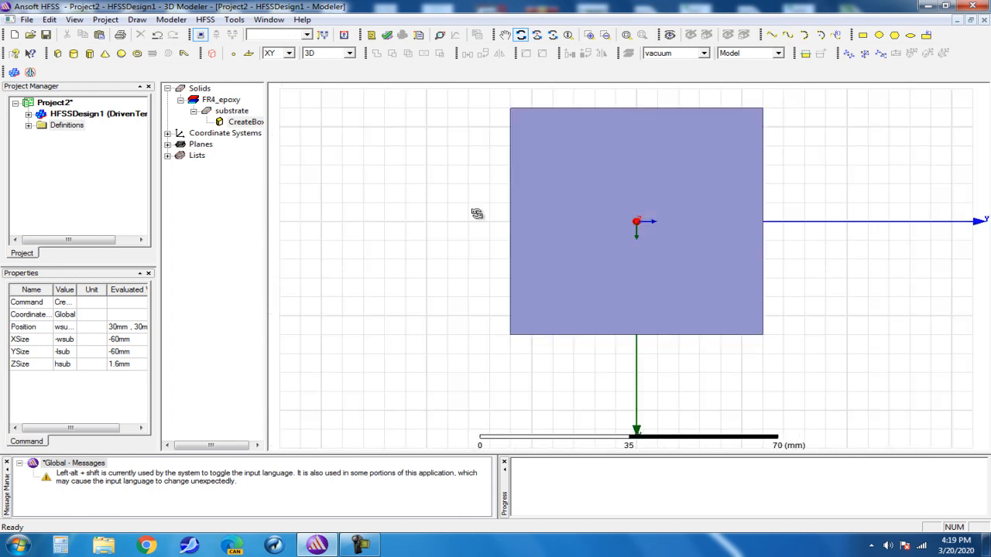
left_click(194, 112)
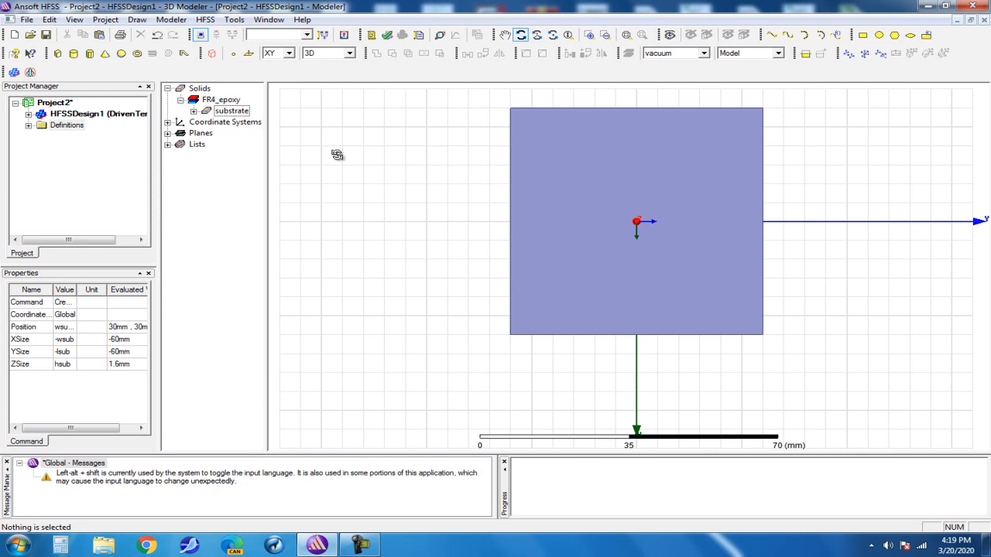
Step: Draw a rectangle about 45 mm in X and 35 mm in Y beside the substrate on the XY plane
left_click(863, 38)
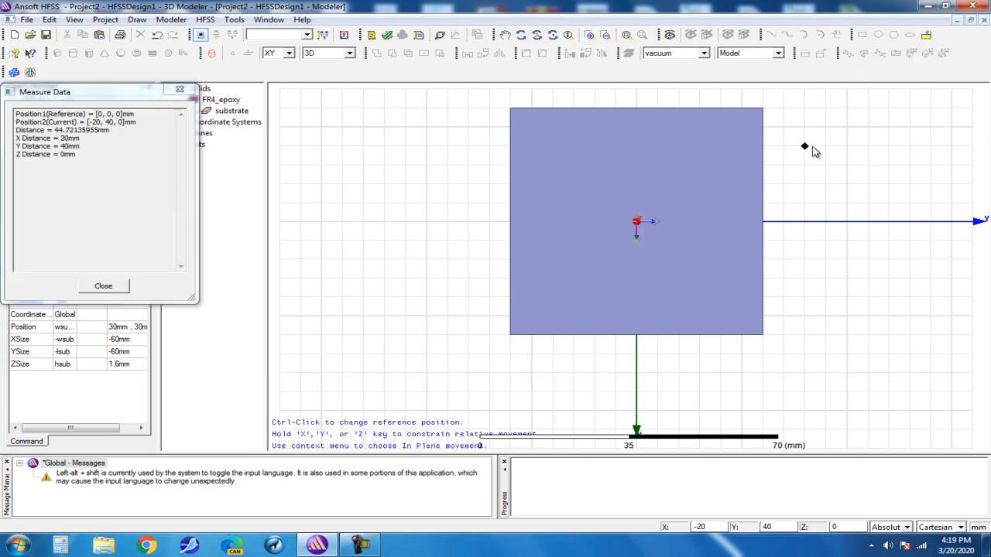
left_click(804, 108)
left_click(952, 278)
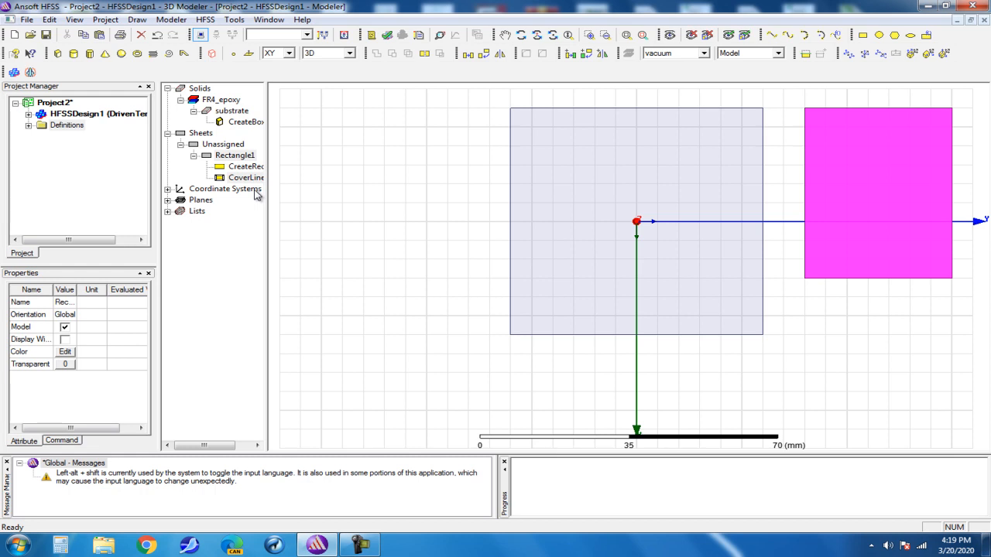
Step: Rename the new rectangle as ground
double_click(236, 157)
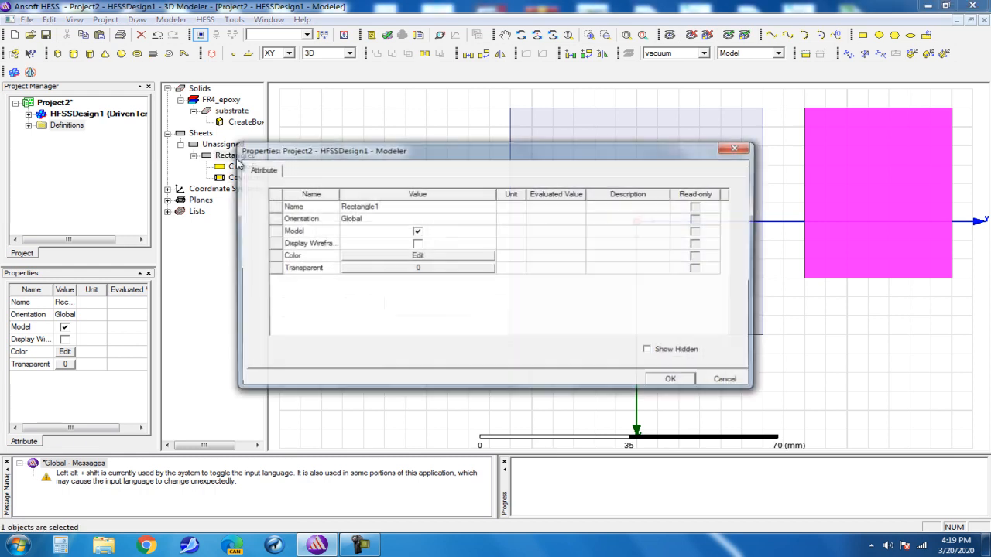
left_click(382, 207)
type("ground")
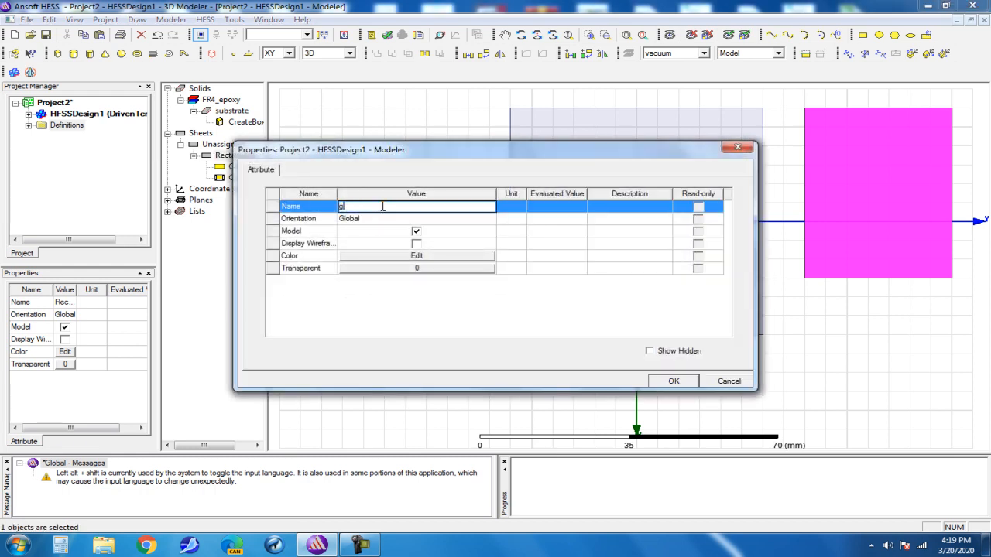
left_click(674, 382)
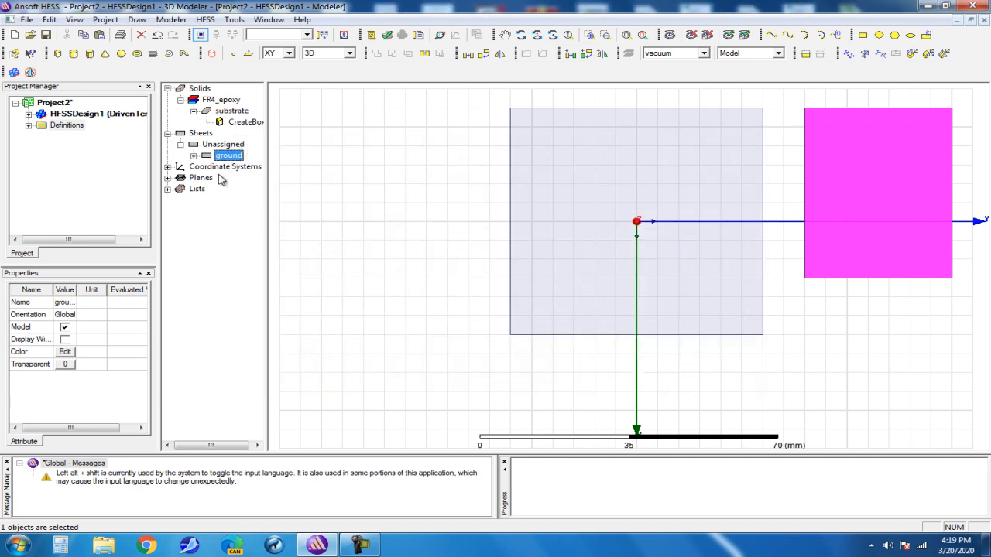
Step: Set the ground rectangle's position to wsub/2, lsub/2, 0
left_click(194, 156)
double_click(242, 168)
left_click(377, 230)
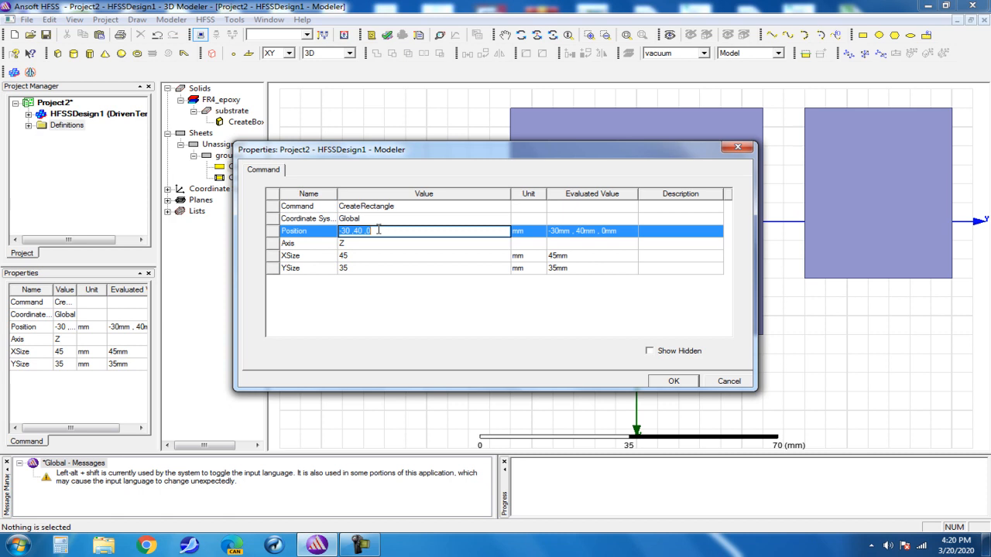
type("wsub/2,lsub/2,0")
key("Tab")
key("Tab")
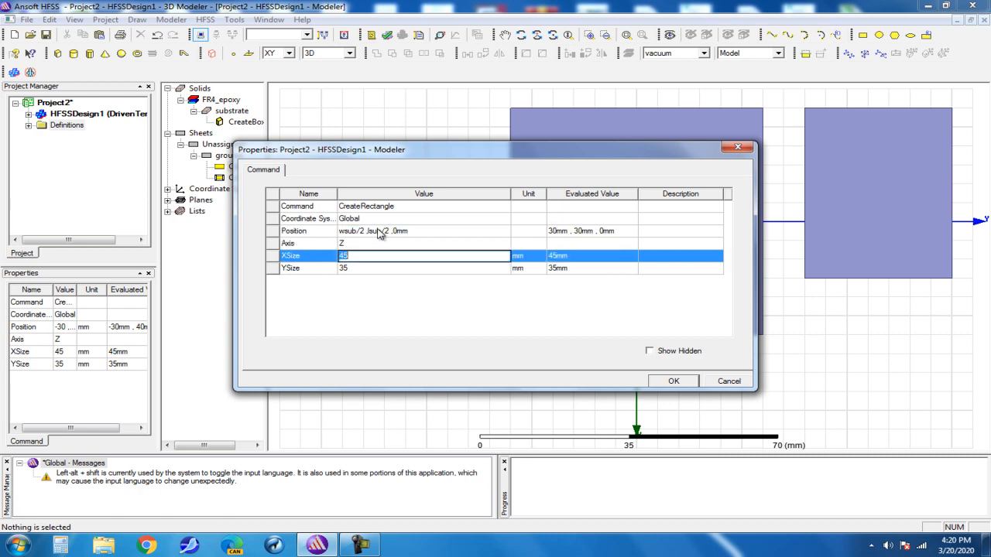
Step: Set the ground rectangle's X size to -wsub and its Y size to -lsub, and apply the changes
type("-wsub")
key("Tab")
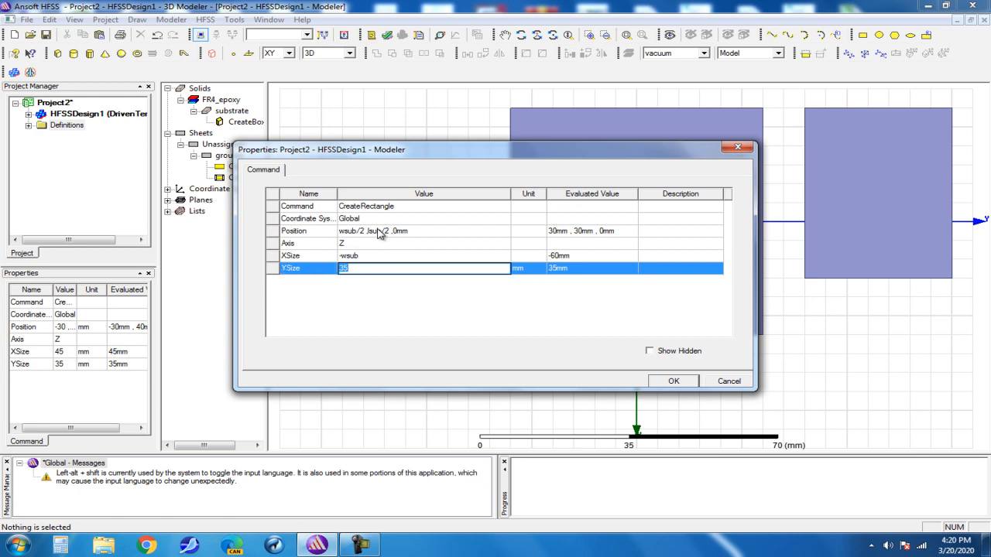
type("lsub")
key("Return")
left_click(371, 268)
left_click(371, 268)
type("-")
left_click(673, 380)
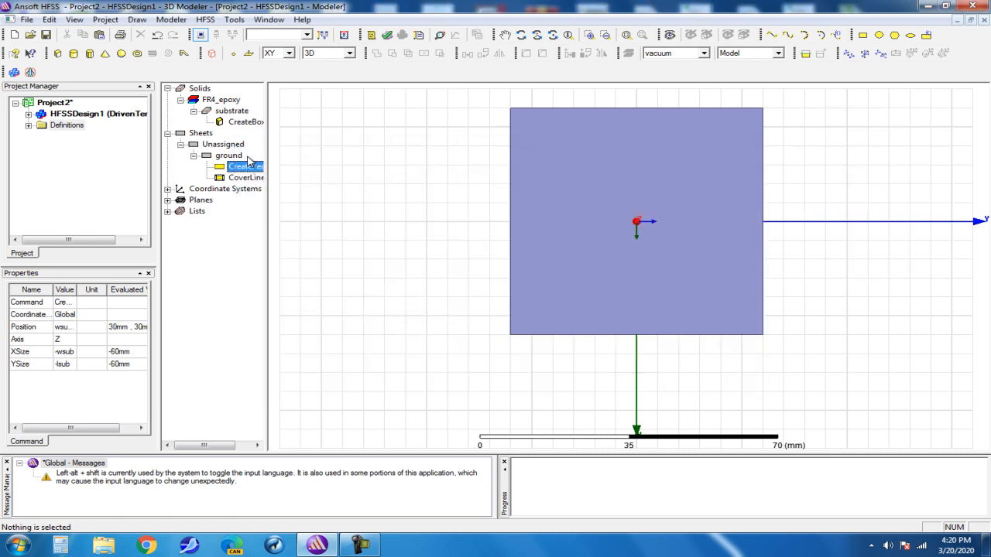
Step: Examine the ground sheet against the substrate's underside in 3D, ending in a top view of the XY plane
left_click(235, 157)
left_click(521, 35)
left_click_drag(542, 181, 673, 103)
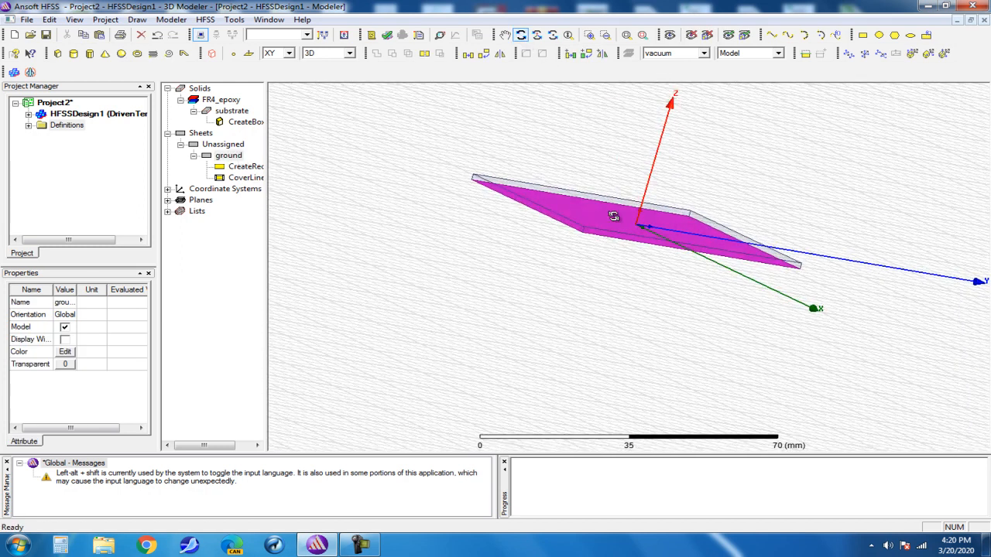
scroll(589, 232, "up", 3)
scroll(585, 233, "up", 2)
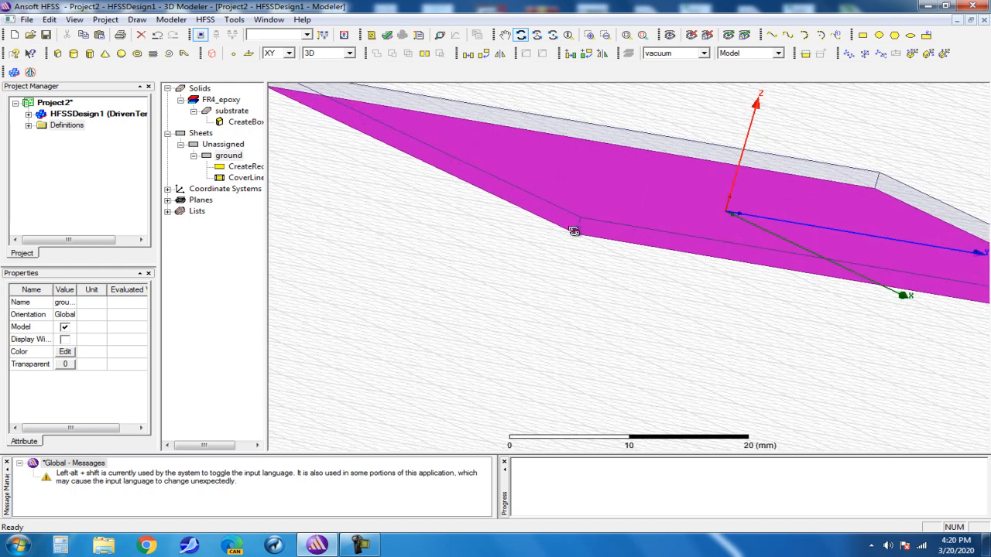
scroll(577, 224, "down", 4)
left_click_drag(678, 125, 666, 147)
double_click(667, 147, "alt")
scroll(635, 210, "down", 3)
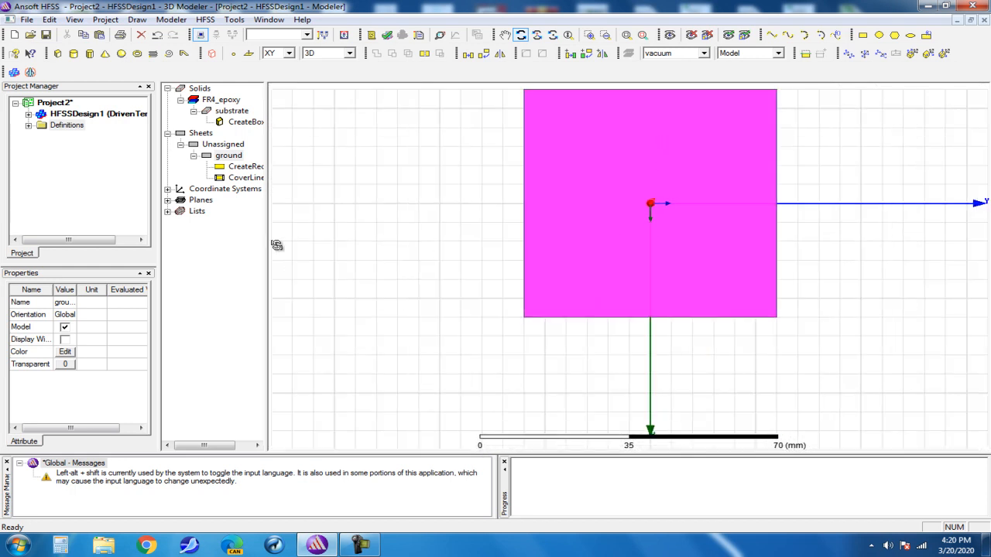
Step: Assign a Perfect E boundary with the default name PerfE1 to the ground sheet, without an infinite ground plane
left_click(229, 156)
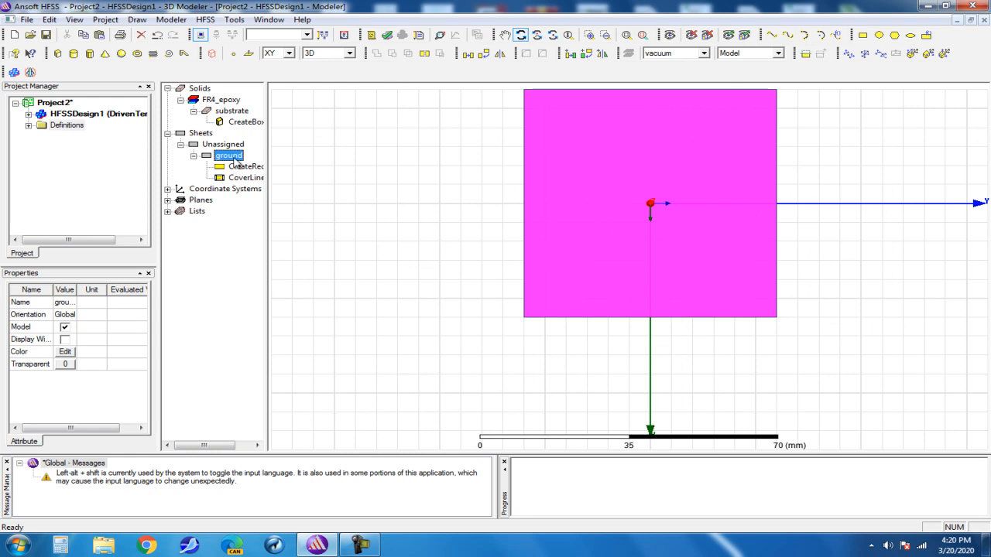
left_click(626, 35)
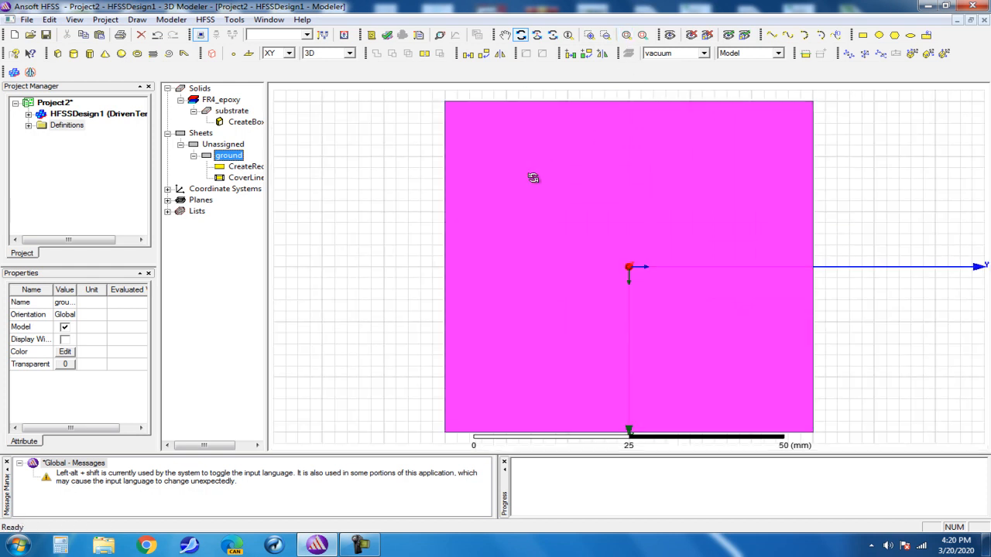
scroll(533, 177, "down", 3)
left_click(385, 190)
scroll(385, 189, "down", 6)
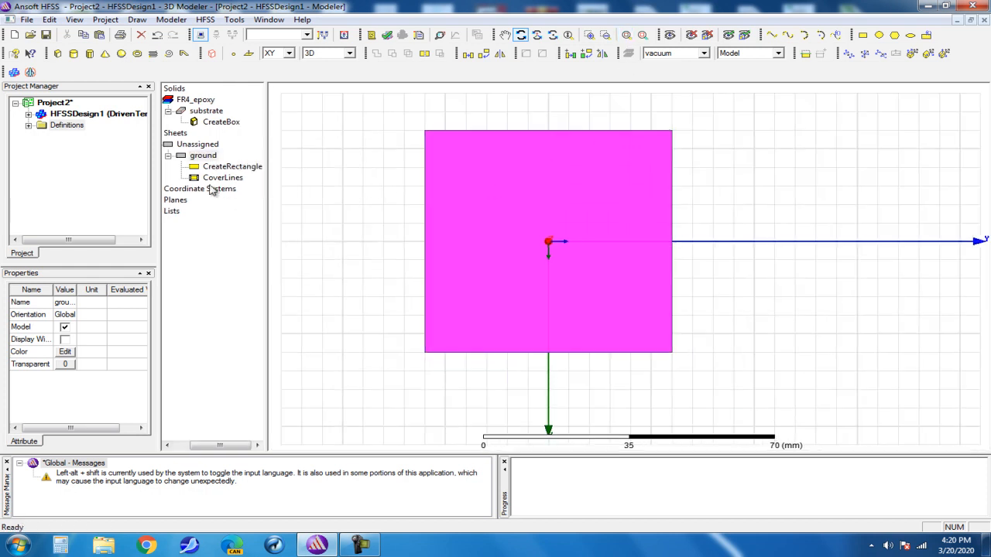
left_click(205, 157)
right_click(206, 157)
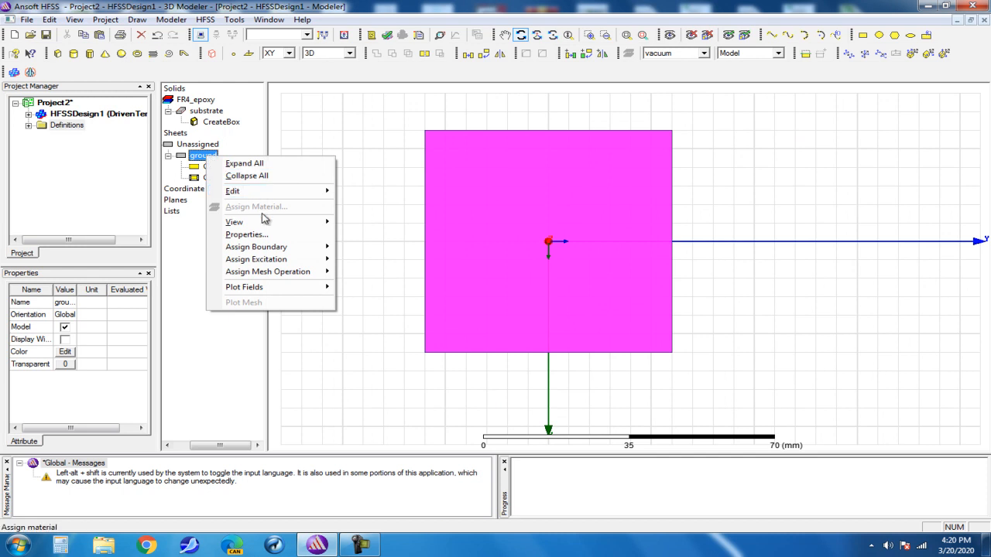
mouse_move(291, 192)
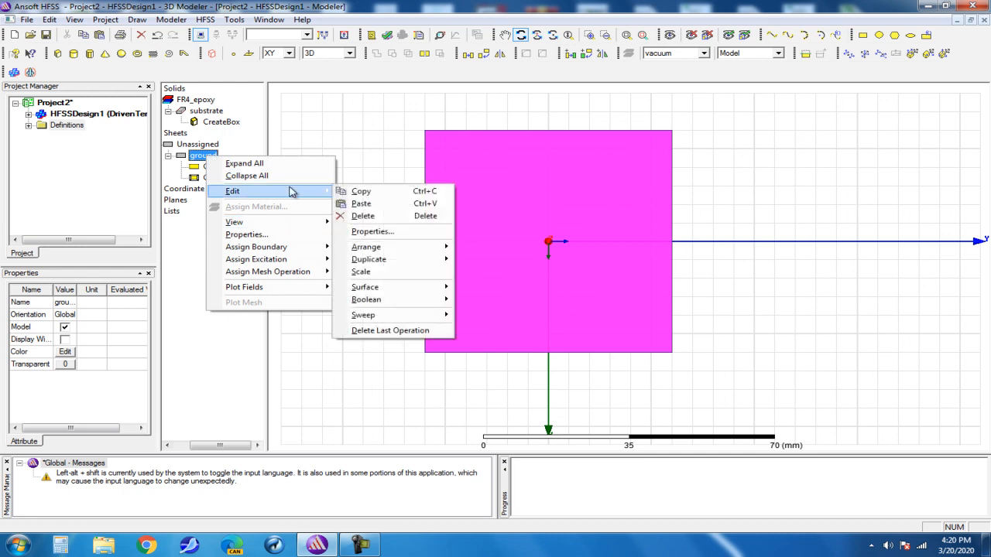
mouse_move(293, 247)
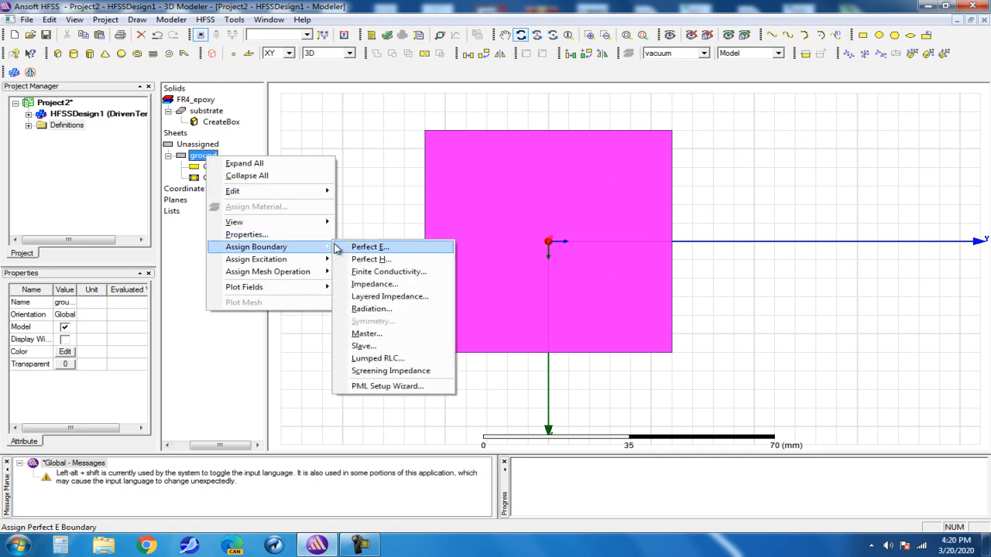
left_click(367, 247)
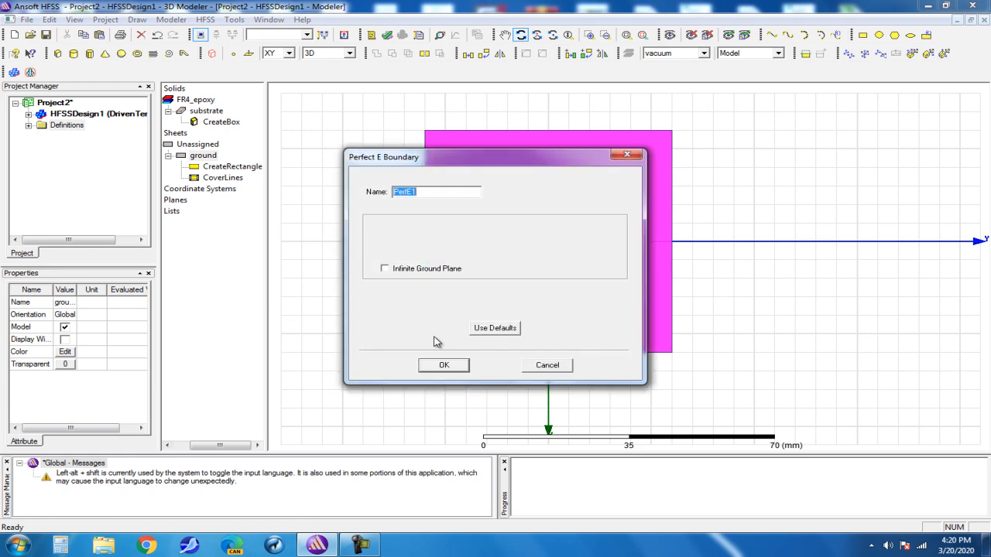
left_click(438, 365)
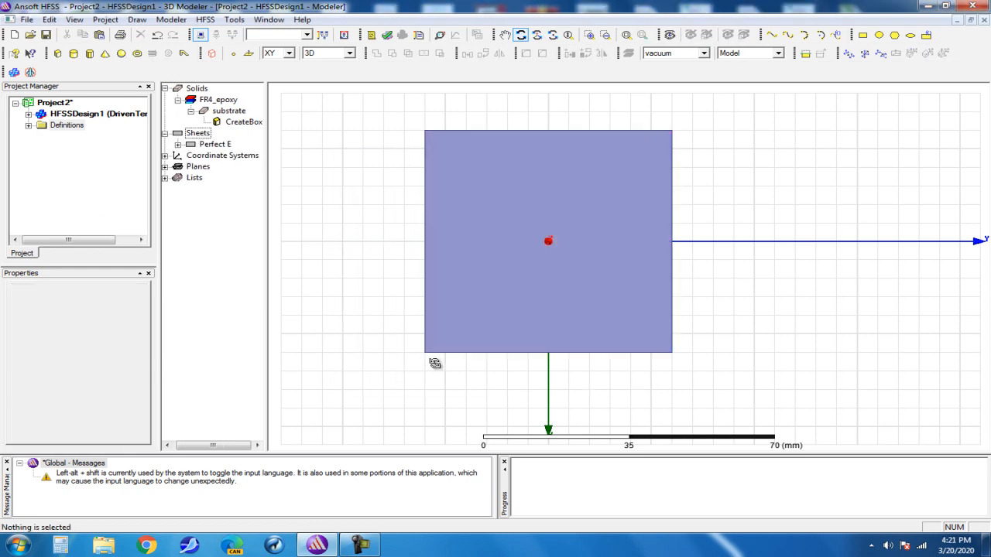
Step: Examine the ground sheet listed under Perfect E in a tilted 3D view, then restore the top view
left_click(214, 146)
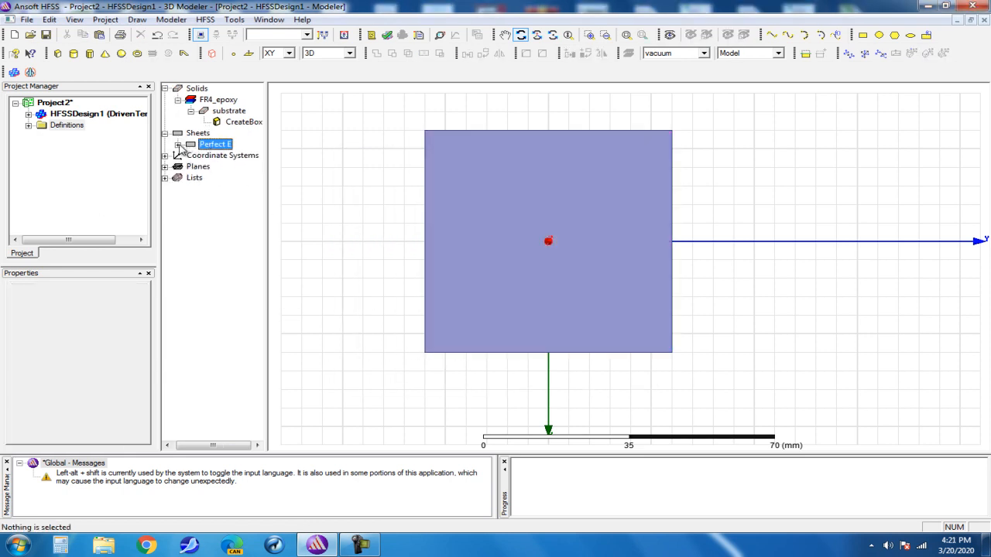
left_click(178, 145)
left_click(226, 156)
left_click_drag(444, 243, 507, 200, "alt")
left_click_drag(575, 155, 520, 170)
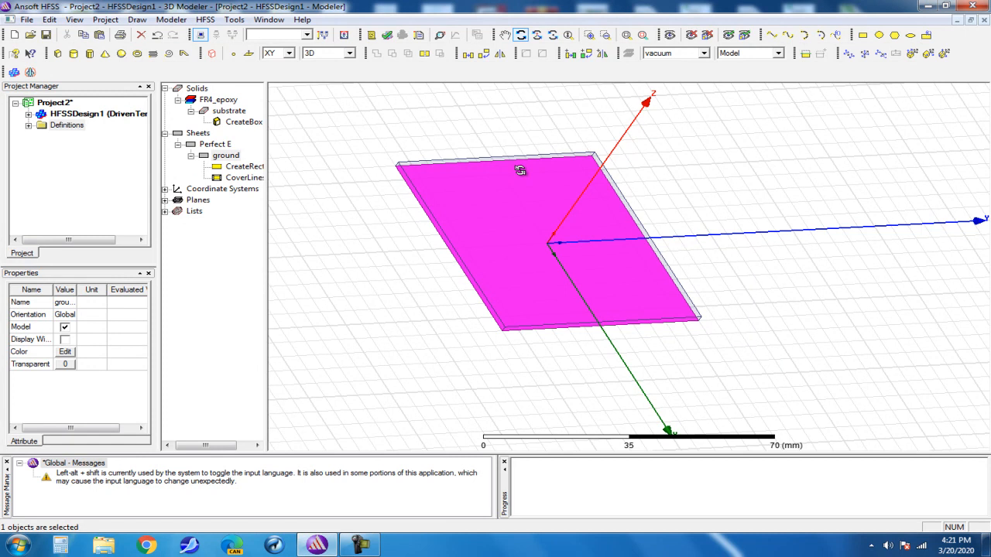
left_click_drag(520, 170, 541, 202)
double_click(556, 162, "alt")
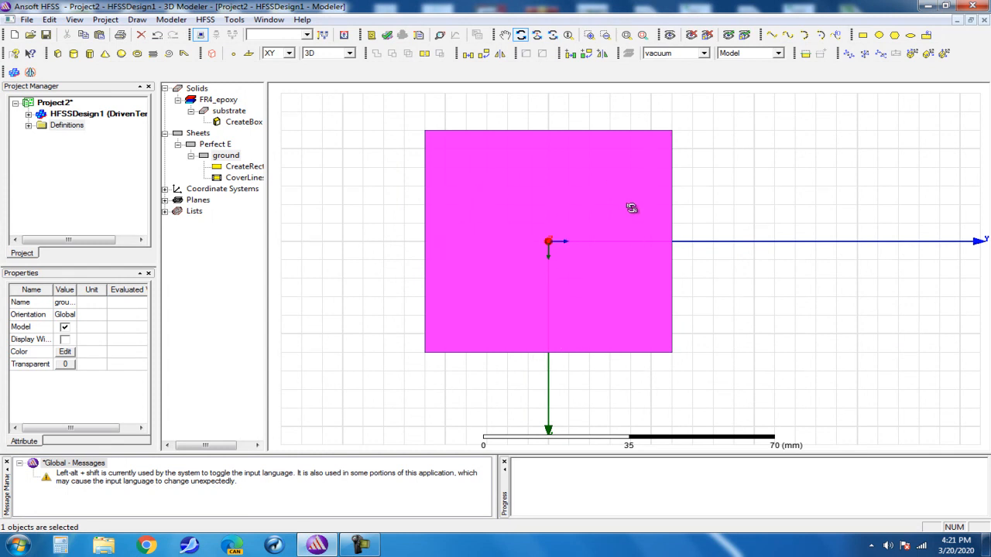
Step: Draw a rectangle about 50 mm in X and 10 mm in Y beside the substrate on the XY plane
left_click(862, 34)
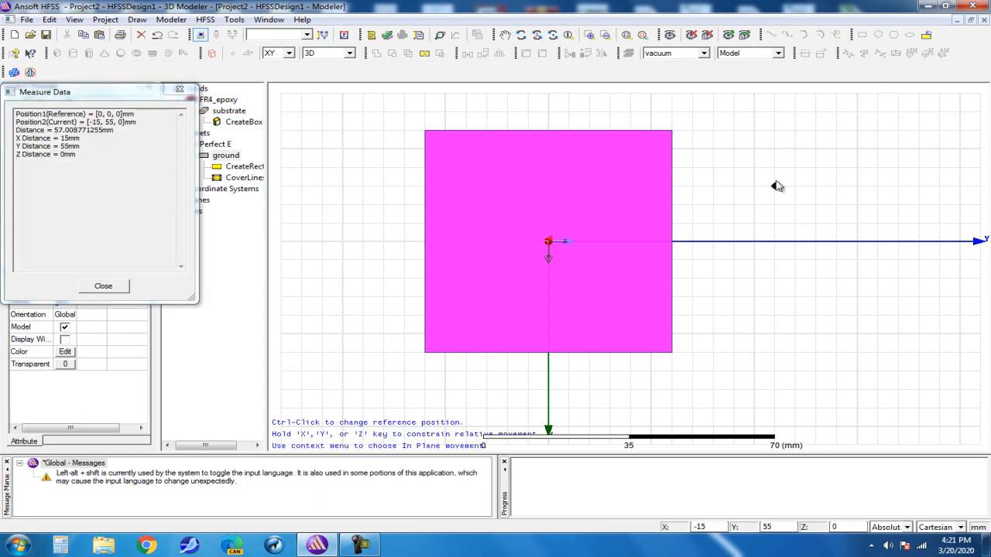
left_click(775, 148)
left_click(817, 335)
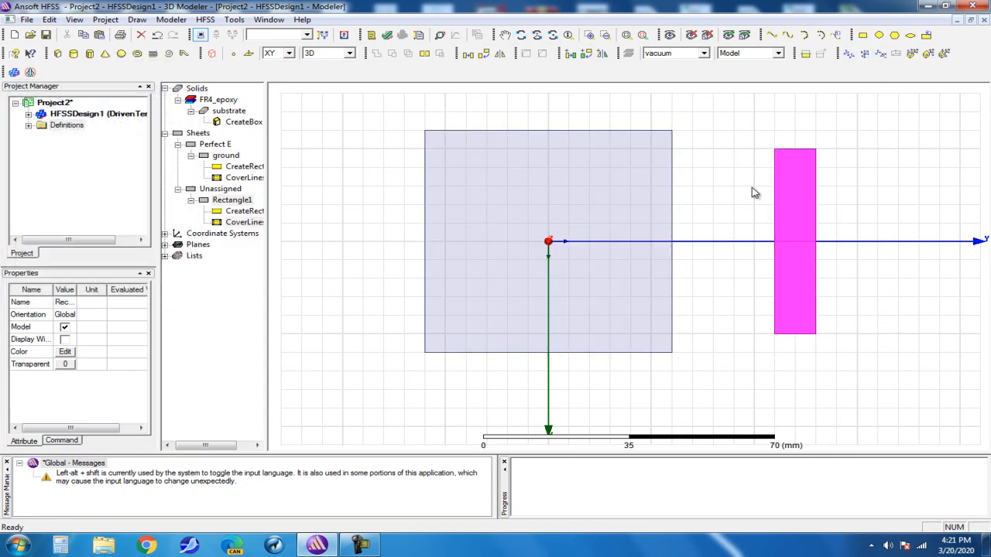
Step: Try to rename the new rectangle as "transmission line"
double_click(230, 200)
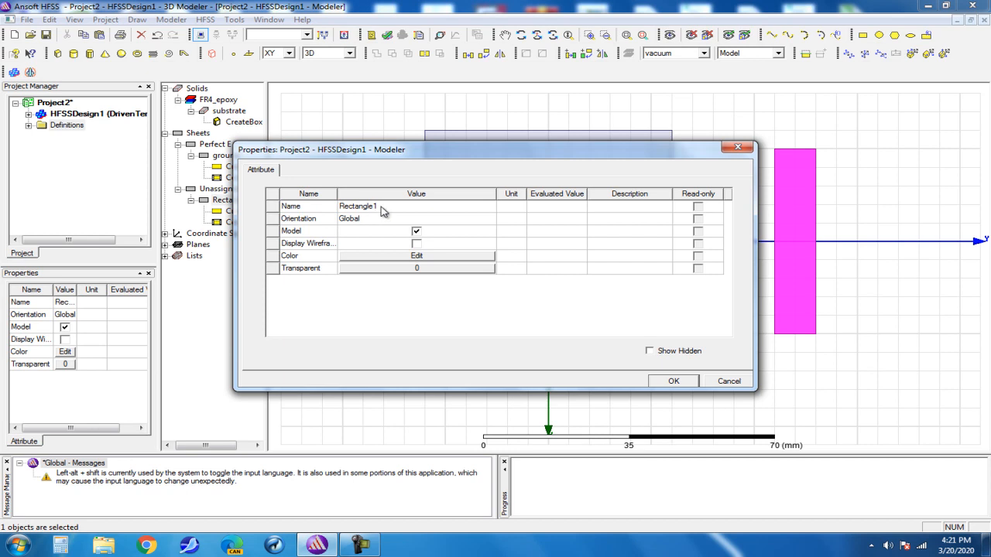
left_click(381, 206)
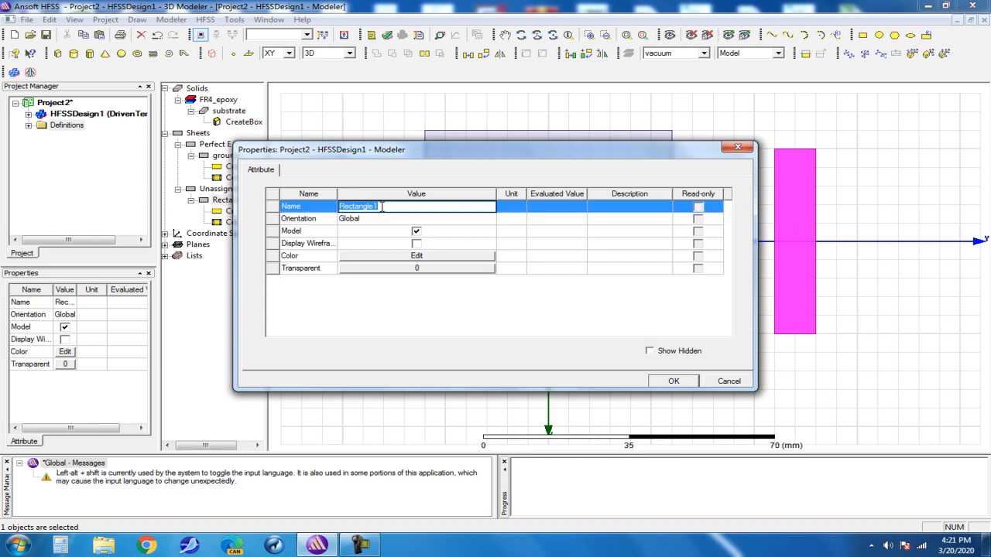
type("transmission line")
left_click(672, 381)
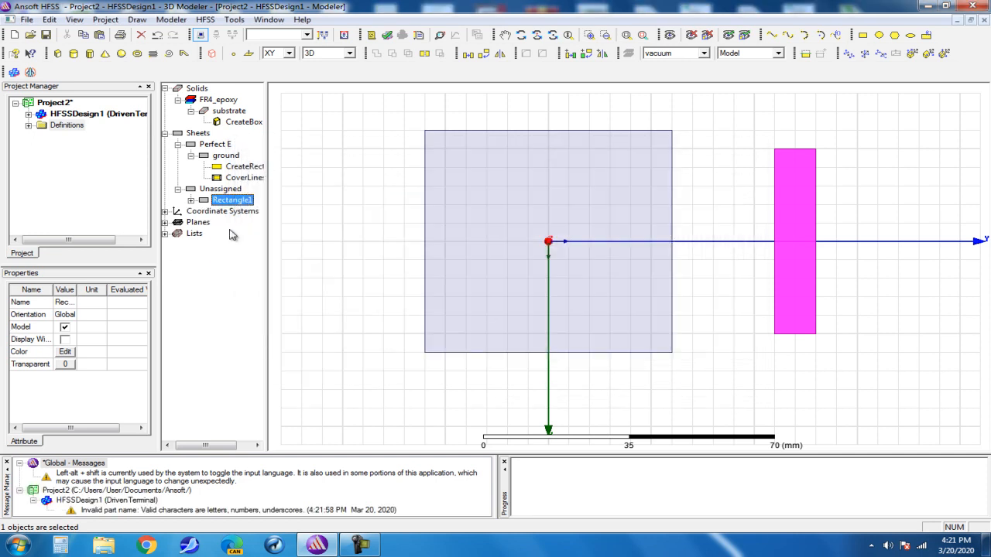
Step: Set the new rectangle's position to wsub/2, wtl/2, hsub, defining the variable wtl as 3 mm
left_click(190, 199)
double_click(234, 211)
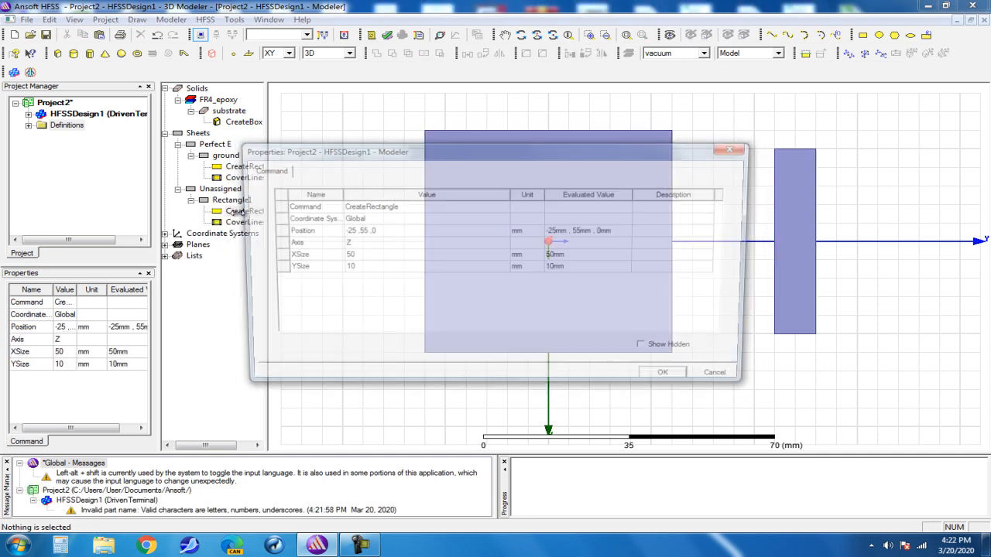
left_click_drag(491, 163, 520, 44)
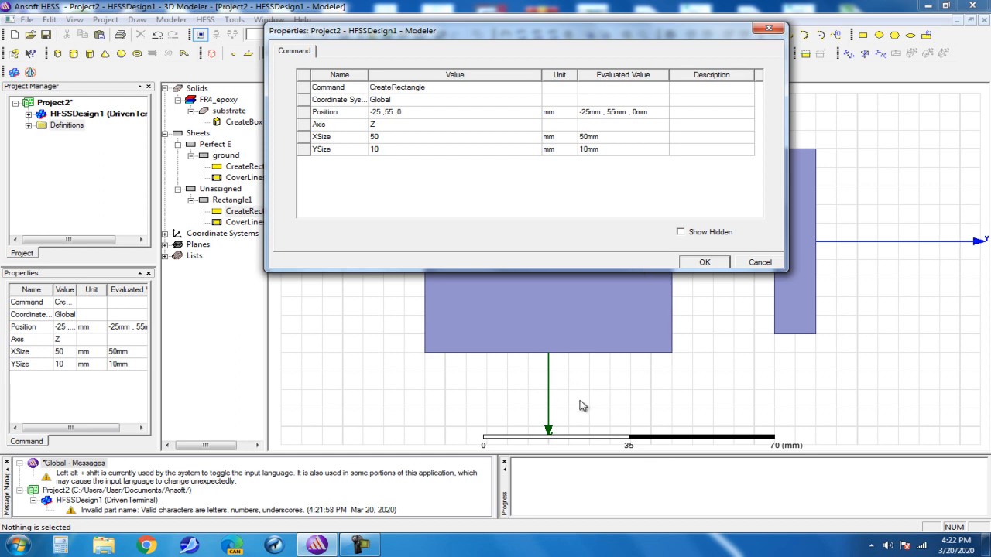
left_click(411, 112)
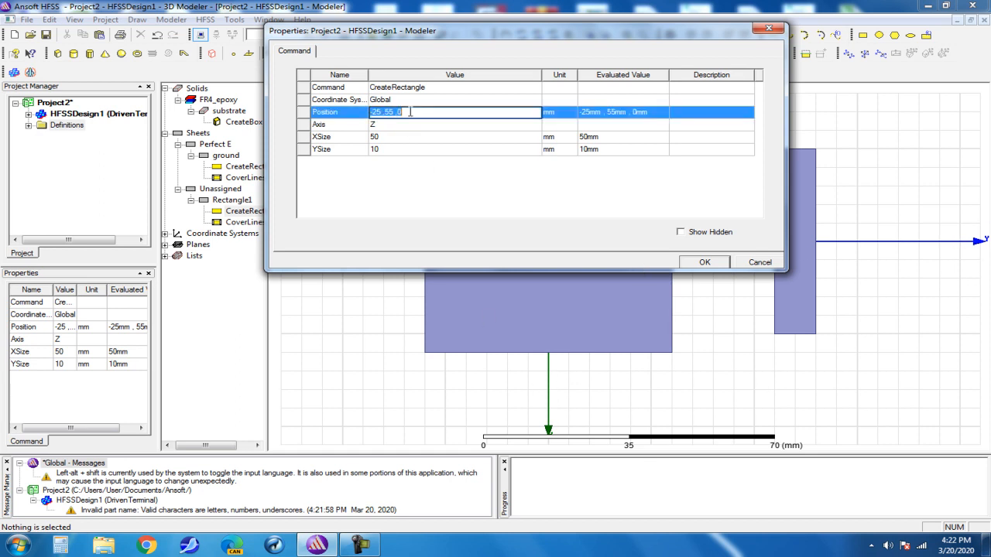
key("BackSpace")
type("wsub/2")
left_click_drag(501, 33, 237, 37)
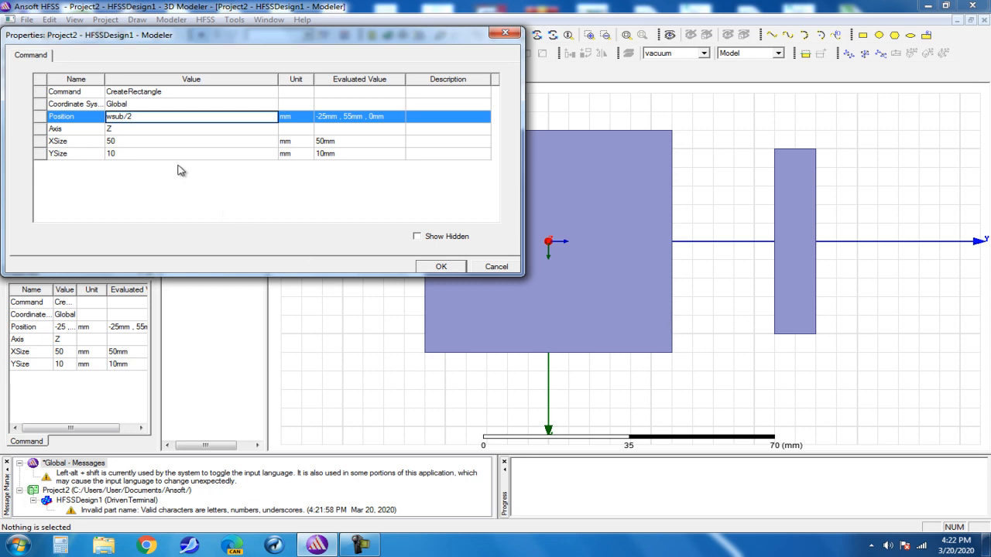
type(".")
type("ws")
type("trip")
key("BackSpace")
key("BackSpace")
key("BackSpace")
key("BackSpace")
type("tl/2")
type(",hsub")
key("Return")
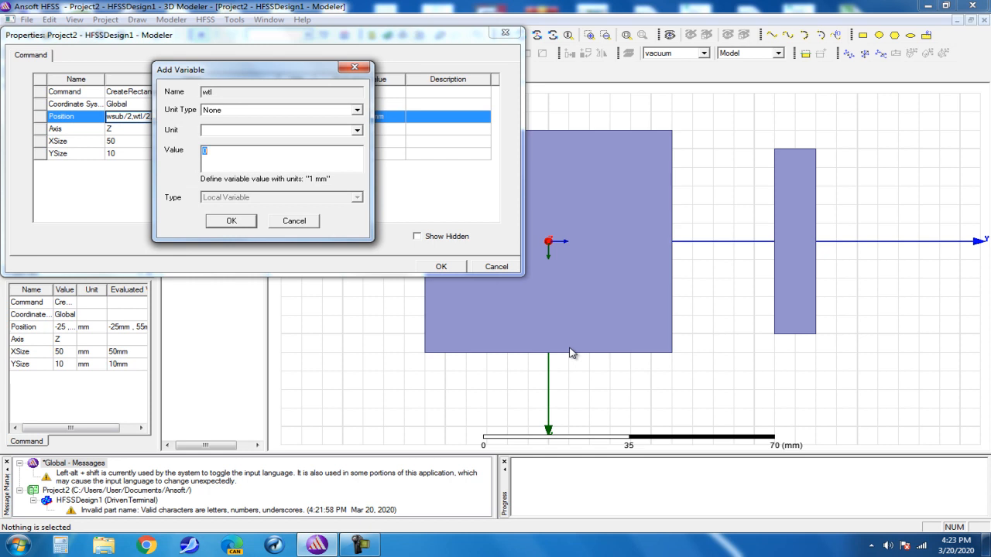
type("3 mm")
key("Return")
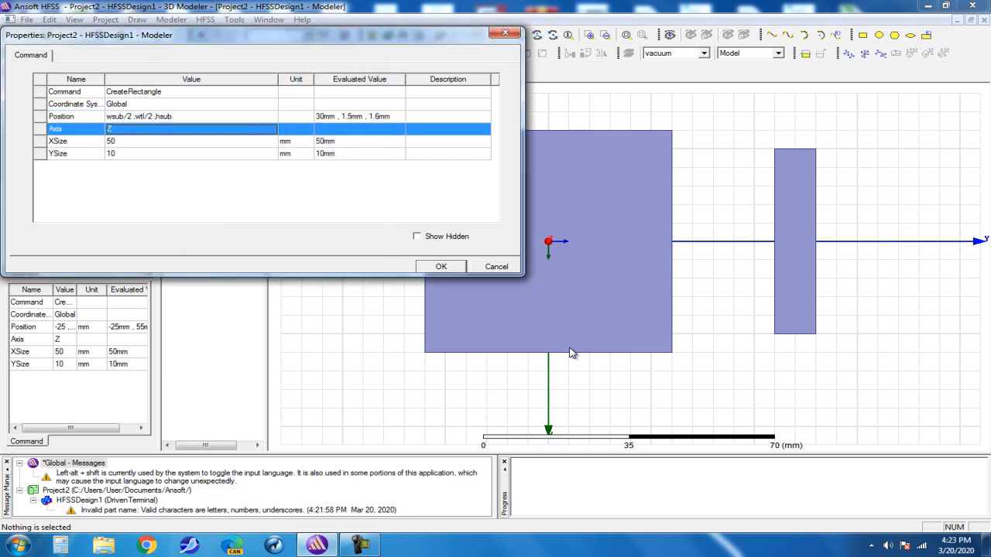
Step: Set the new rectangle's X size to -ltl, defining the variable ltl as 10 mm
key("Tab")
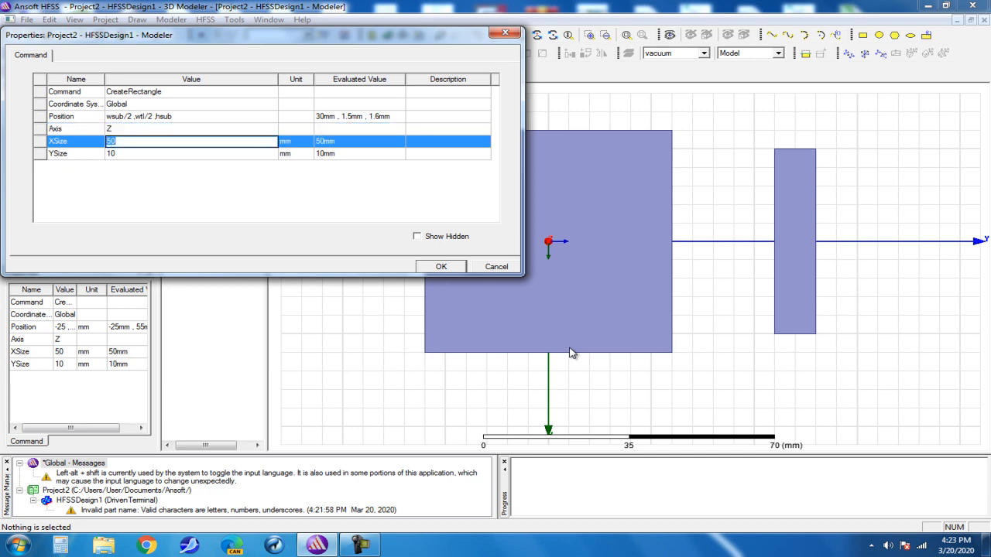
key("BackSpace")
type("ltl")
key("Return")
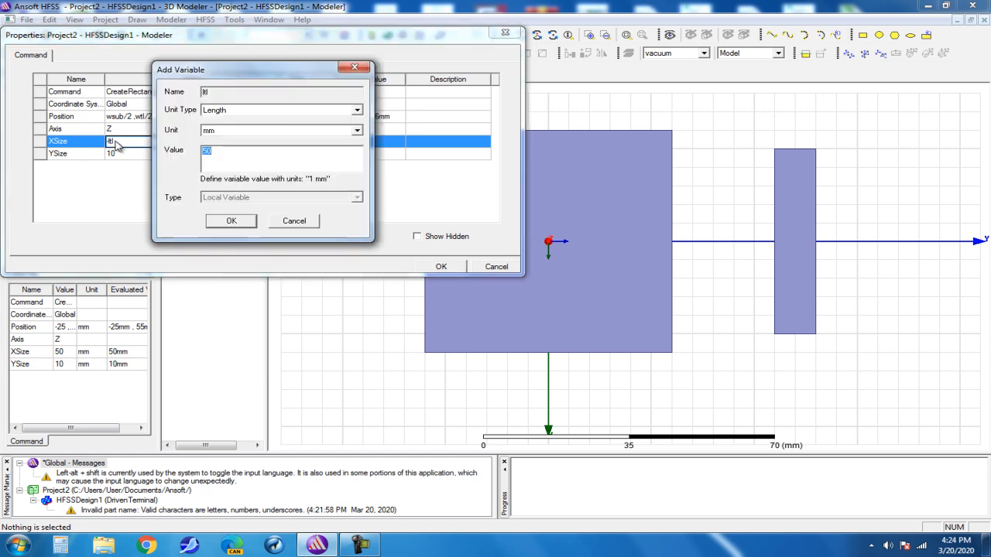
type("10mm")
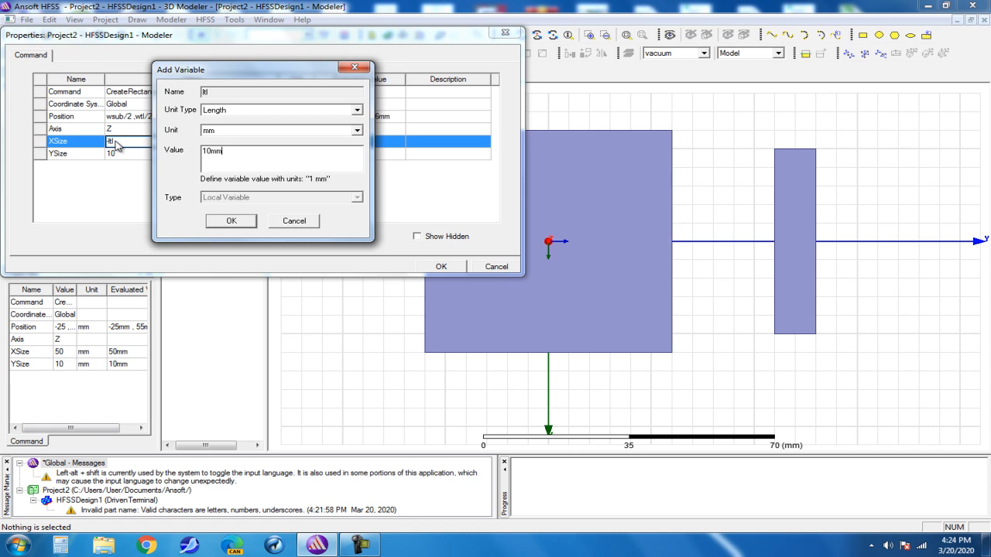
key("Return")
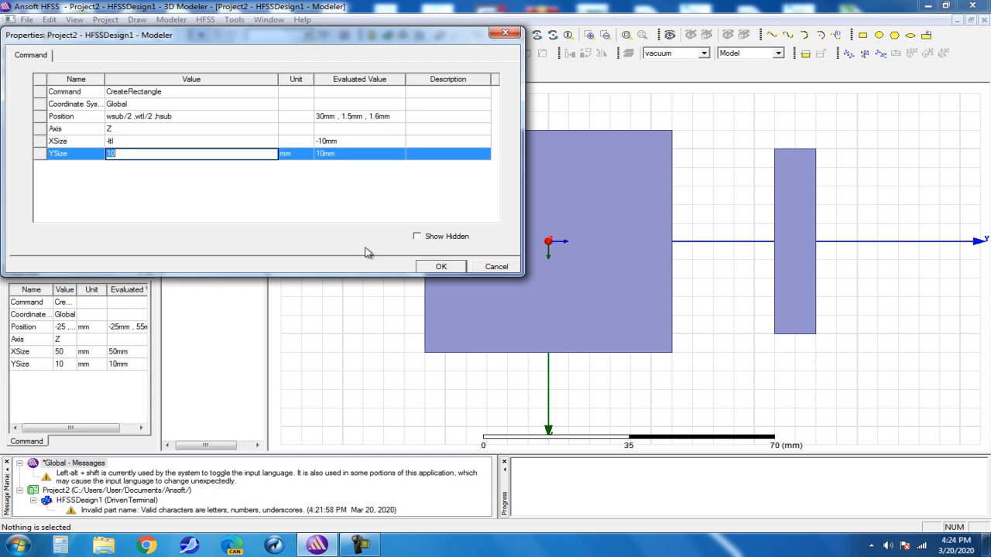
Step: Set the new rectangle's Y size to -wtl and apply the rectangle's changes
type("-wtl")
key("Up")
left_click(433, 267)
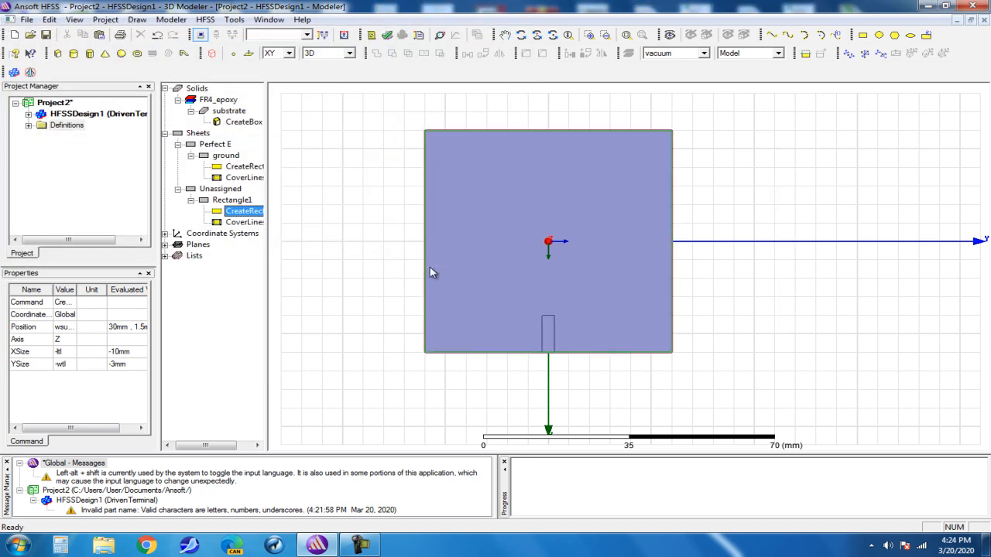
Step: Assign a Perfect E boundary to the transmission line rectangle on the substrate, keeping the default boundary settings
left_click(548, 338)
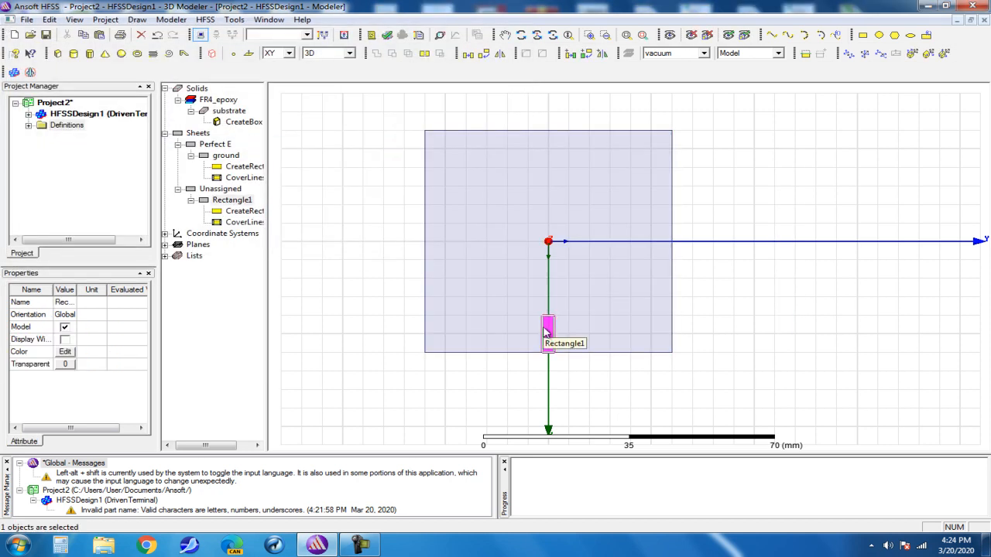
left_click(228, 202)
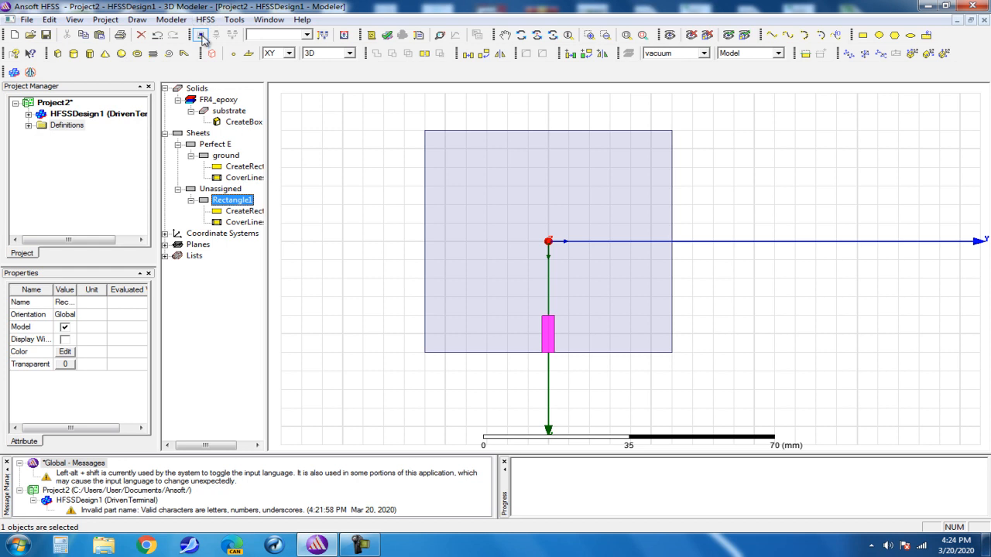
right_click(232, 204)
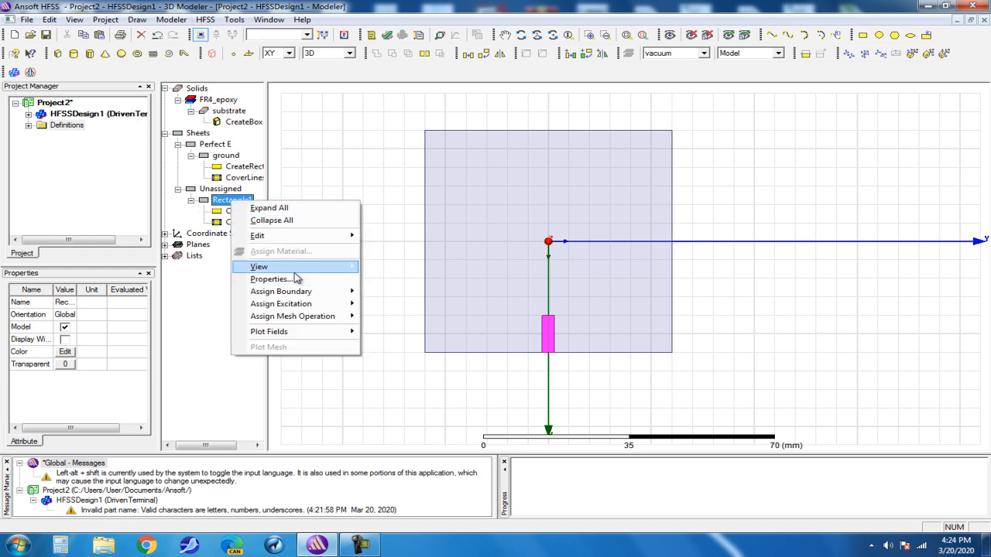
mouse_move(319, 294)
left_click(390, 291)
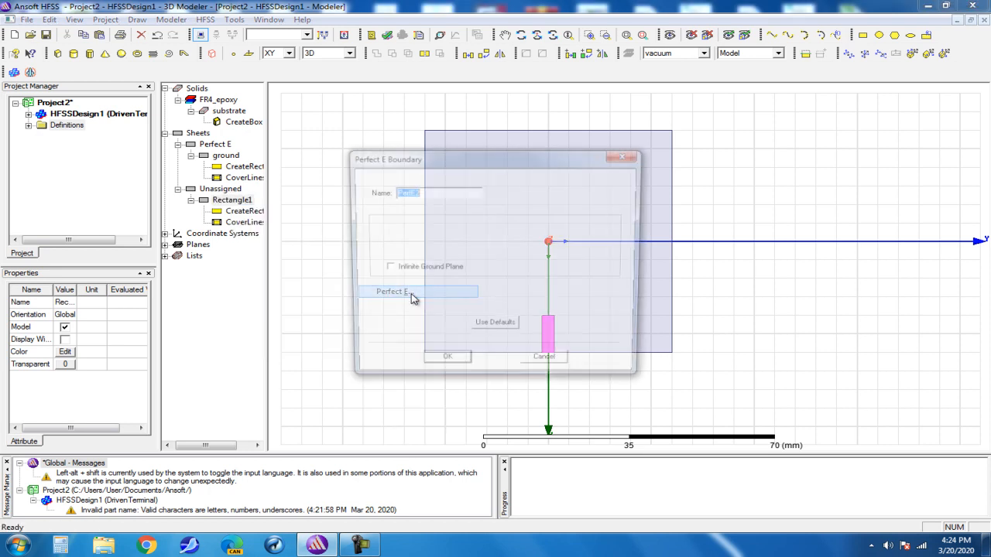
left_click(455, 365)
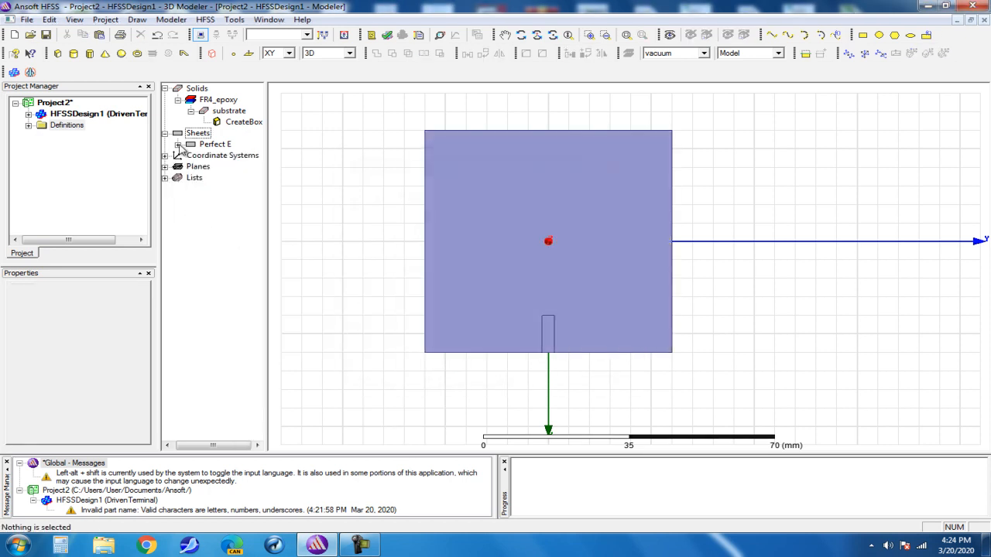
Step: Rename the transmission line rectangle in the Perfect E sheets group as TL
left_click(178, 144)
left_click(221, 190)
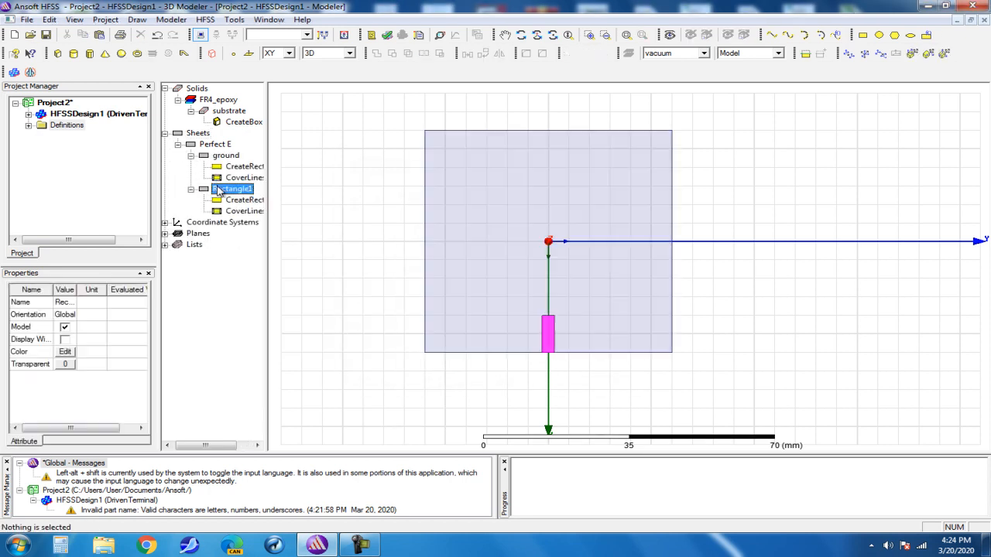
double_click(230, 193)
left_click(152, 91)
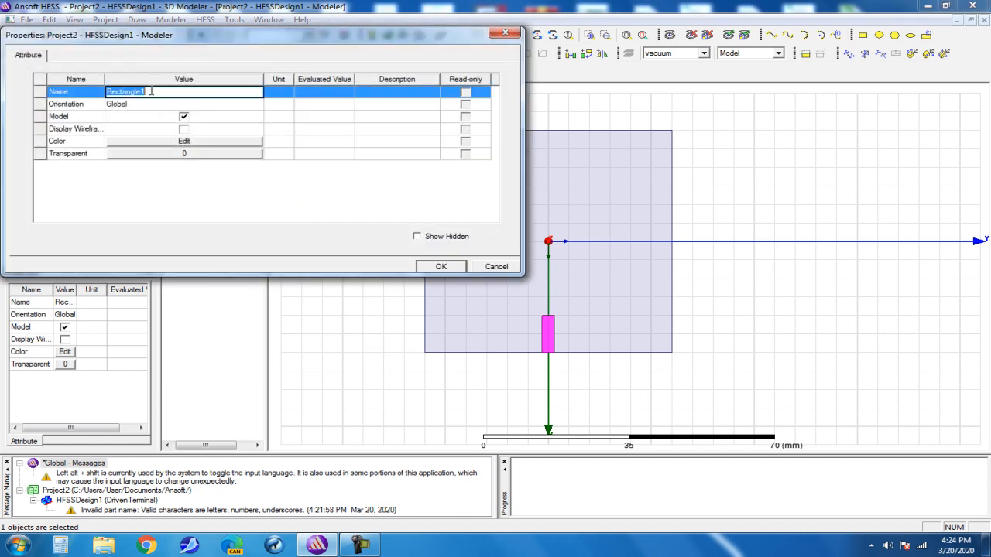
key("BackSpace")
type("TL")
left_click(441, 266)
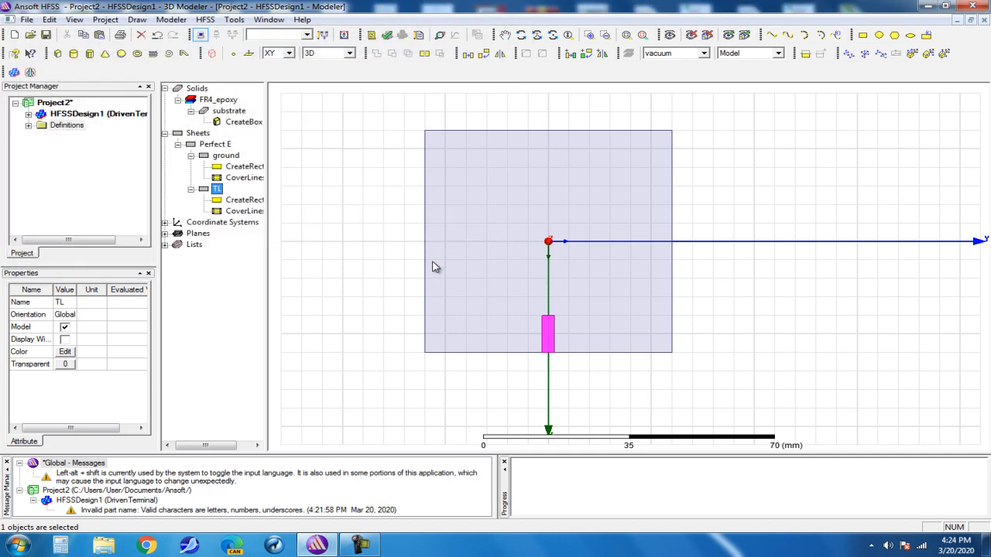
Step: Draw a new rectangle about 40 mm by 45 mm in the XY plane, beside the substrate along the positive Y axis
left_click(240, 200)
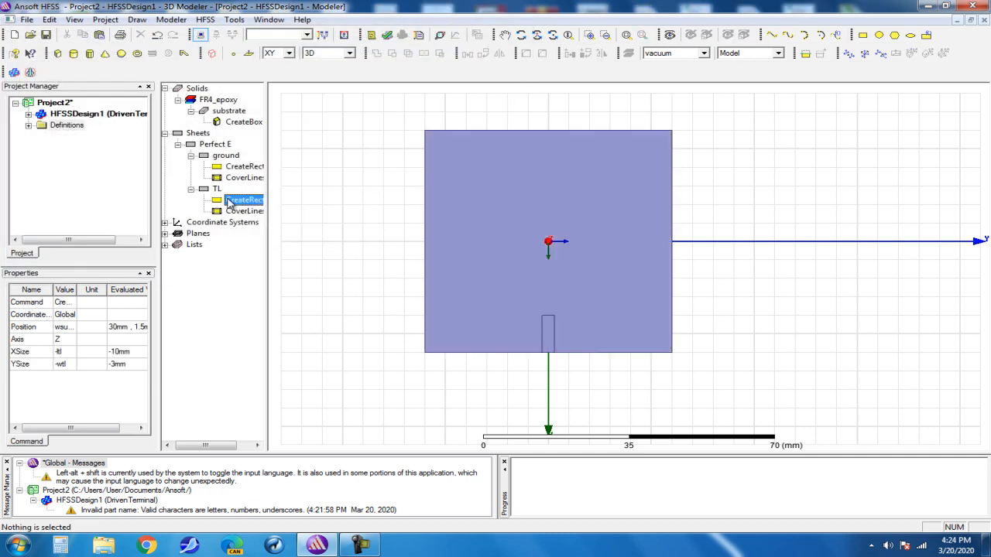
left_click(216, 189)
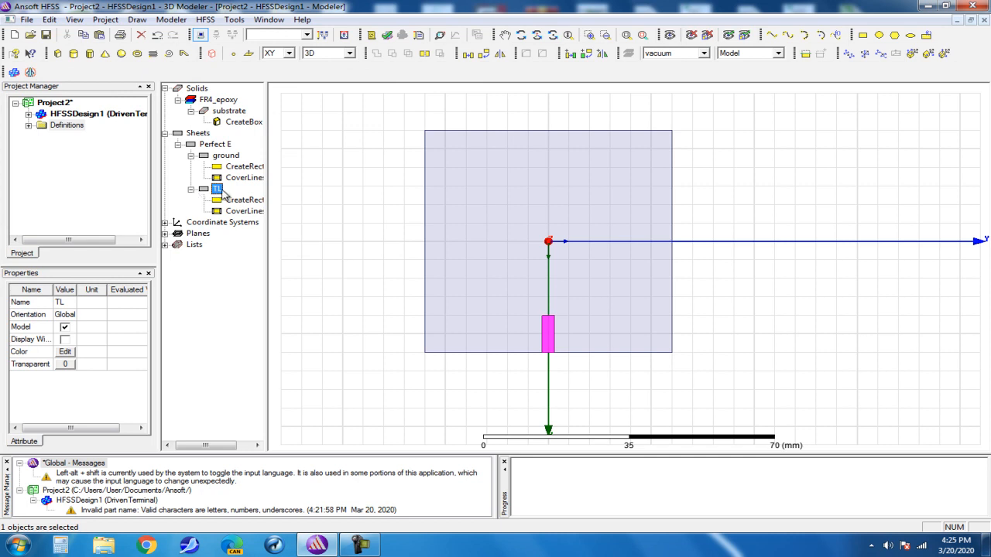
left_click(851, 52)
left_click(862, 35)
left_click(755, 130)
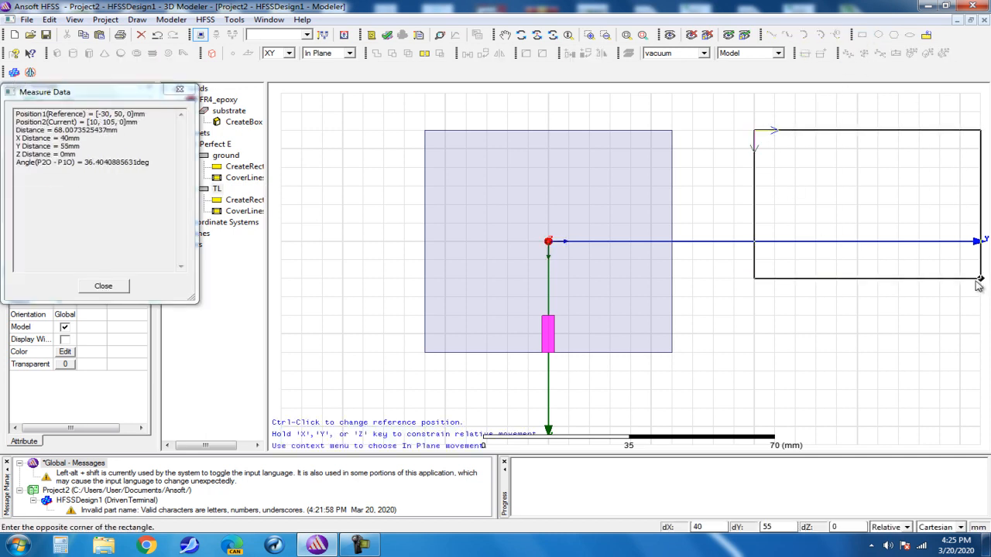
left_click(939, 278)
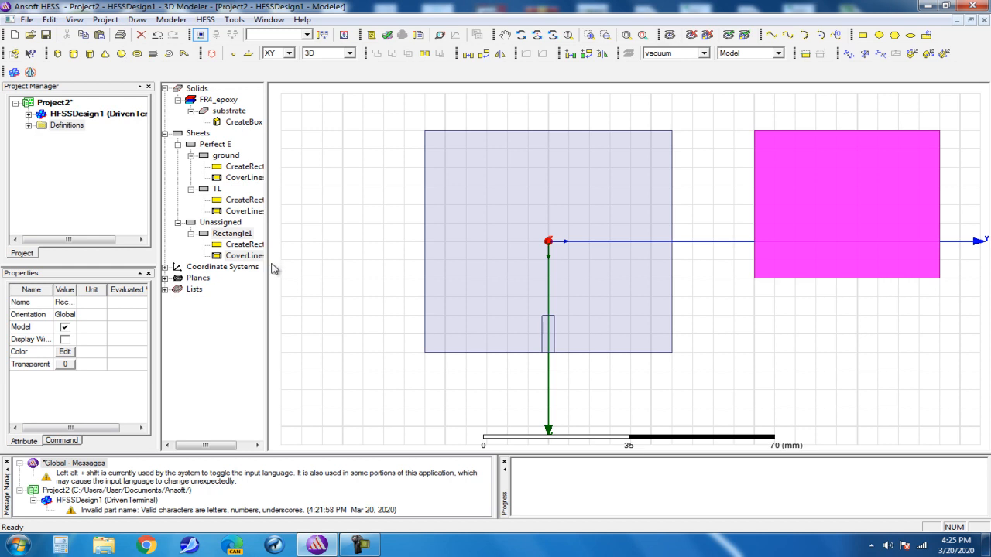
Step: Rename the new unassigned rectangle as Patch
double_click(232, 233)
left_click(188, 92)
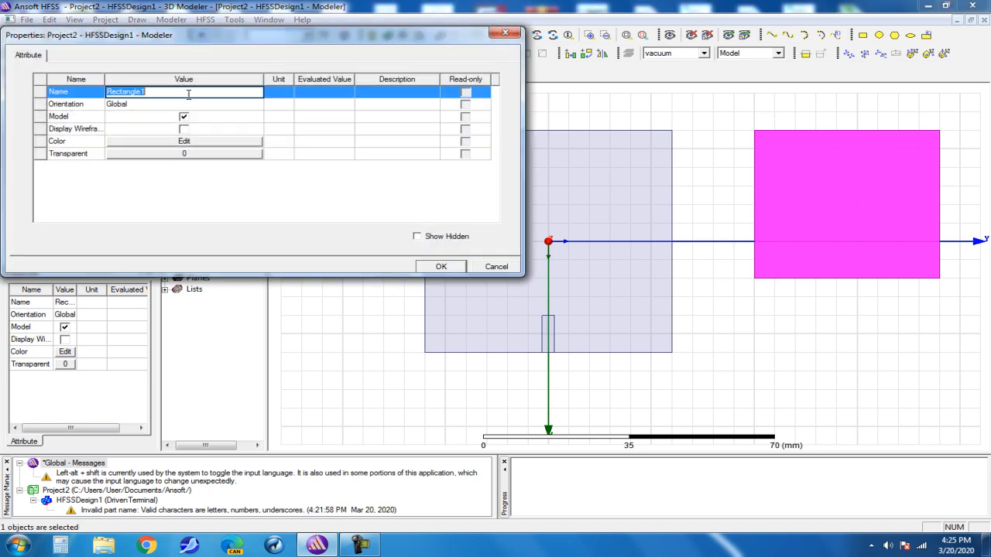
type("Patch")
left_click(441, 266)
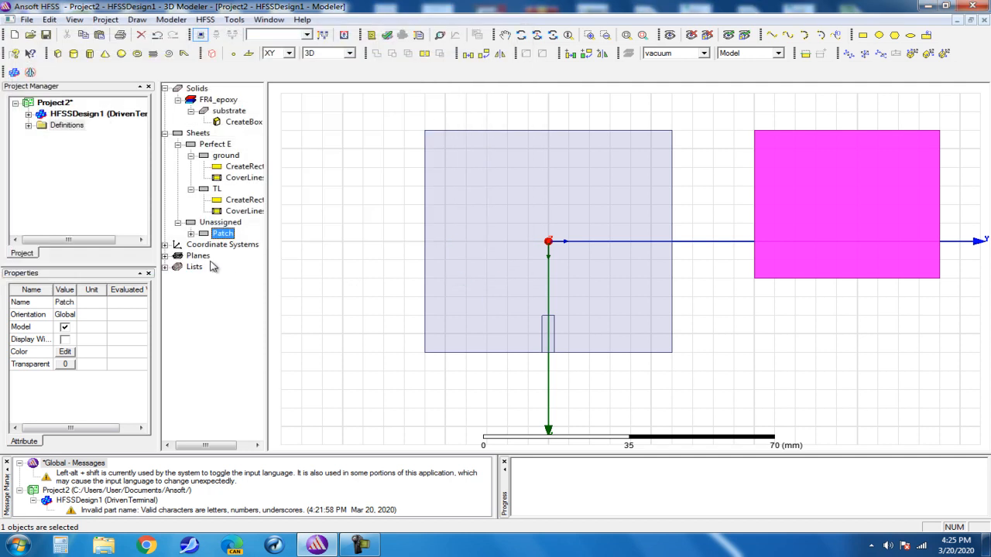
Step: Set the Patch rectangle's position to wsub/2-ltl, wp/2, hsub, defining the variable wp as 38 mm
left_click(191, 233)
double_click(242, 245)
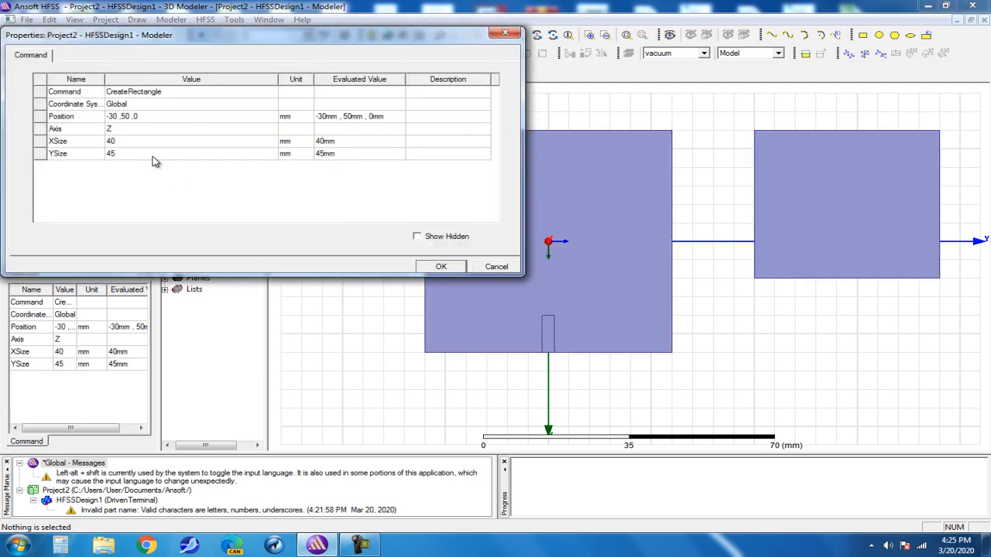
left_click(143, 116)
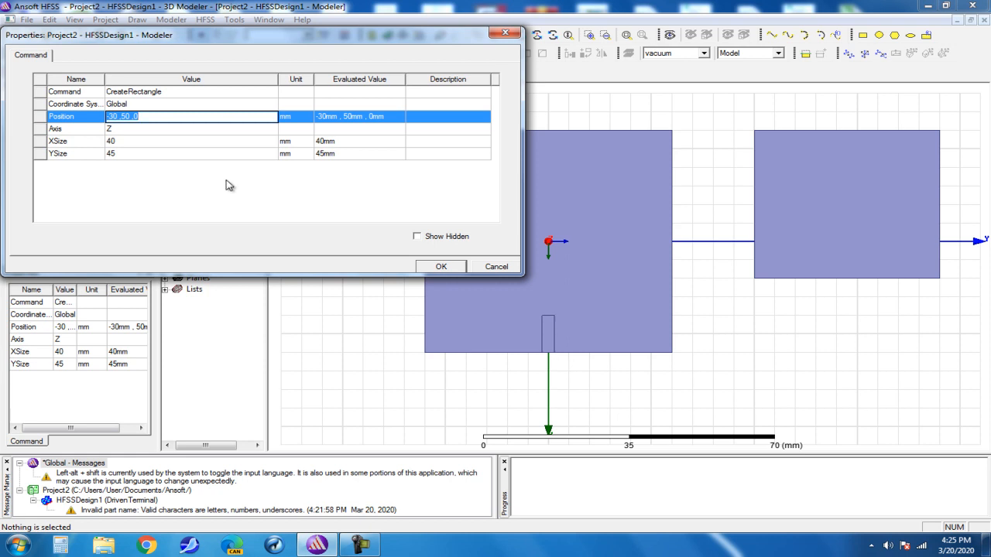
type("wsub")
type("-ltl")
key("Left")
key("Left")
key("Left")
type("/2-ltl,wp/2,hsub")
key("Return")
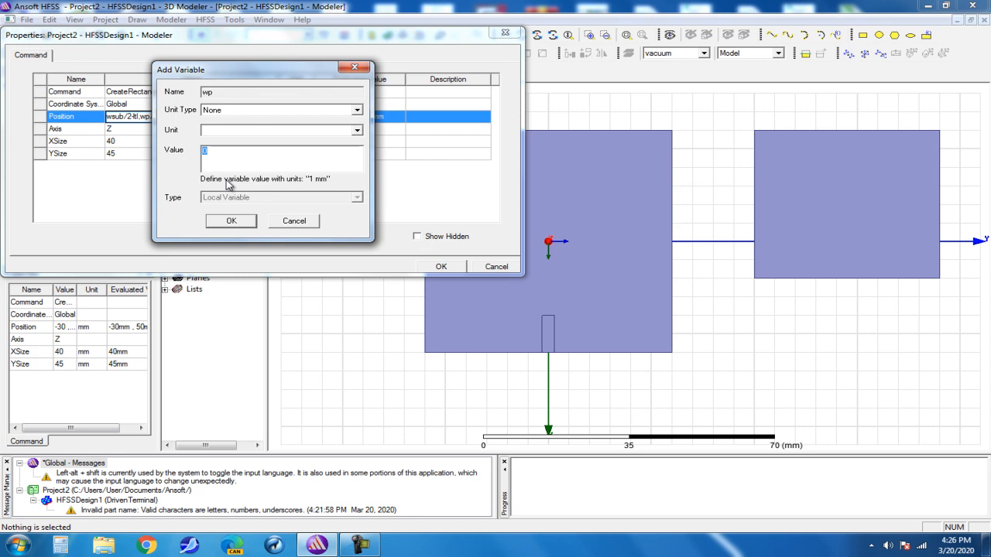
type("38 mm")
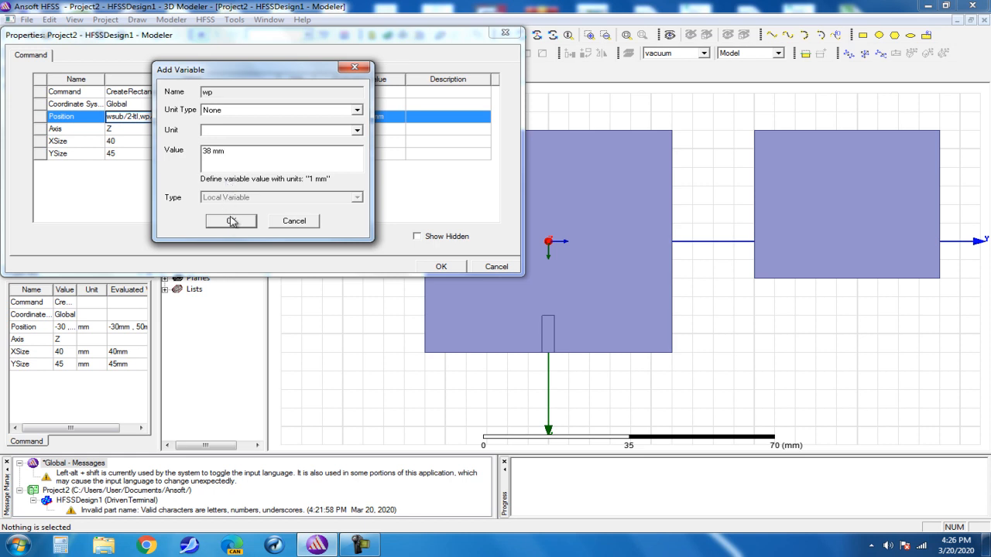
left_click_drag(227, 150, 205, 154)
left_click(218, 162)
left_click(230, 221)
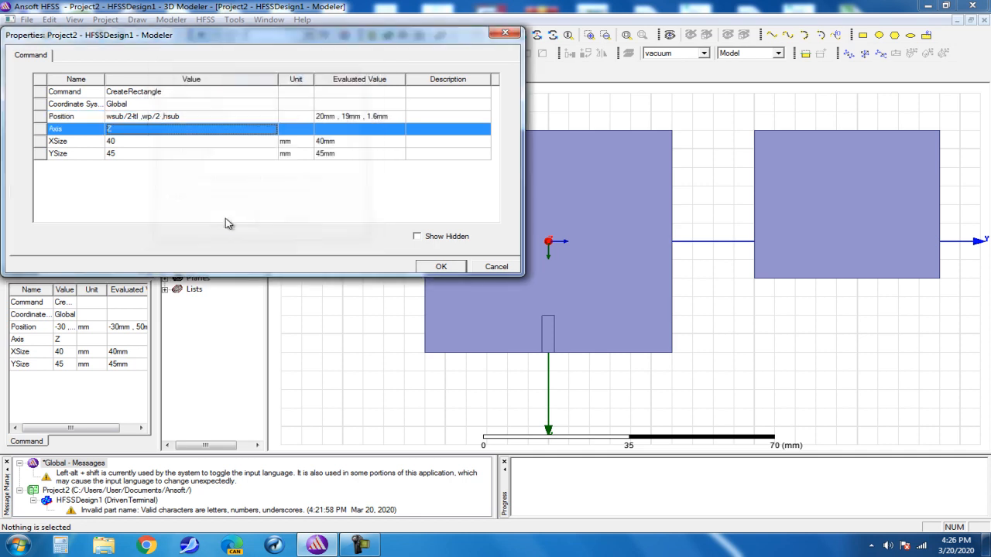
Step: Set the Patch rectangle's X size to -lp, defining the variable lp as 29.5 mm
left_click(147, 141)
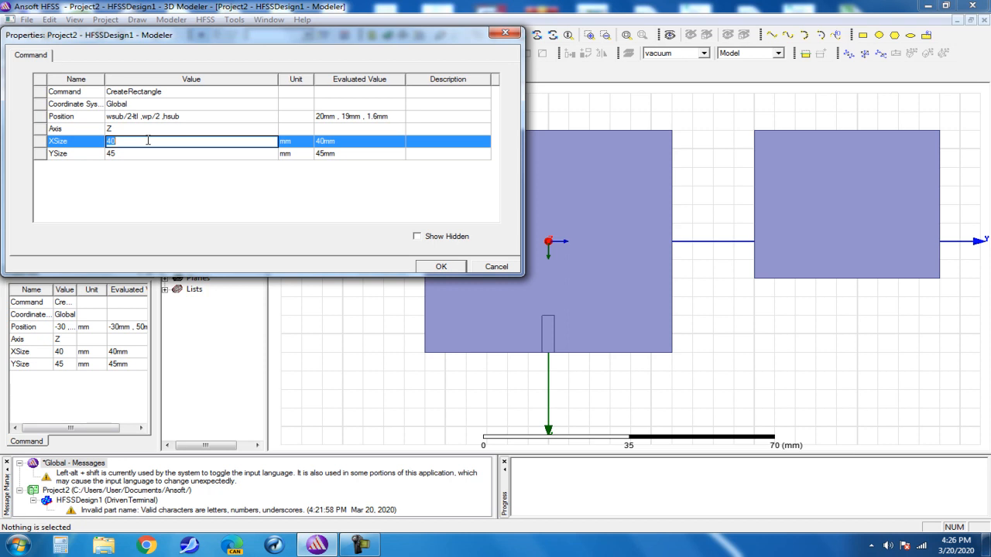
type("lp")
key("Return")
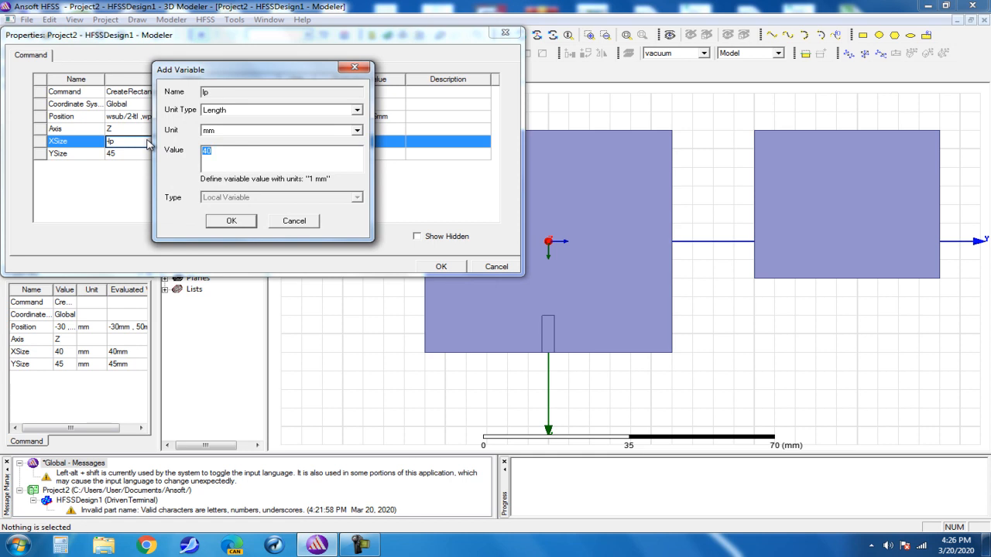
type("29.5mm")
key("Return")
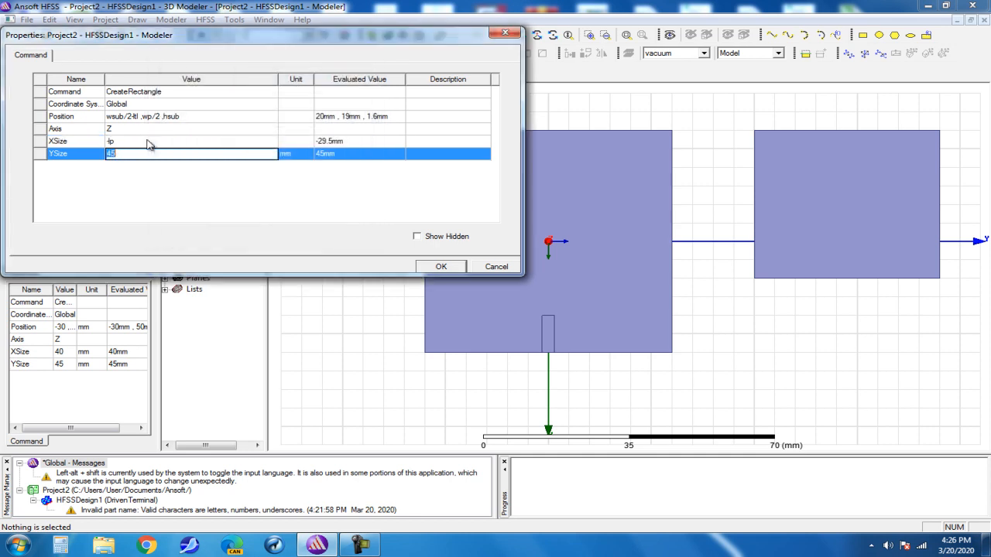
Step: Set the Patch rectangle's Y size to -wp and apply the rectangle's changes
key("BackSpace")
type("-wp")
left_click(149, 144)
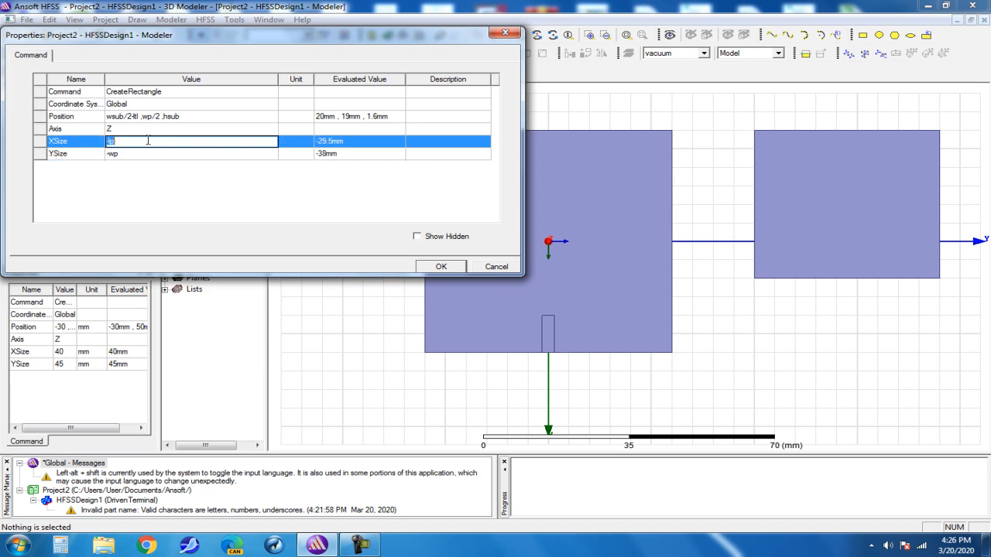
left_click(439, 267)
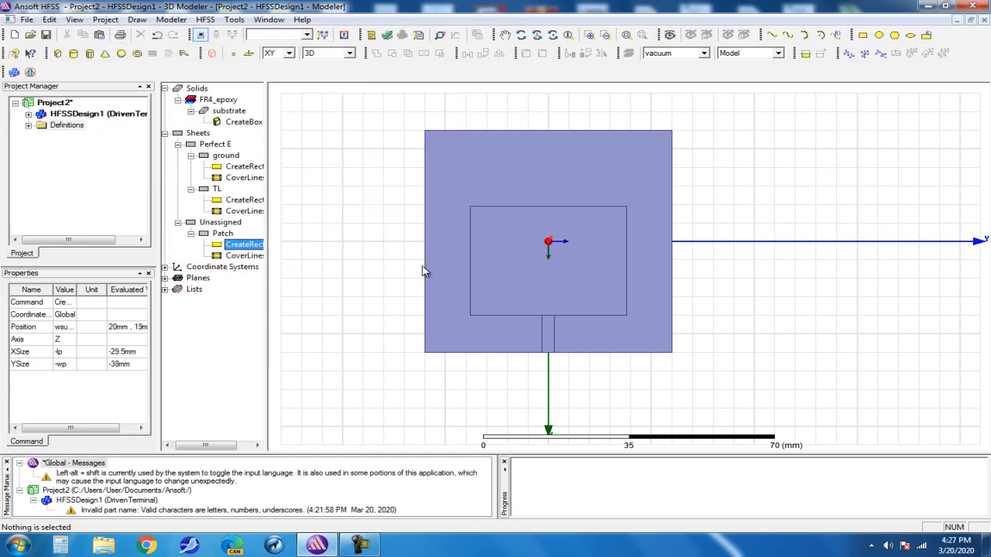
left_click(547, 329)
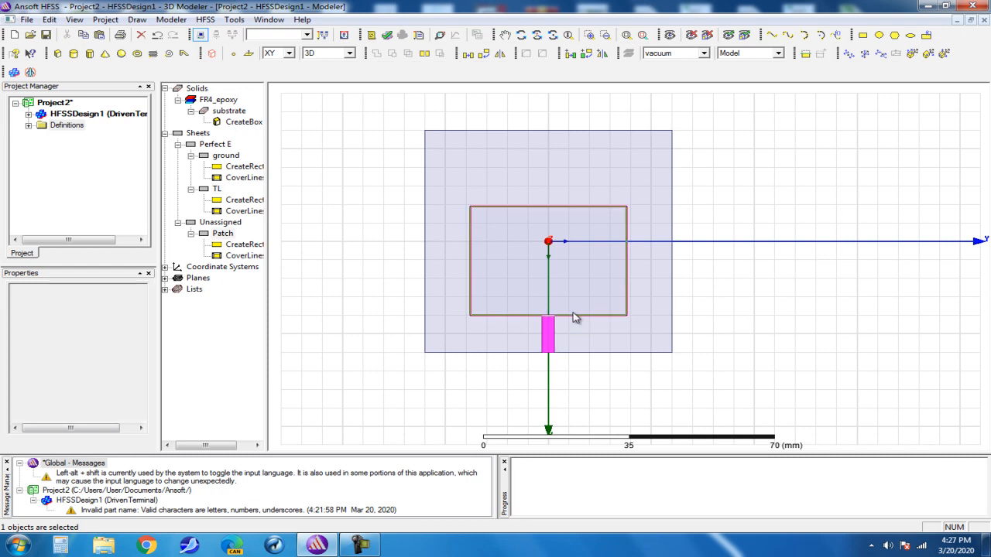
left_click(577, 317)
left_click(670, 336)
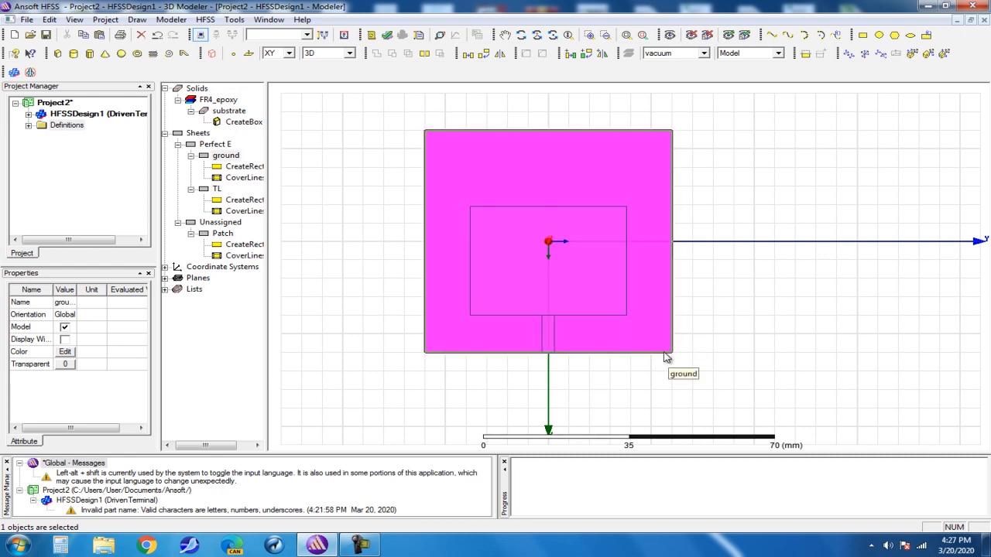
left_click(727, 336)
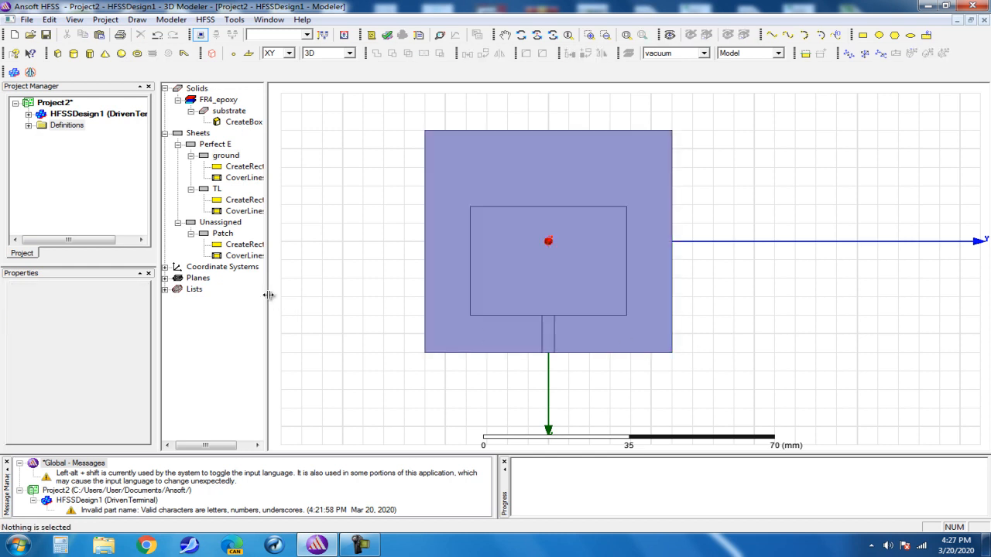
Step: Assign a Perfect E boundary to the Patch sheet with the default boundary settings
left_click(223, 234)
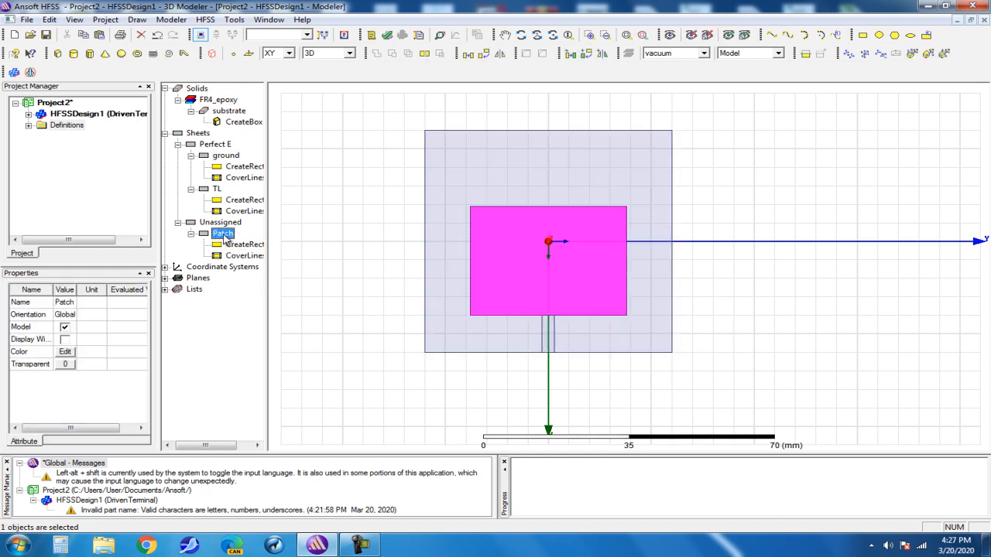
right_click(223, 234)
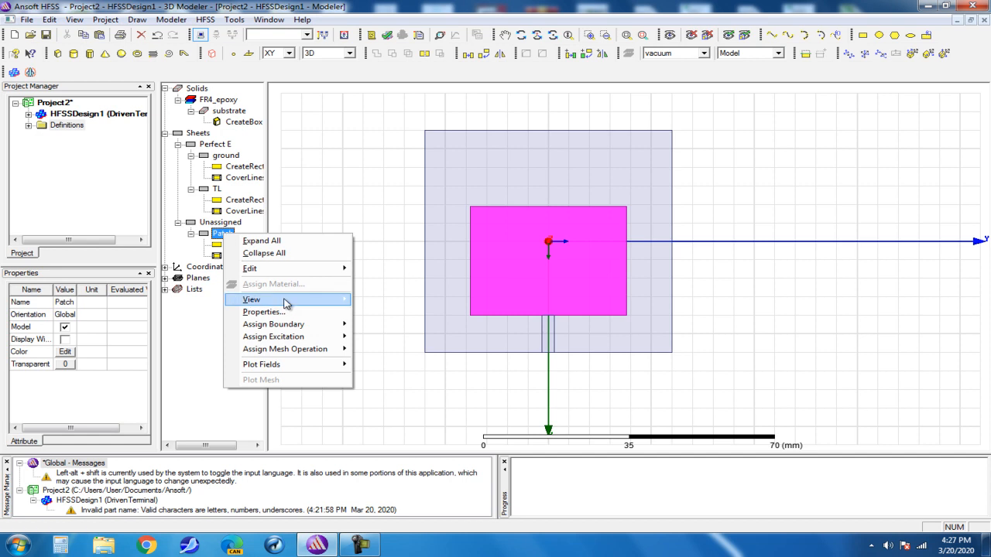
mouse_move(327, 325)
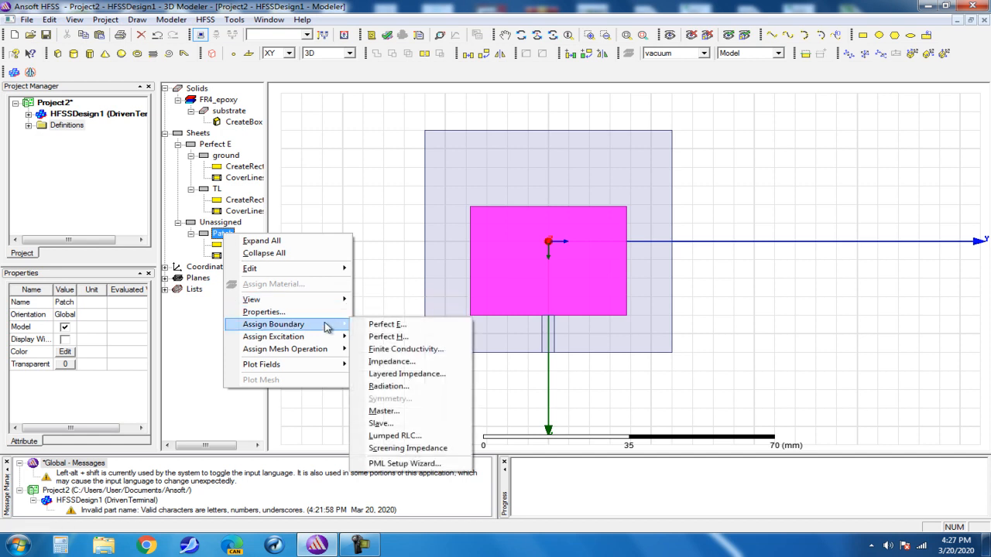
left_click(379, 326)
left_click(445, 366)
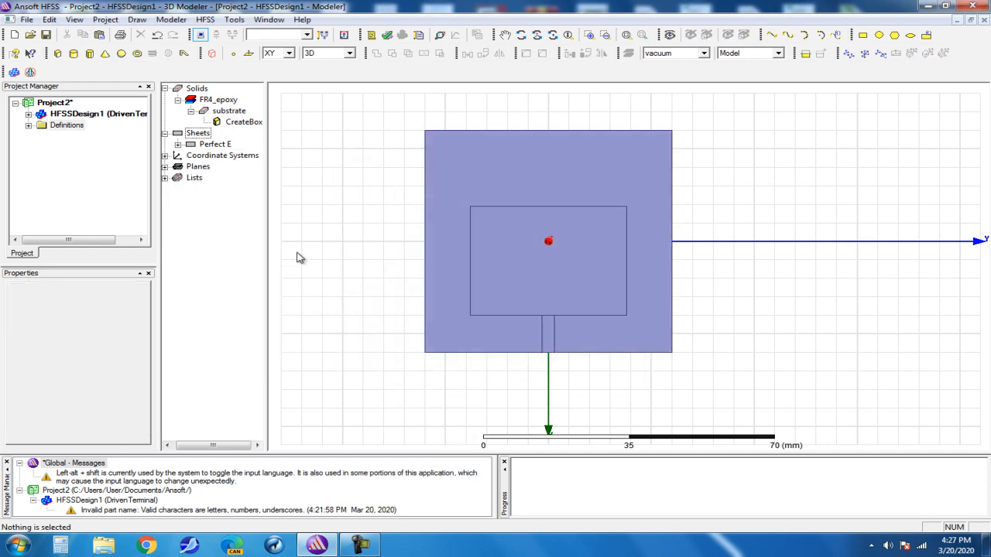
Step: Expand the Perfect E sheets group and collapse its ground, Patch and TL entries in the model tree
left_click(177, 144)
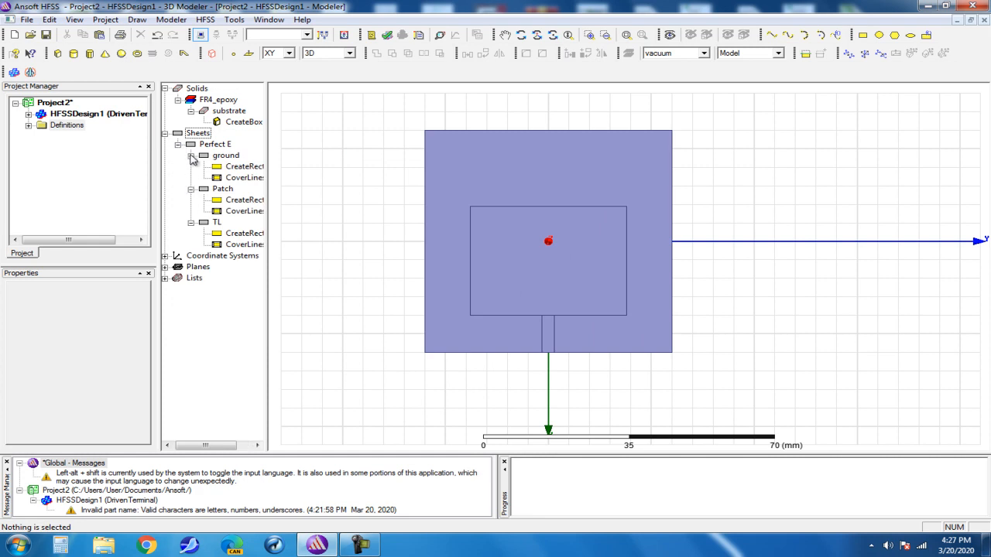
left_click(190, 156)
left_click(190, 167)
left_click(191, 178)
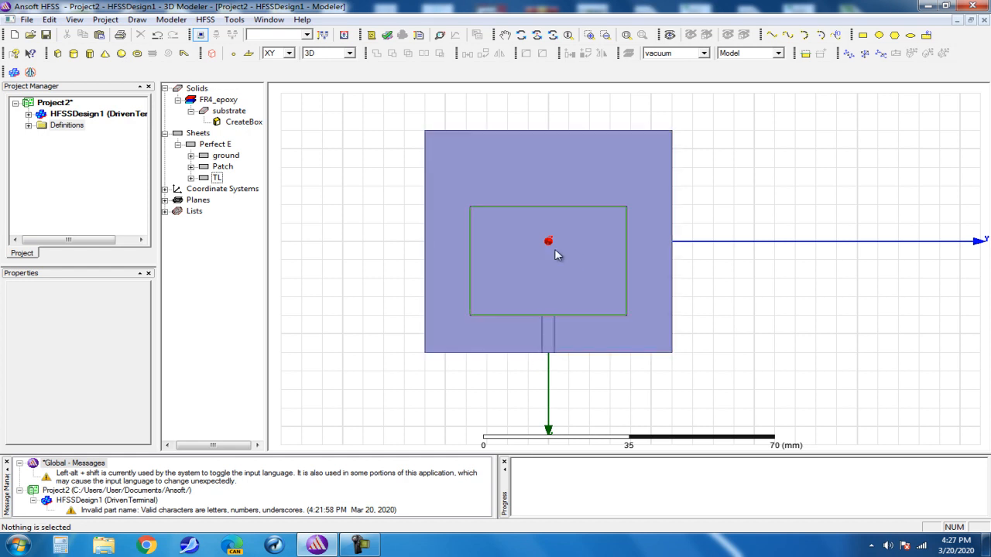
Step: Draw a rectangle about 6 mm by 4 mm on the YZ plane, clear of the substrate
left_click(521, 35)
left_click_drag(549, 259, 580, 269)
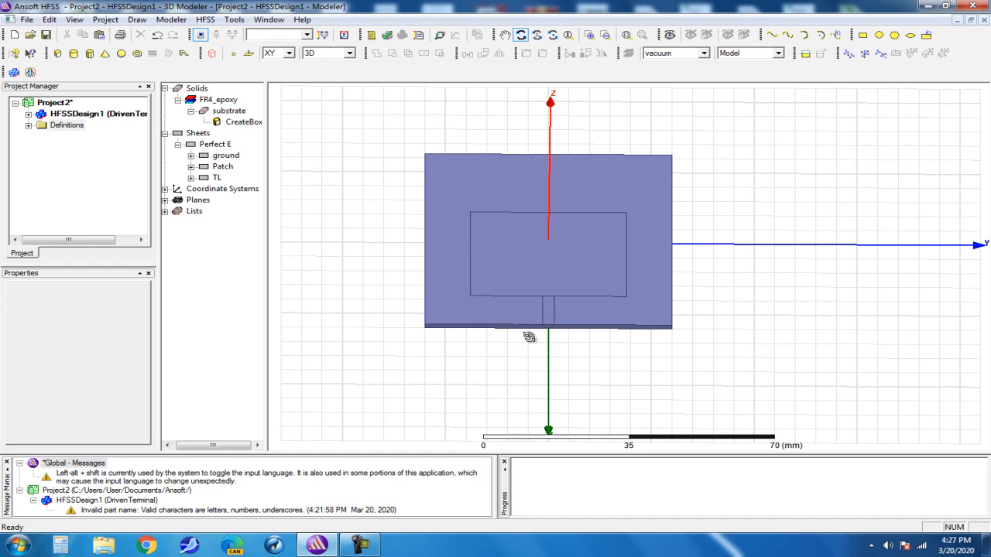
scroll(548, 329, "up", 3)
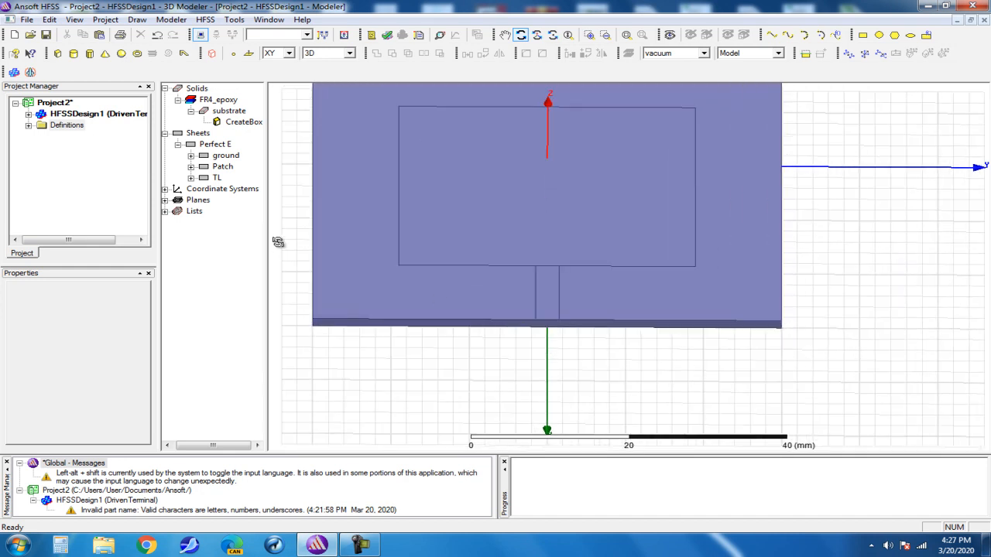
left_click(289, 55)
left_click(289, 56)
left_click(289, 52)
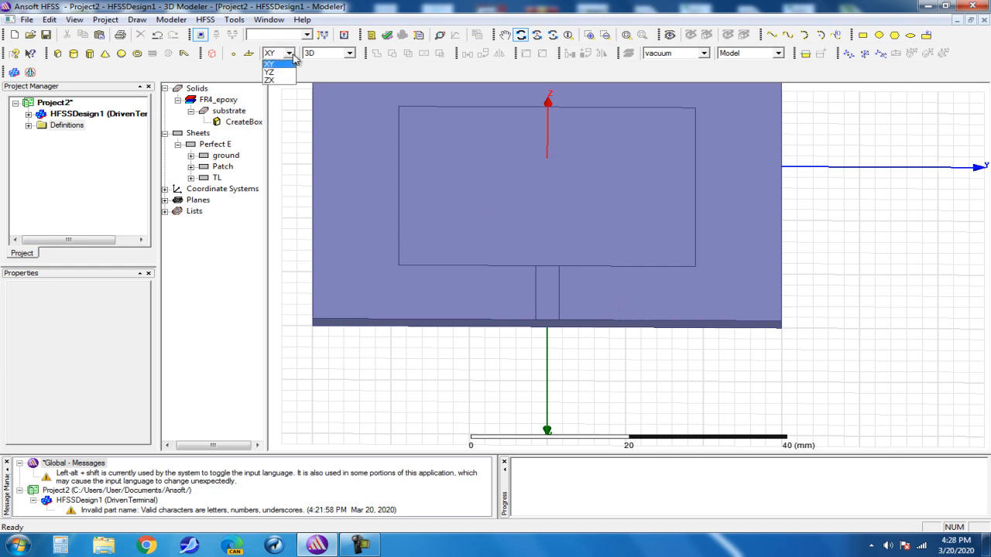
left_click(271, 72)
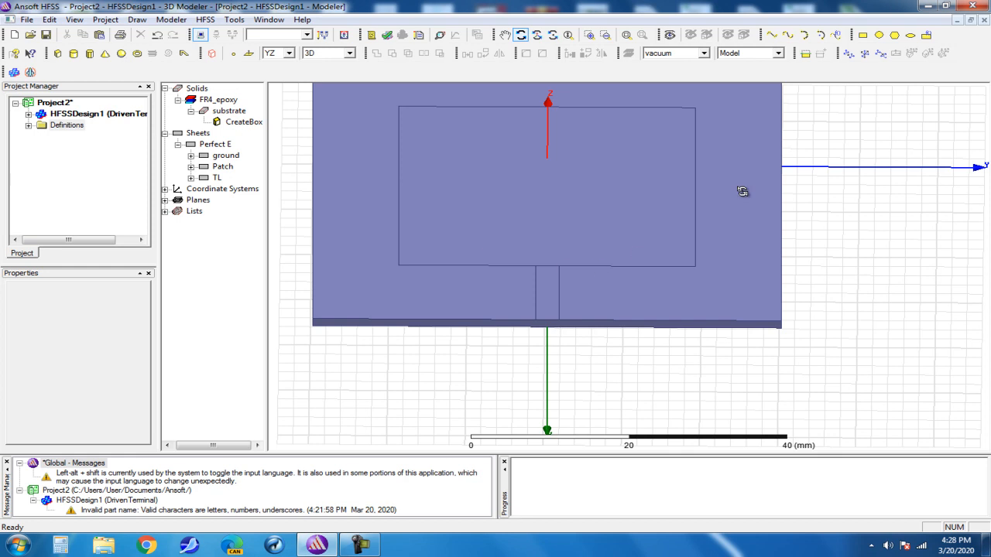
left_click(862, 35)
left_click(857, 303)
left_click(904, 284)
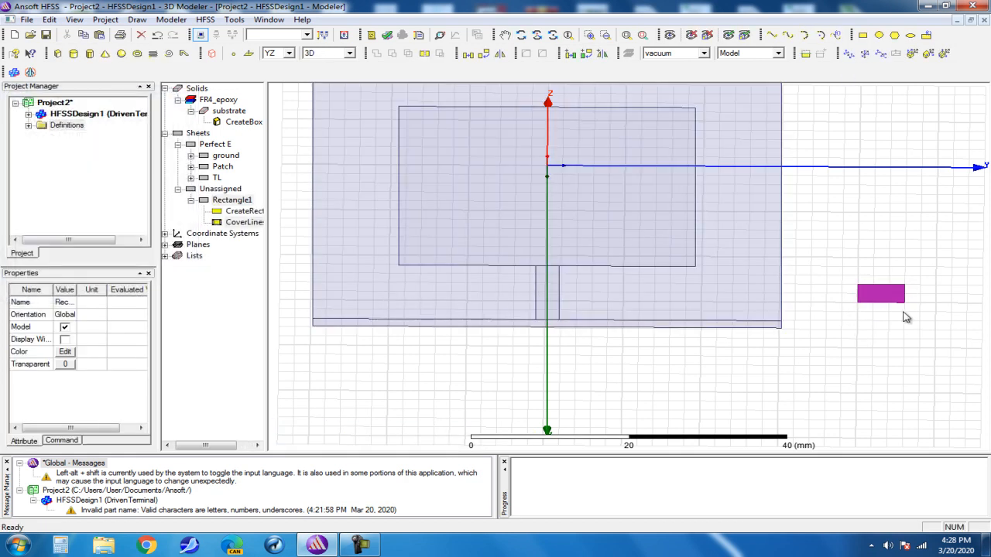
Step: Rename the new unassigned rectangle as port
double_click(236, 202)
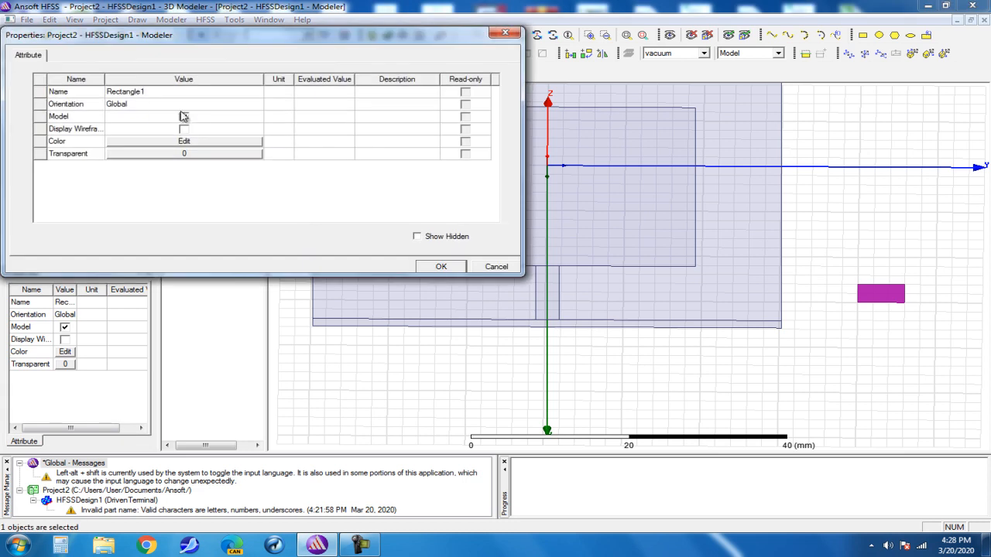
left_click(154, 93)
type("port")
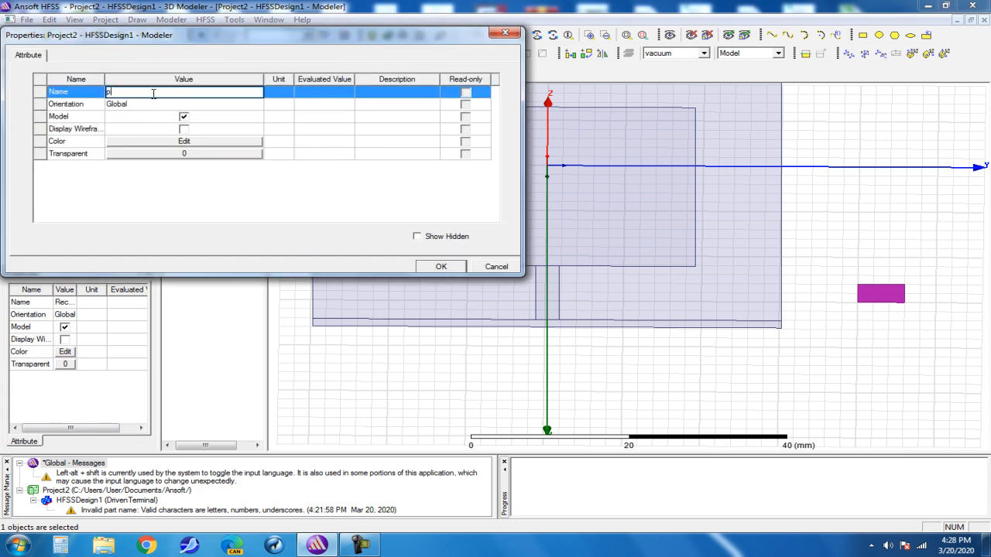
left_click(441, 266)
Step: Set the port rectangle's position to wsub, wport/2, 0mm, defining the variable wport as 5 mm
double_click(236, 212)
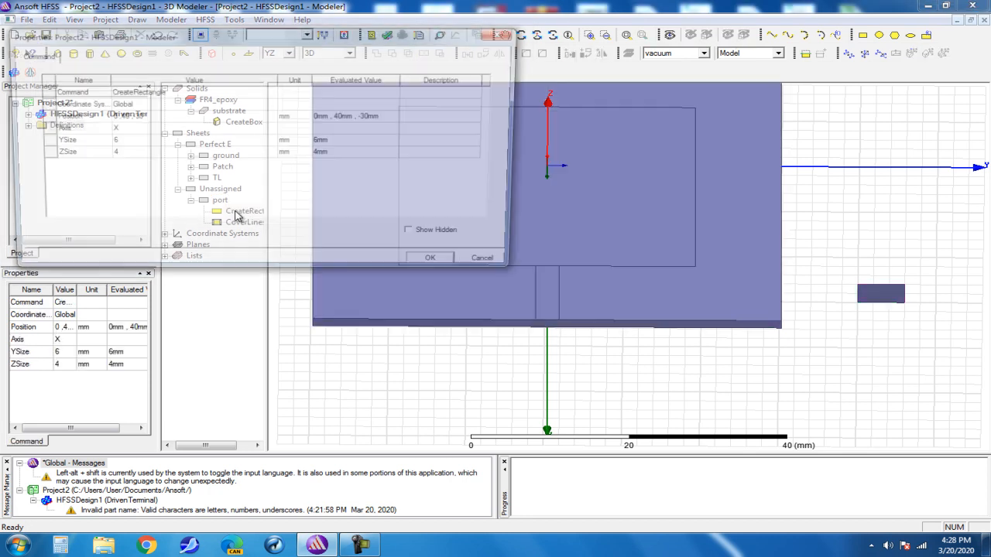
left_click(139, 116)
left_click(140, 116)
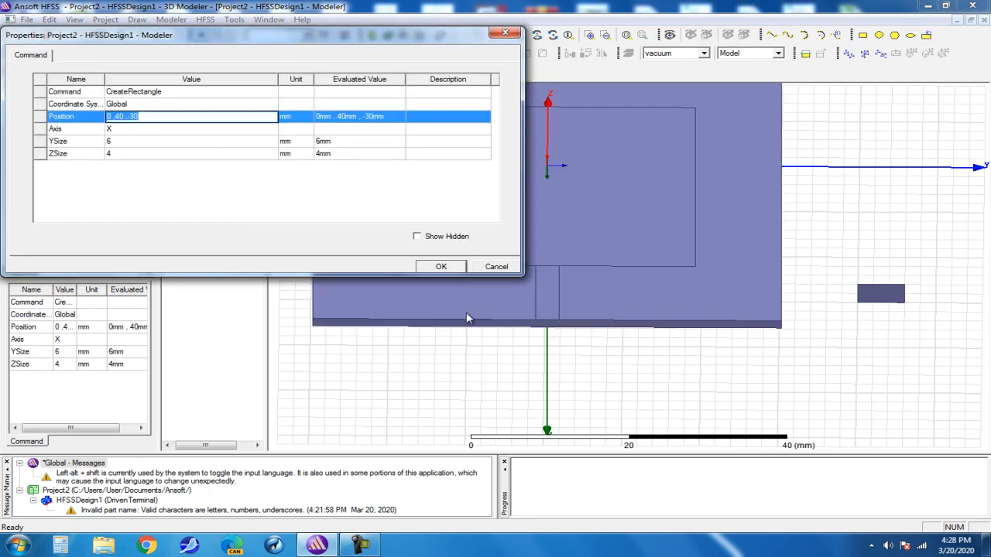
type("wsub,wport/2")
key("Return")
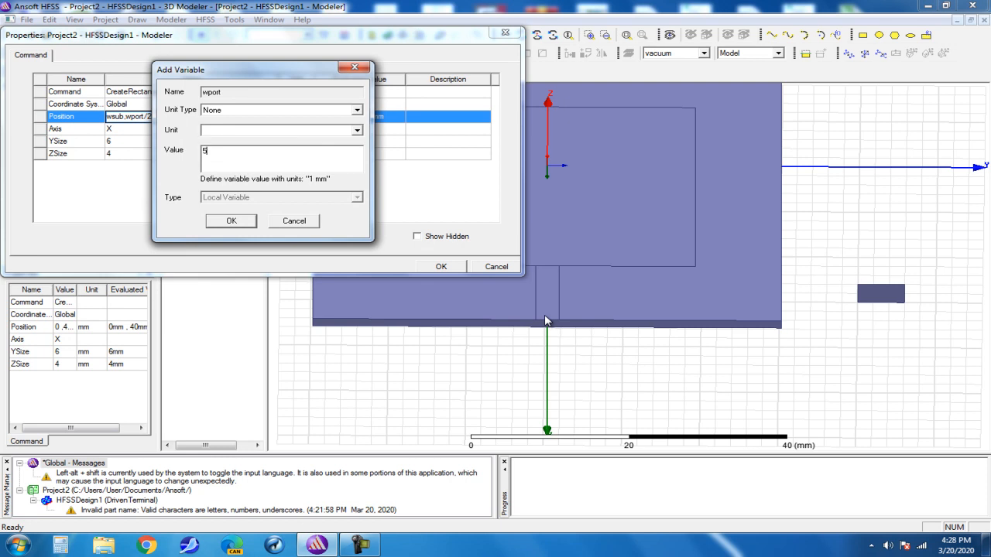
key("Return")
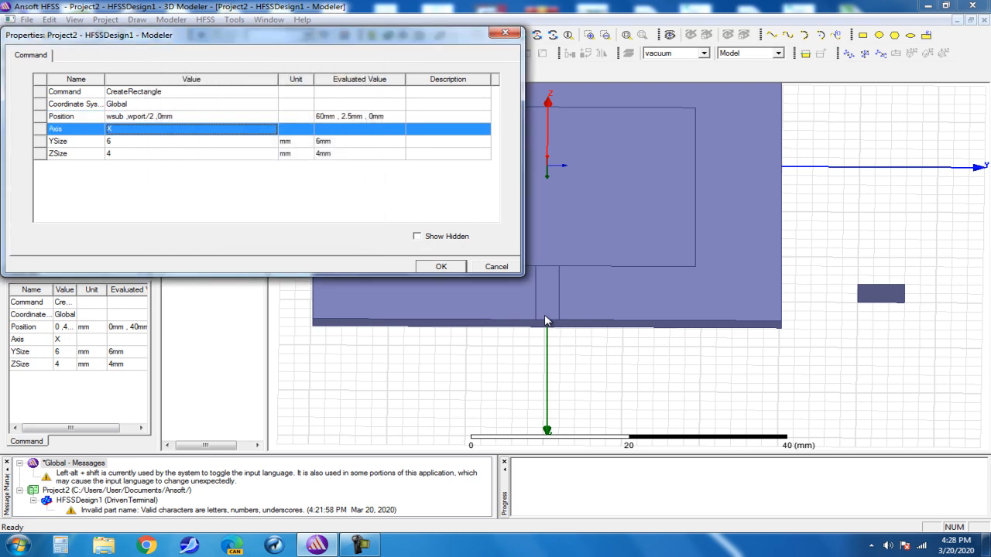
Step: Set the port rectangle's Y size to -wport and Z size to hsub, and apply the changes
key("Return")
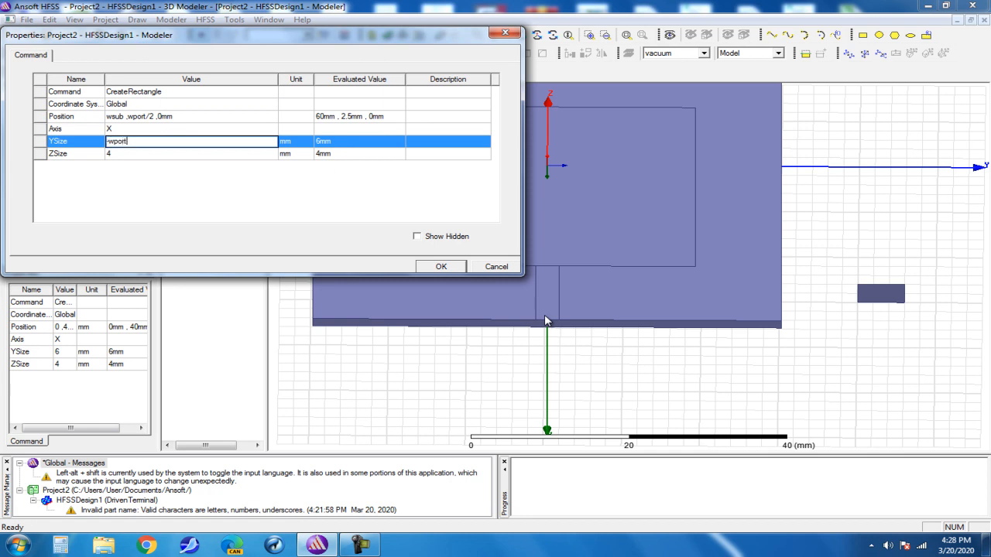
key("Return")
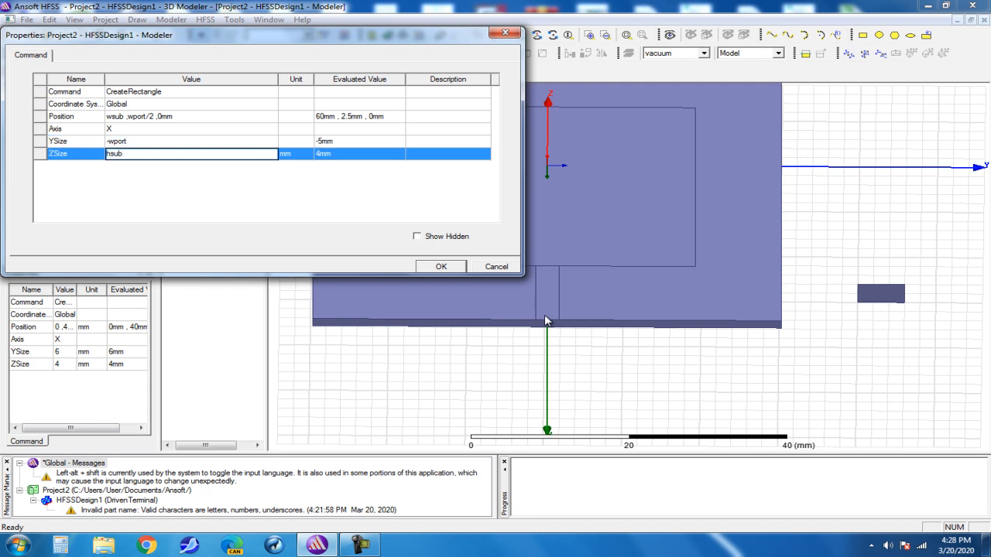
key("Return")
left_click(452, 267)
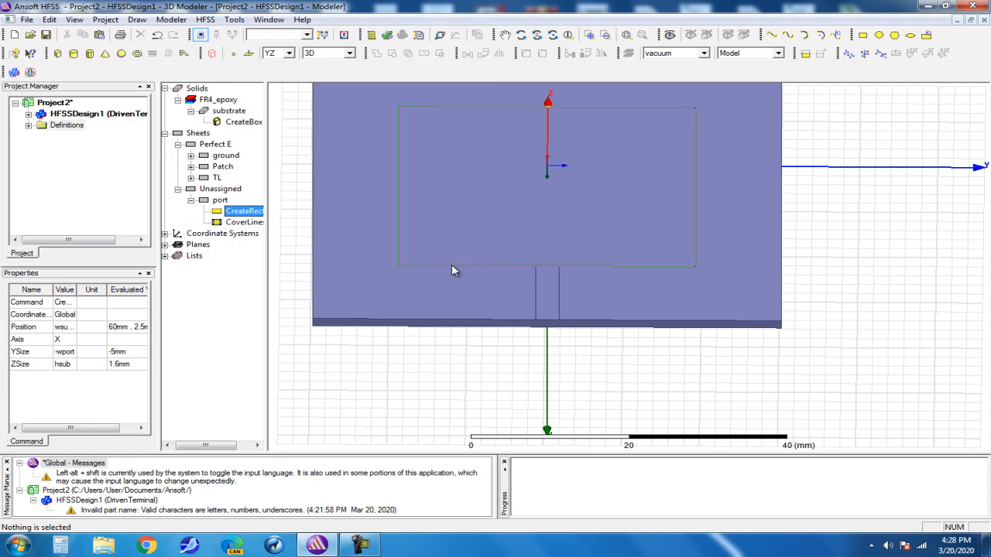
Step: Correct the port rectangle's position to wsub/2, wport/2, 0mm
left_click(544, 322)
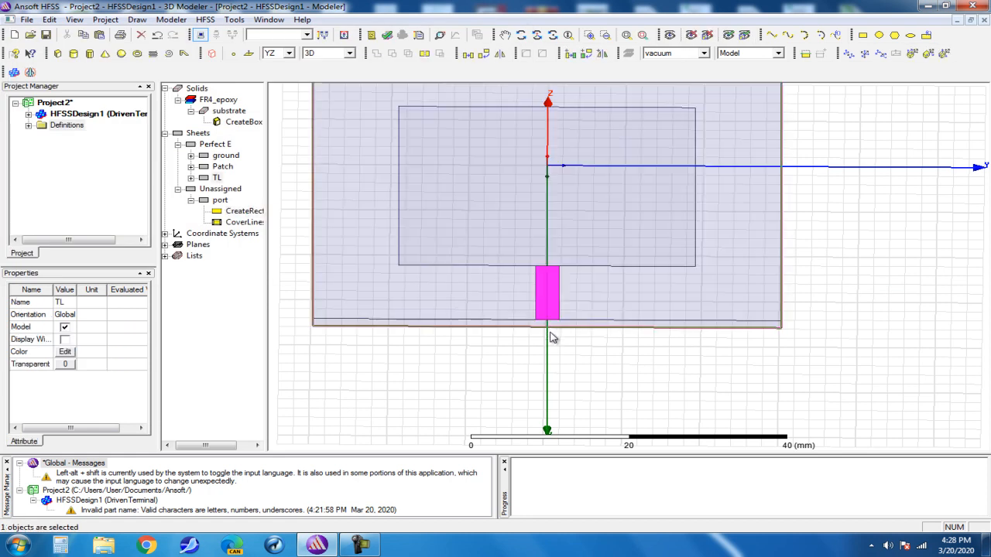
scroll(555, 329, "down", 2)
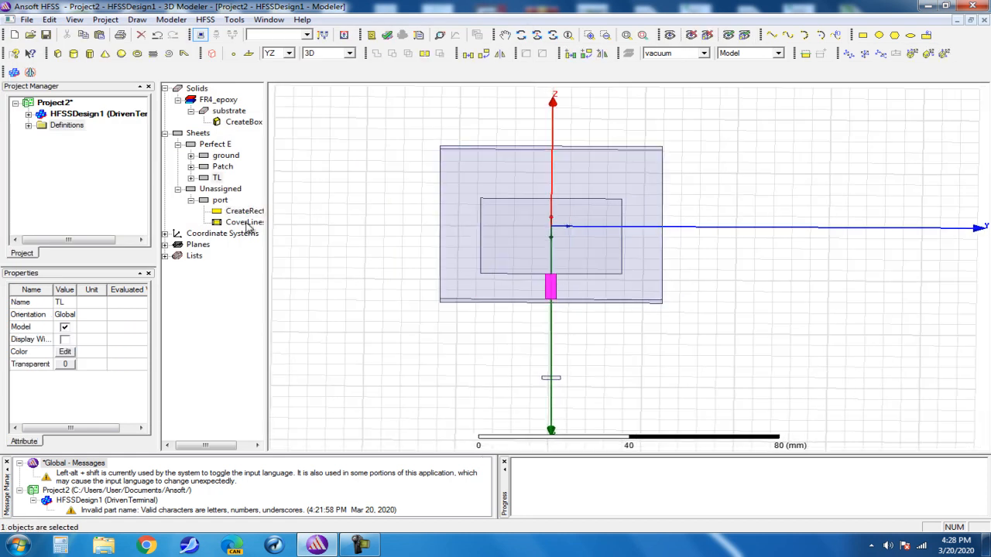
left_click(220, 200)
double_click(229, 210)
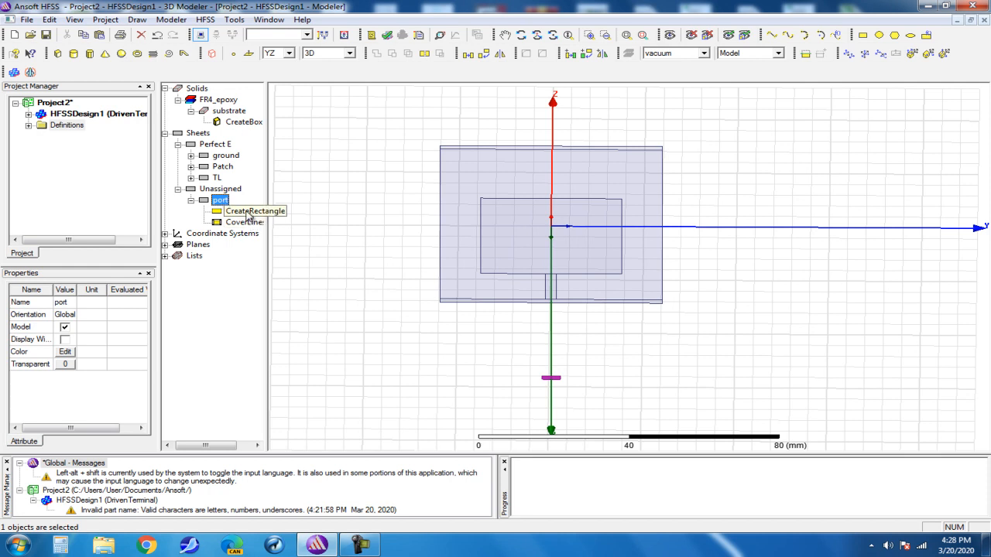
left_click(125, 116)
left_click(123, 117)
type("/2 ,wport/2 ,0mm")
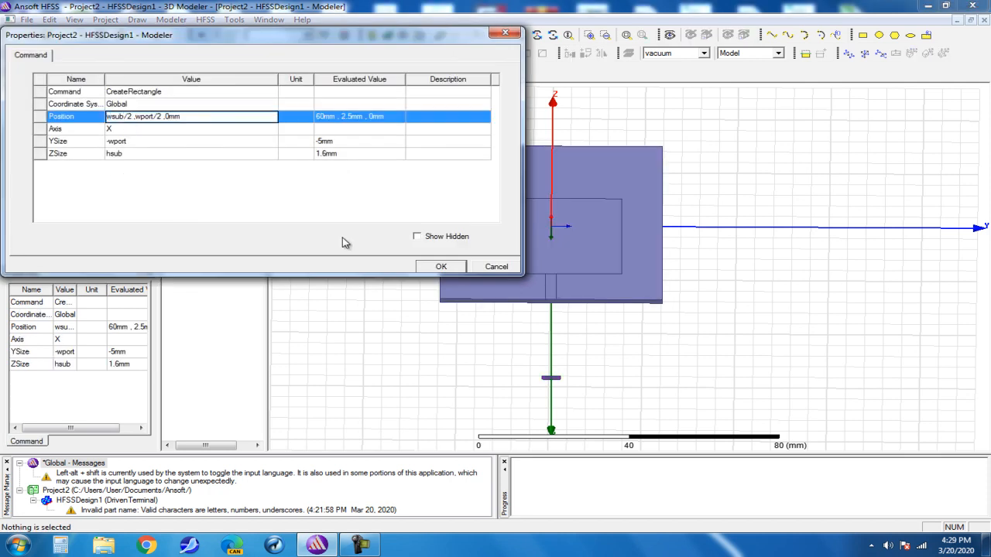
left_click(440, 266)
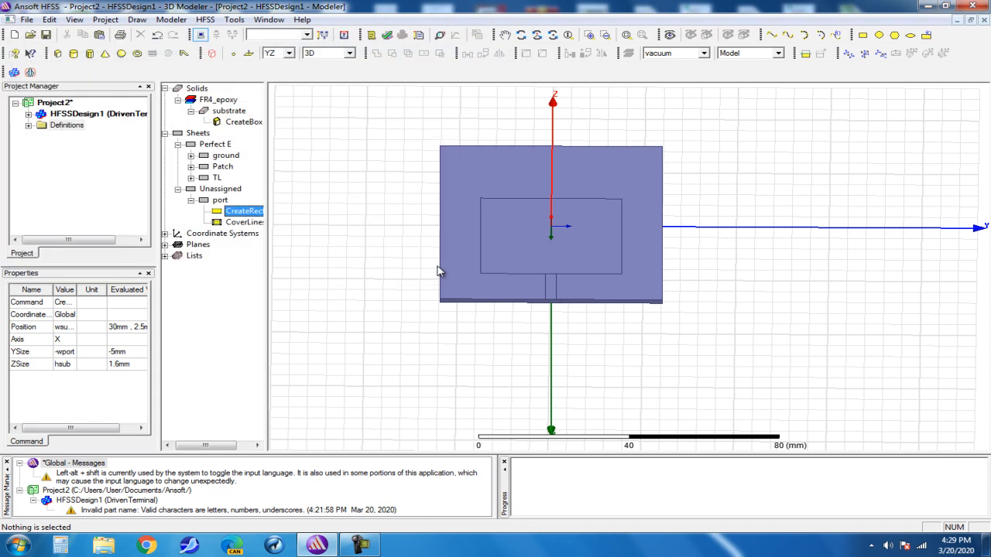
Step: Examine the port sheet's placement on the substrate's edge beneath the transmission line
left_click(221, 203)
left_click(522, 36)
left_click_drag(554, 233, 562, 149)
scroll(545, 226, "up", 4)
scroll(545, 226, "up", 3)
left_click_drag(551, 210, 557, 228)
scroll(553, 224, "down", 5)
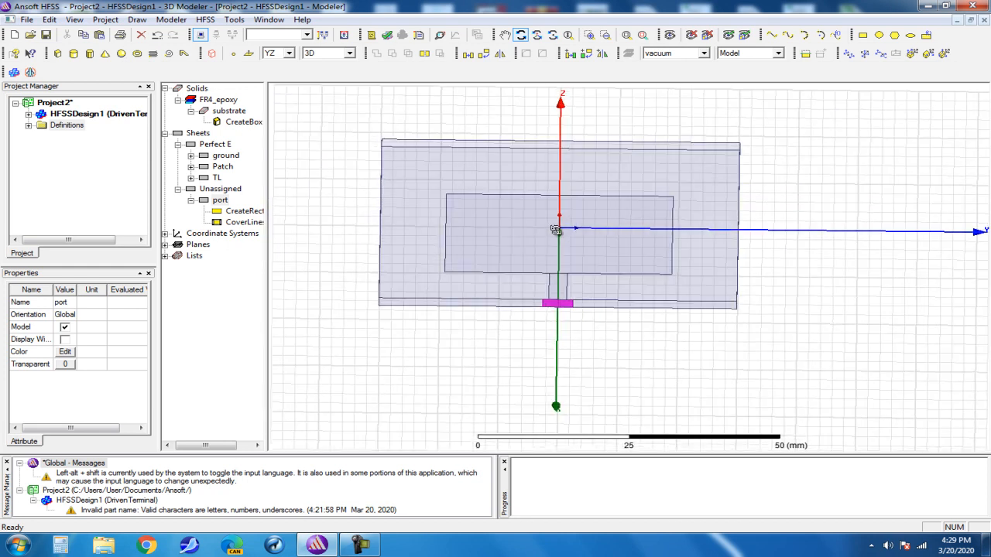
Step: Assign a lumped port excitation named 1 to the port sheet, using ground as the reference conductor
left_click(220, 201)
right_click(221, 203)
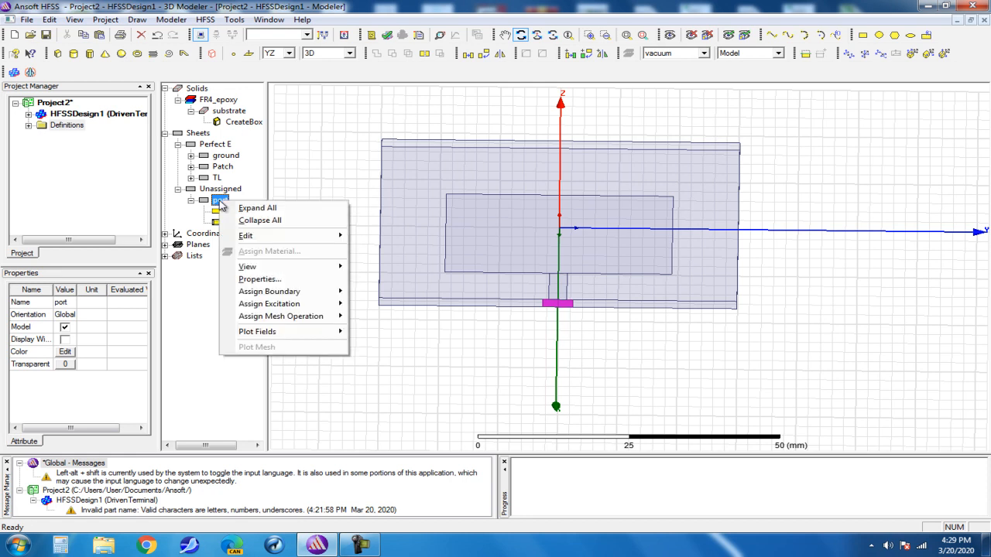
mouse_move(292, 304)
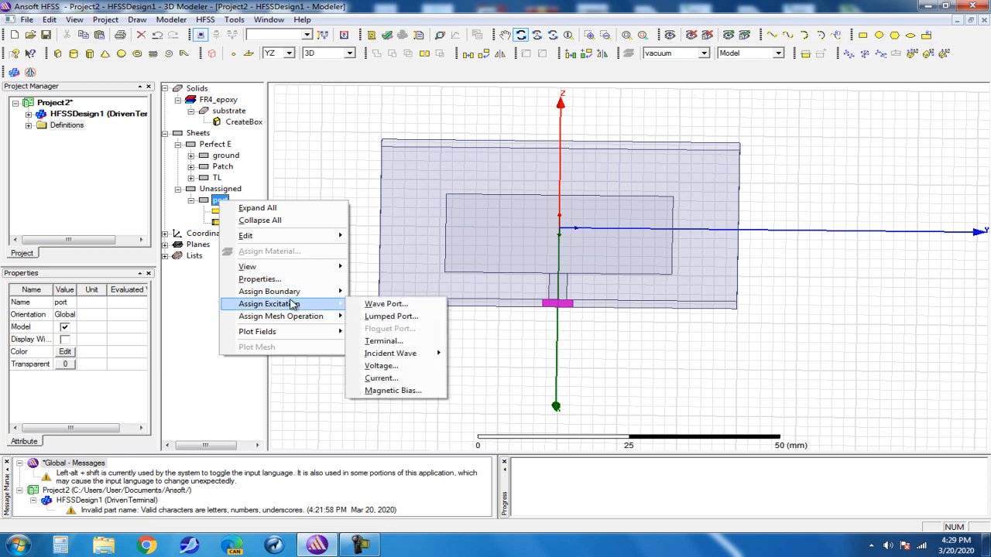
left_click(386, 316)
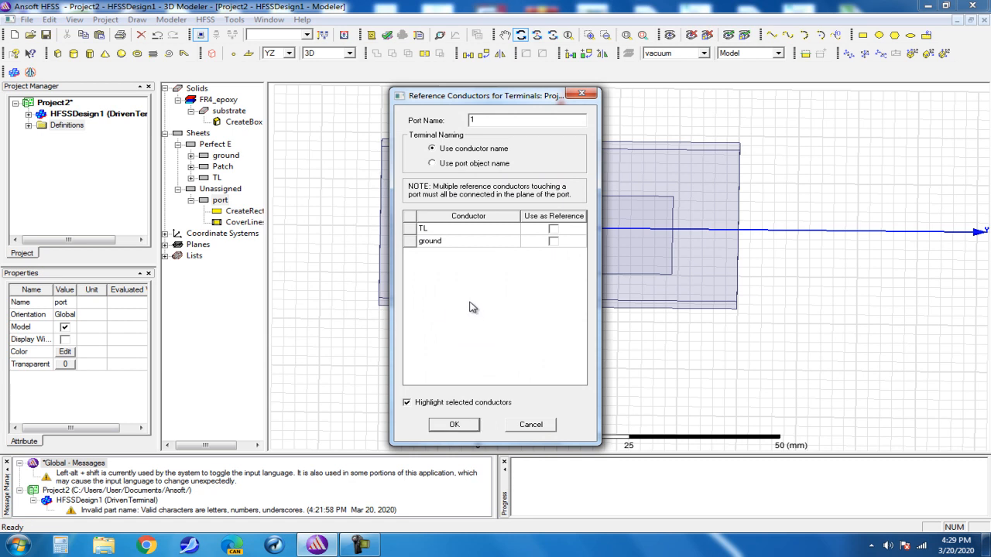
left_click(553, 242)
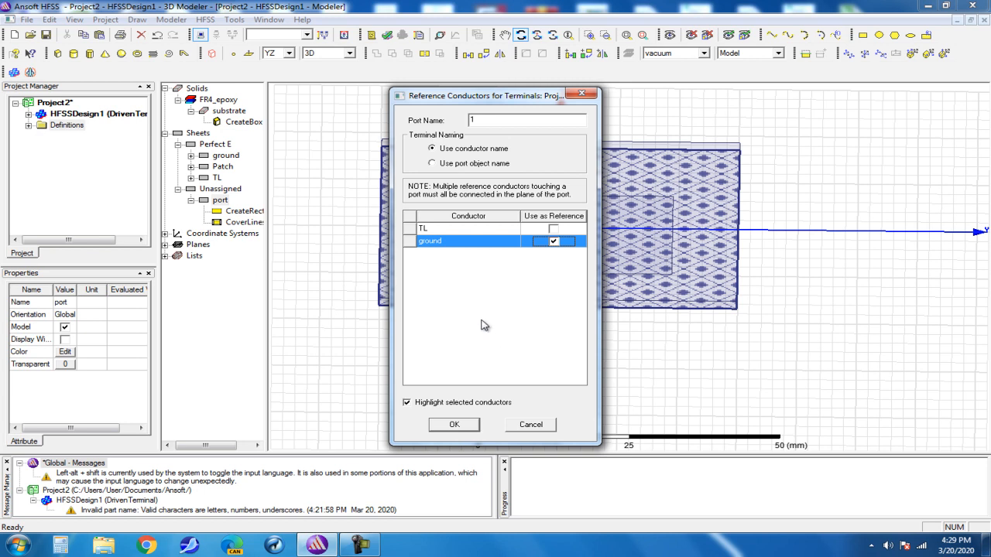
left_click(461, 425)
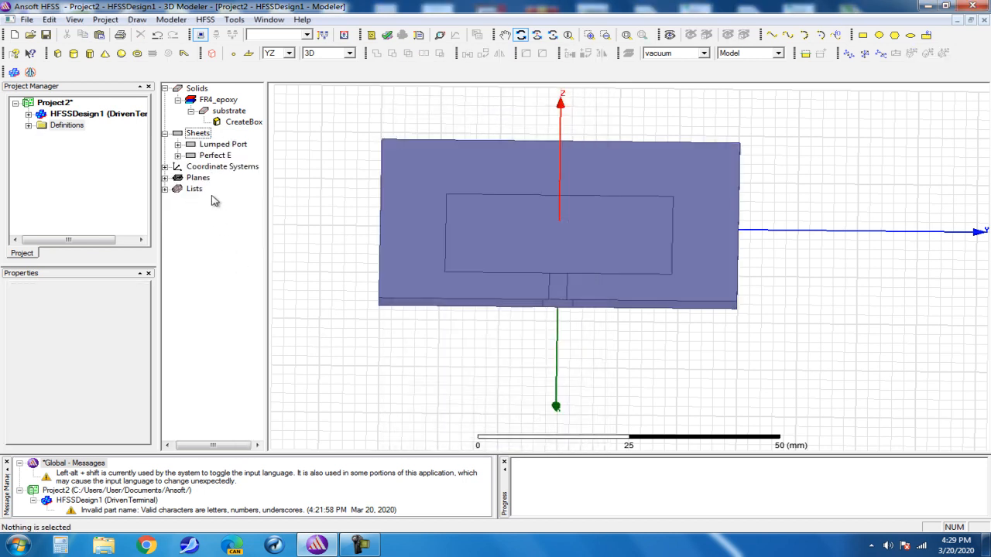
Step: Unite the TL and Patch sheets into a single sheet, viewed from above
left_click(505, 34)
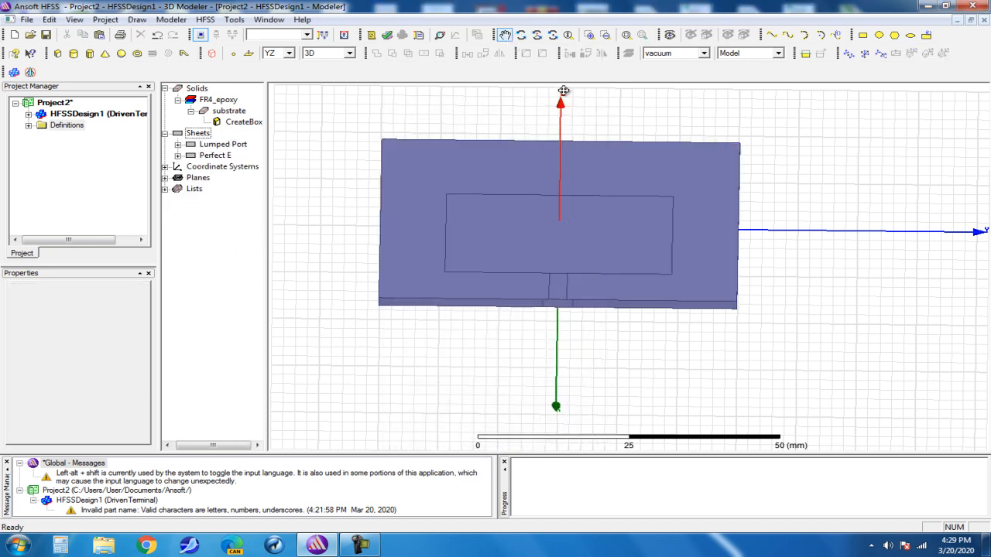
left_click(521, 34)
double_click(576, 98, "alt")
key("ctrl+d")
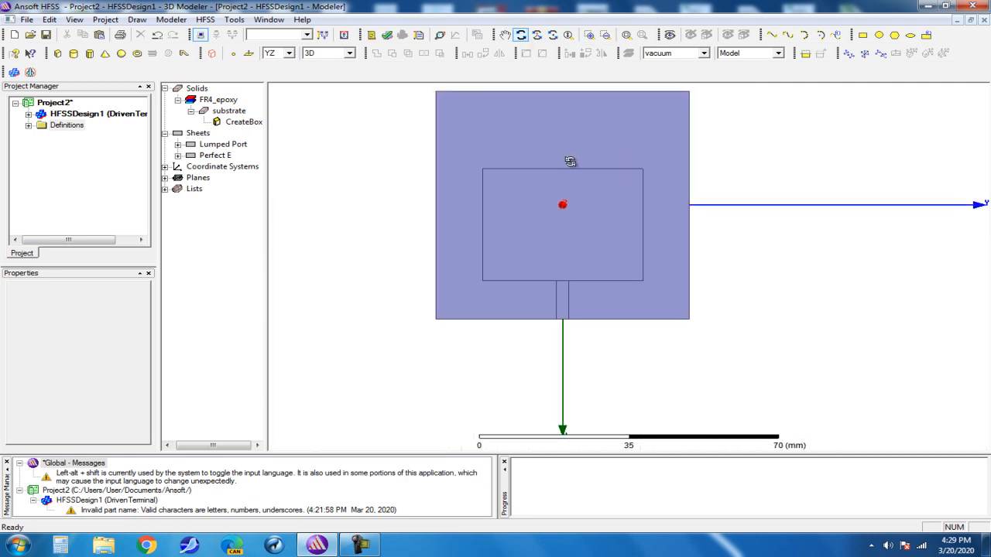
left_click(521, 35)
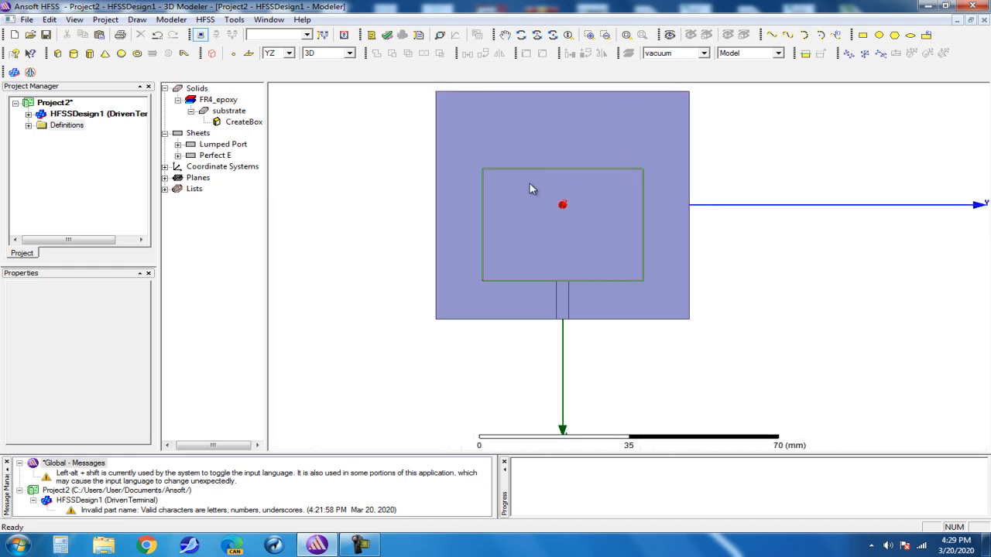
left_click(564, 299)
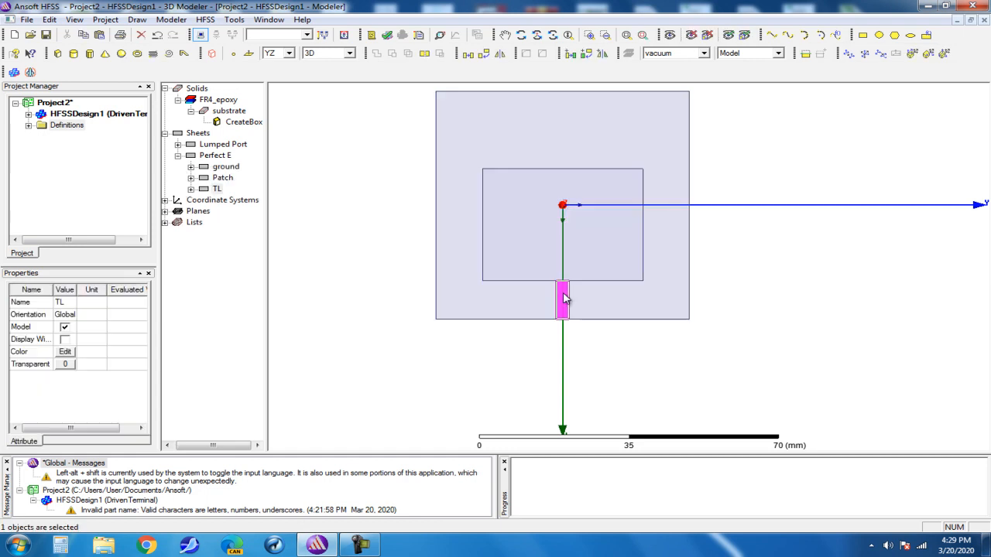
left_click(523, 284, "ctrl")
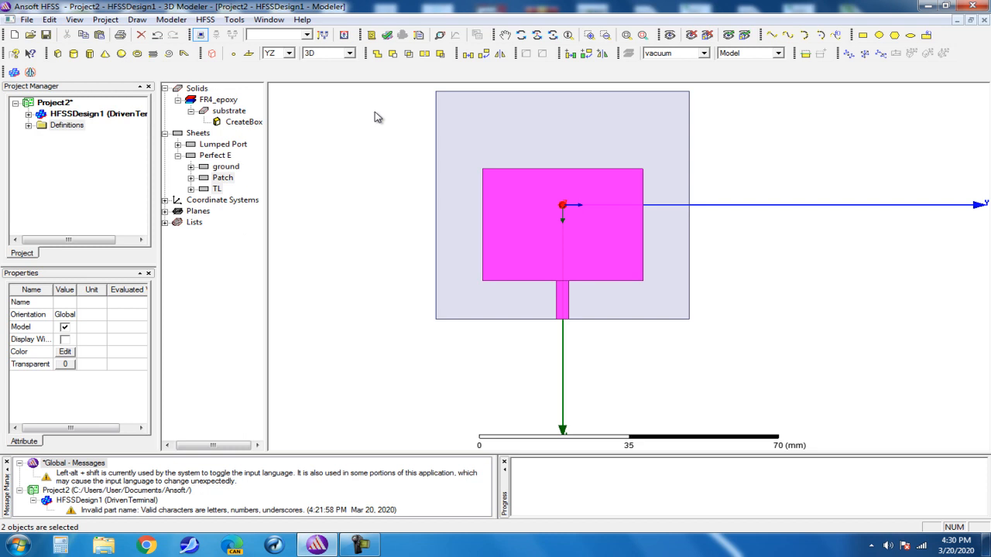
left_click(377, 53)
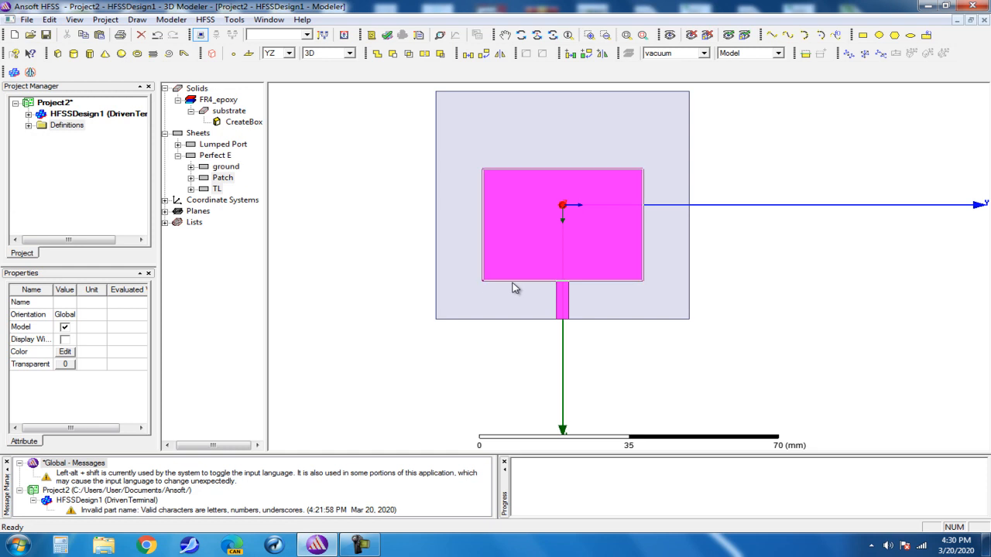
left_click(377, 53)
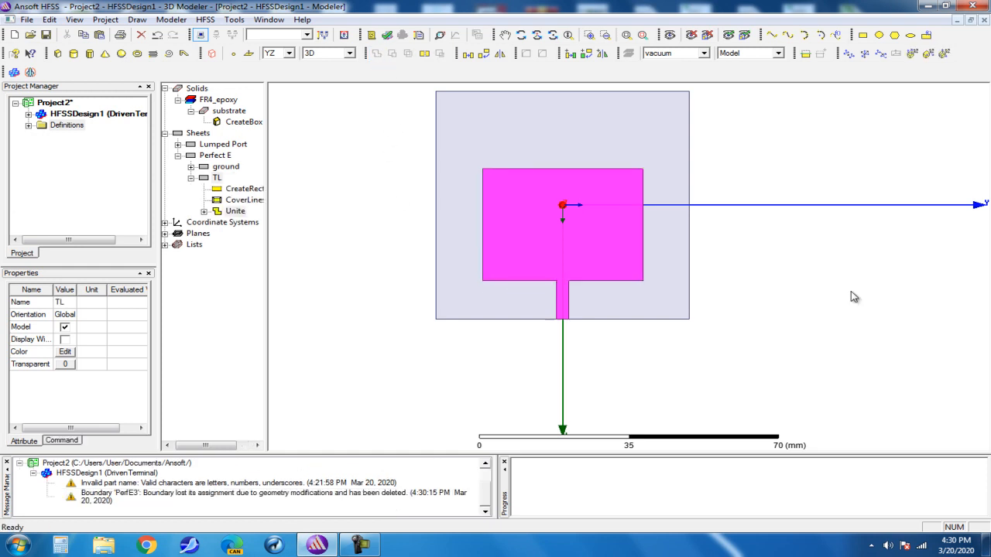
left_click(732, 311)
left_click(601, 240)
left_click(820, 263)
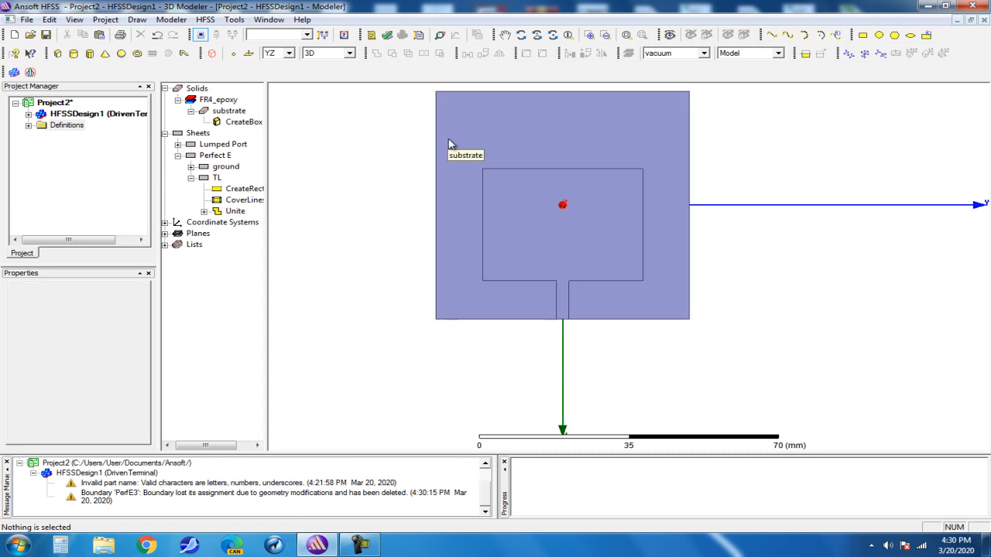
Step: Change the substrate's display color to bright green
double_click(230, 111)
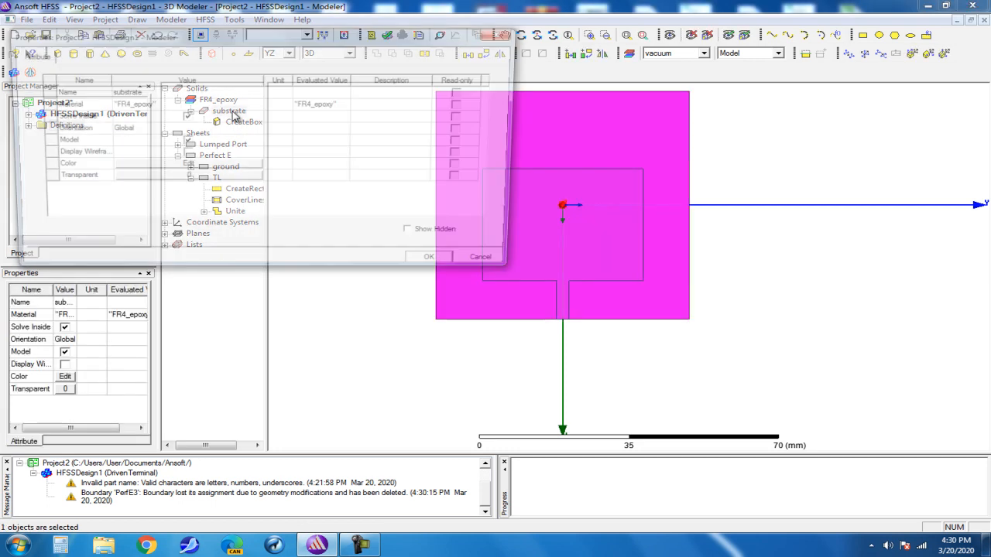
left_click(201, 166)
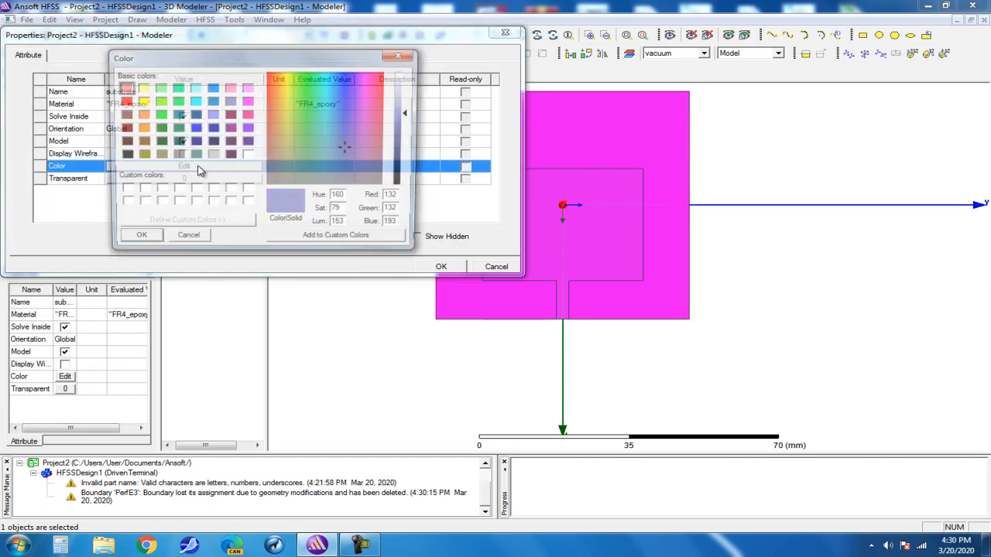
left_click(158, 115)
left_click(135, 240)
left_click(440, 266)
left_click(401, 271)
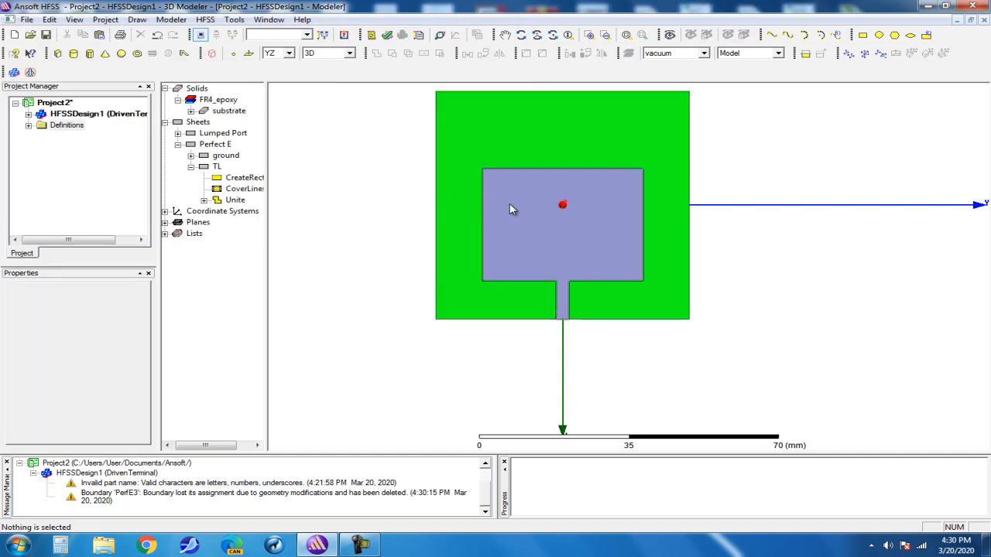
Step: Change the ground sheet's display color to red
double_click(222, 156)
left_click(186, 142)
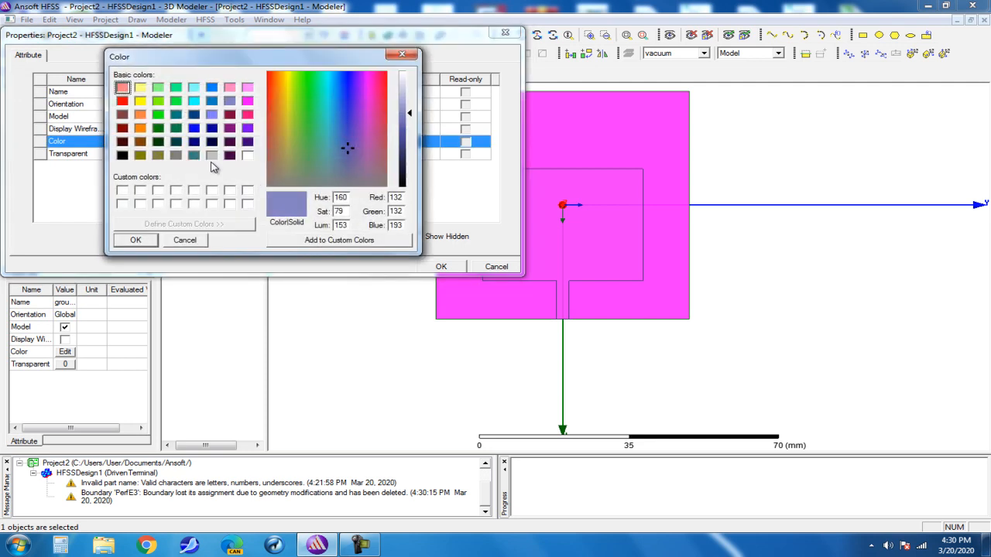
left_click(122, 101)
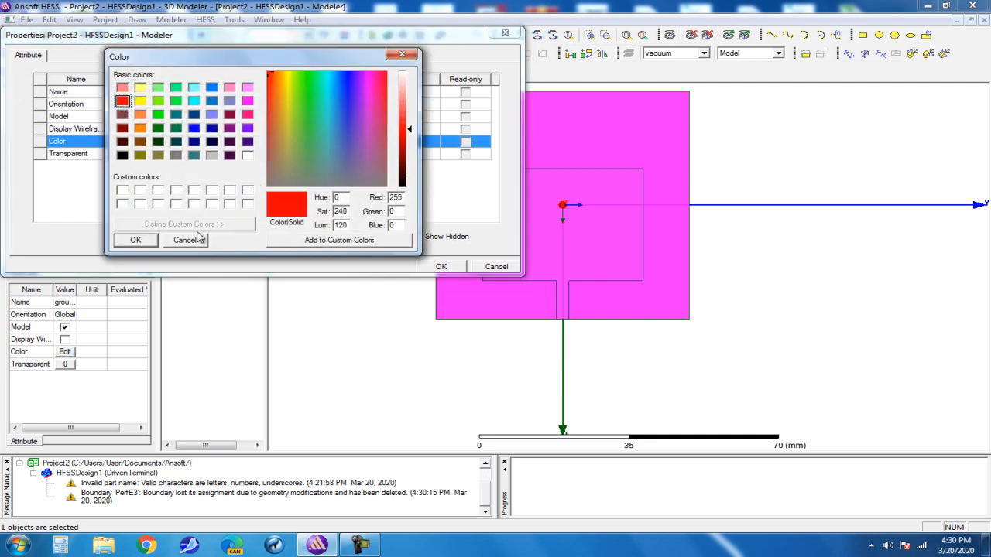
left_click(147, 241)
left_click(441, 266)
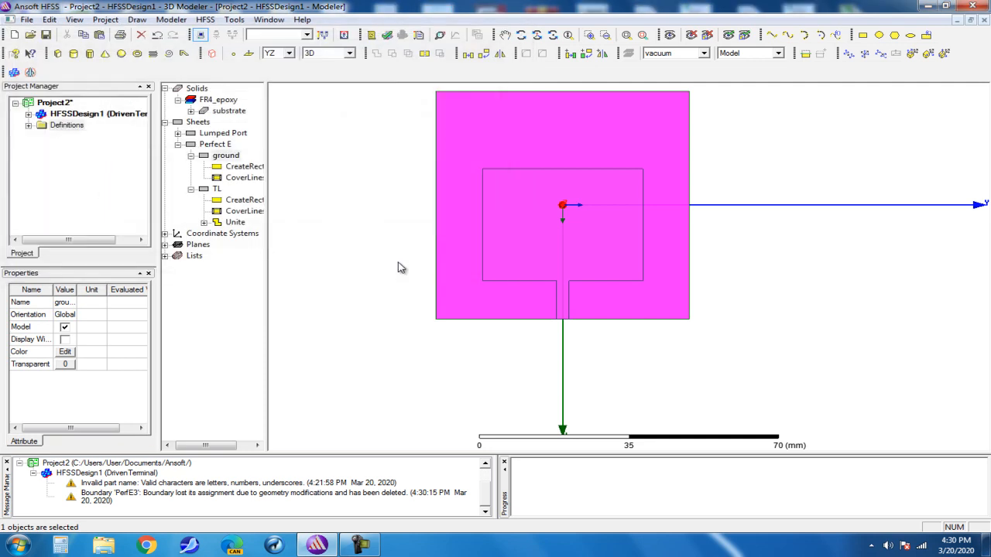
left_click(400, 266)
left_click(521, 35)
left_click_drag(565, 124, 526, 147)
double_click(532, 151, "alt")
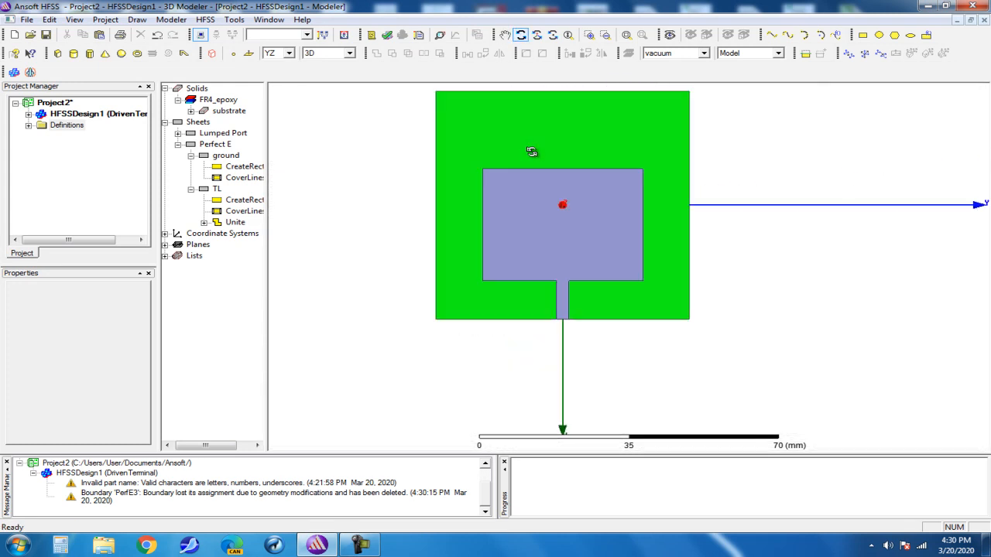
Step: Change the display color of the united TL sheet to red
double_click(217, 190)
left_click(195, 140)
left_click(122, 100)
left_click(136, 240)
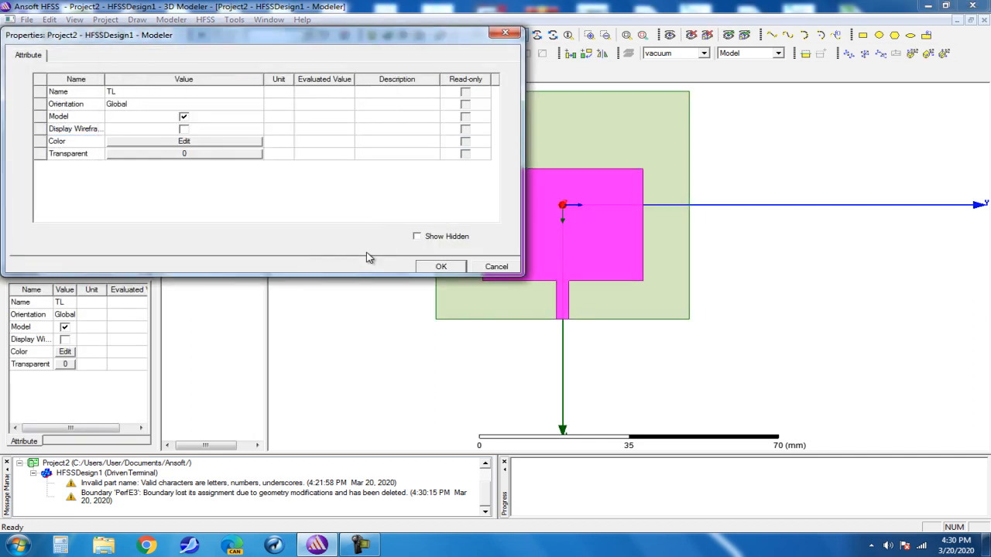
left_click(424, 266)
left_click(412, 140)
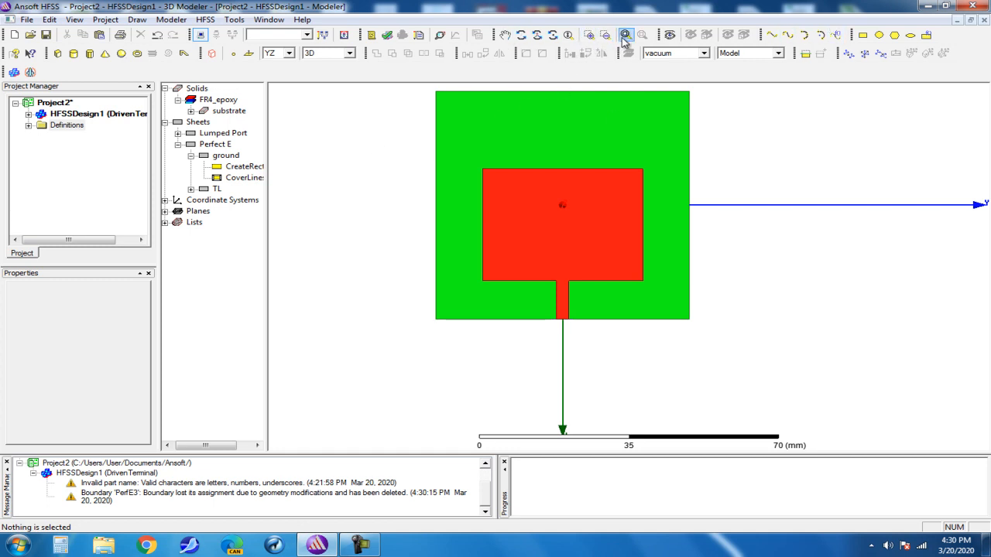
left_click(503, 35)
left_click_drag(540, 137, 554, 187)
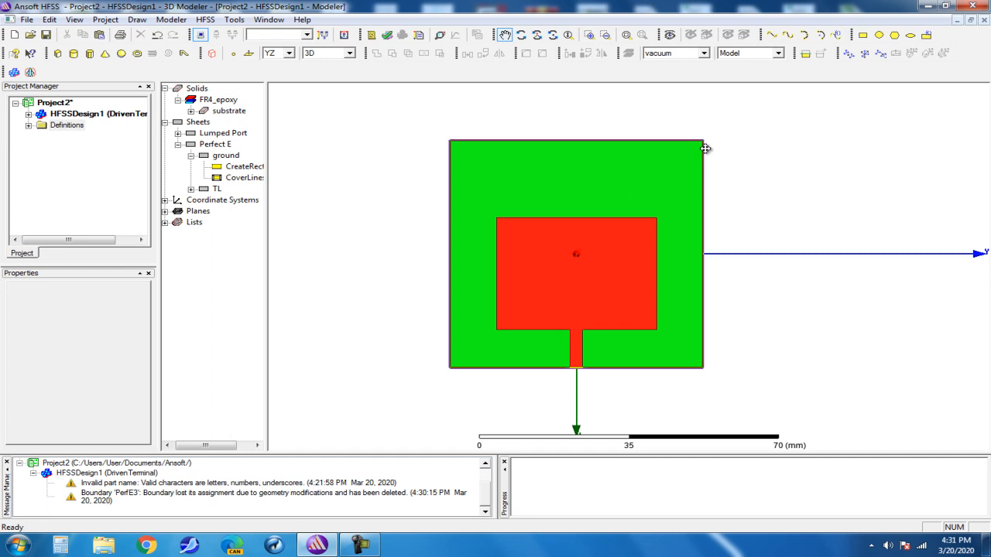
left_click(504, 35)
left_click(653, 155)
left_click(742, 170)
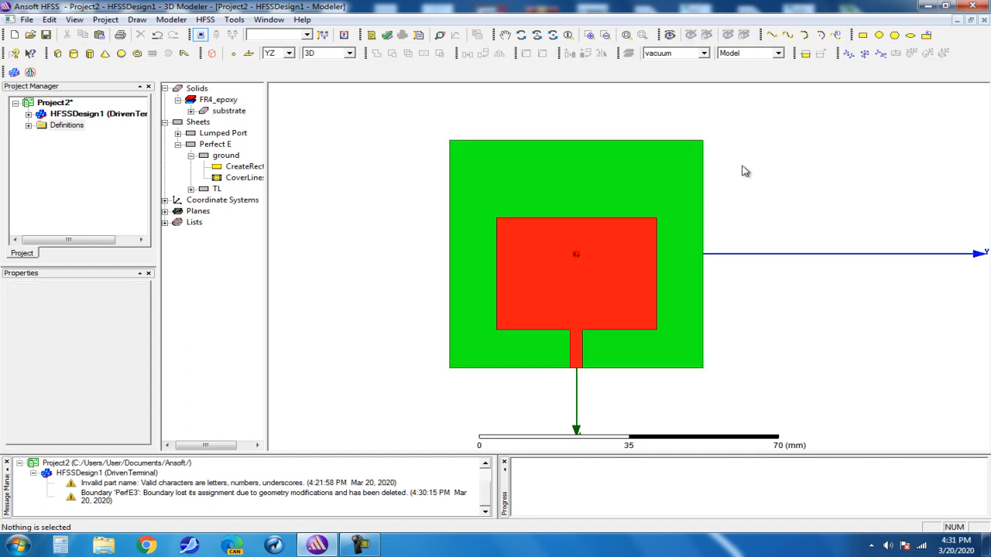
left_click(703, 164)
left_click(724, 179)
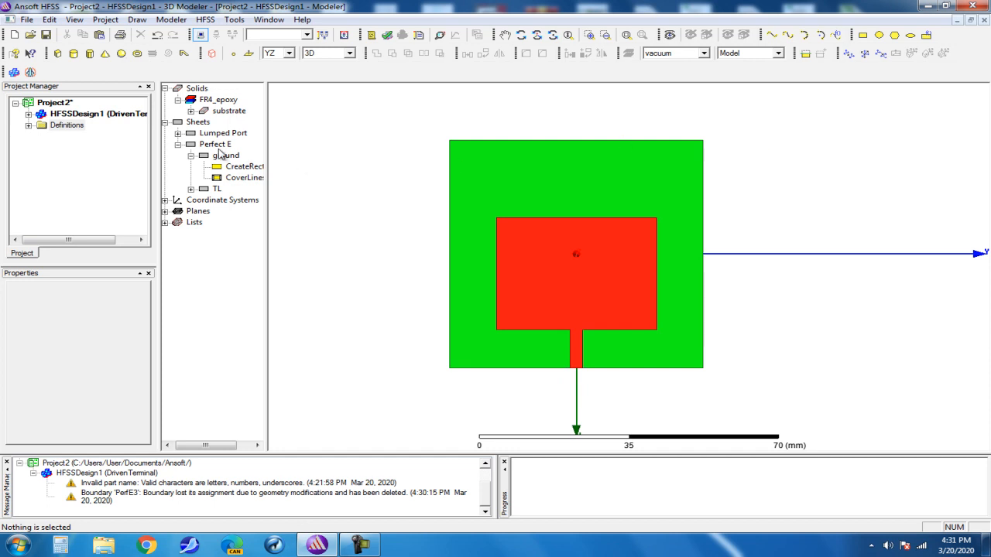
left_click(57, 54)
left_click(342, 129)
key("Escape")
Step: Draw a vacuum box with a base about 50 by 15 mm on the XY plane beside the substrate
left_click(291, 54)
left_click(279, 64)
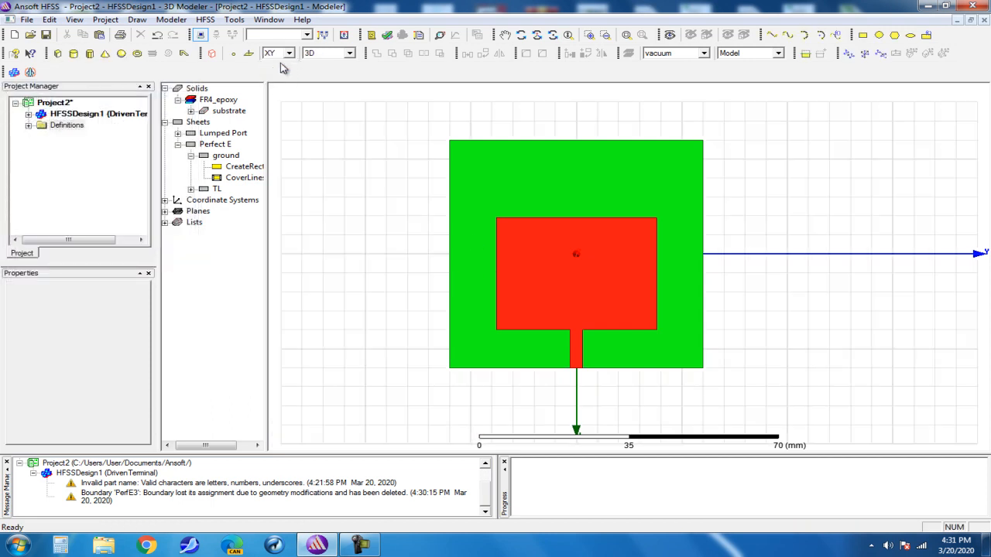
left_click(57, 53)
left_click(365, 123)
left_click(429, 310)
left_click(373, 278)
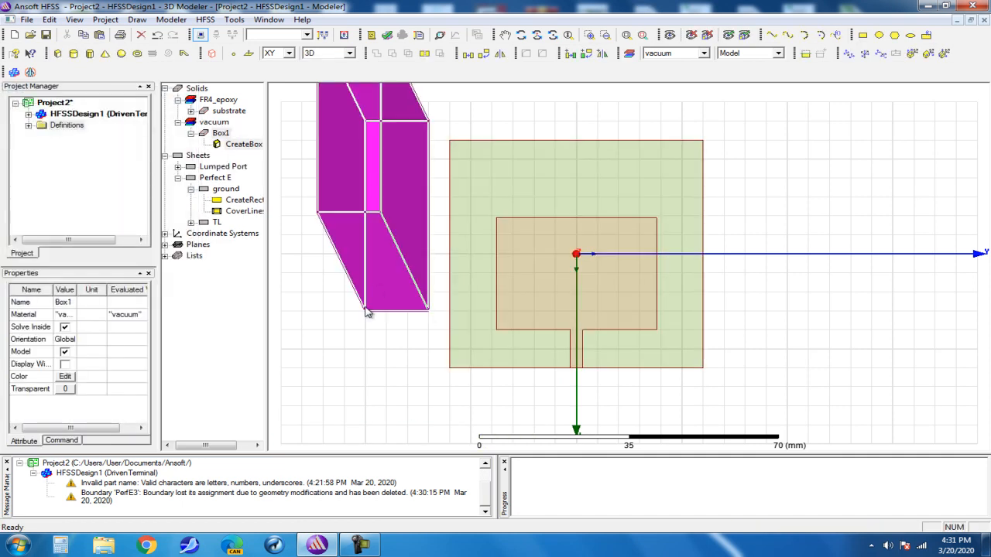
Step: Rename the new vacuum box as rad_box and set its transparency to 0.94
double_click(220, 134)
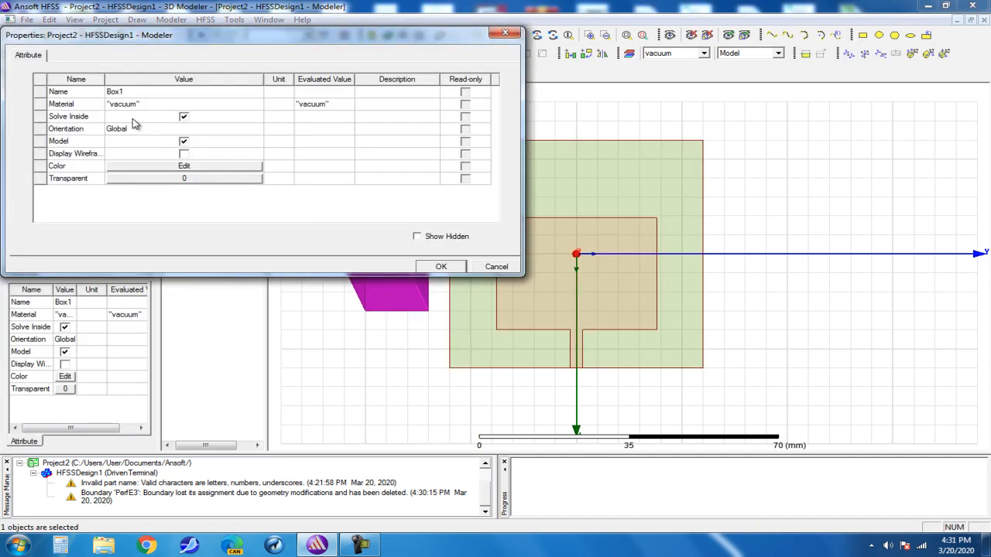
left_click(131, 93)
type("rad_box")
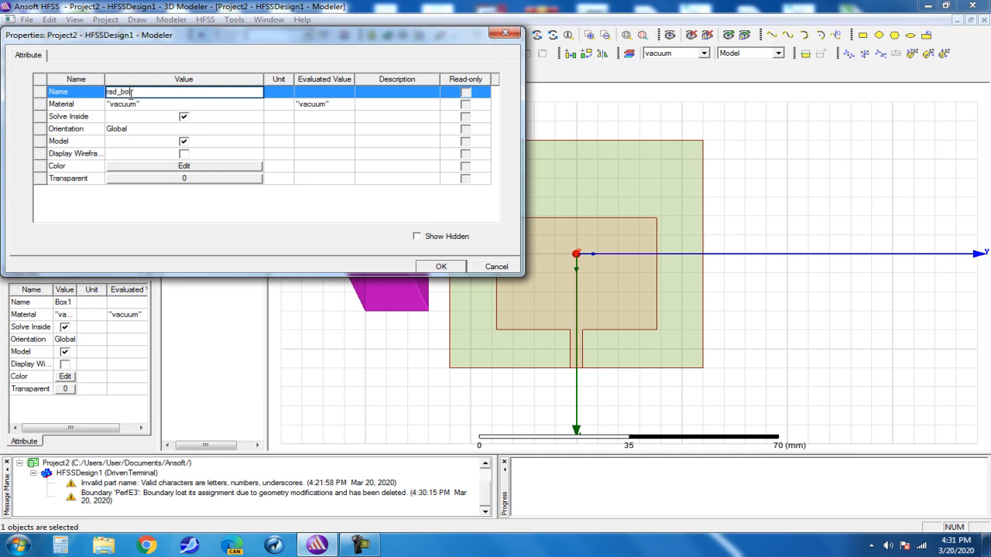
left_click(203, 189)
left_click(204, 178)
left_click(201, 180)
left_click_drag(185, 147, 302, 156)
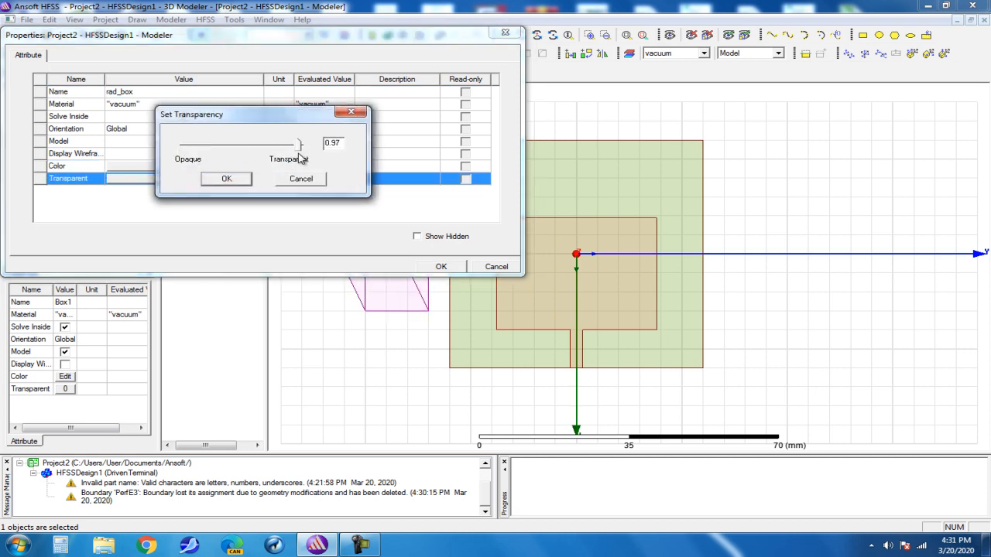
left_click(229, 179)
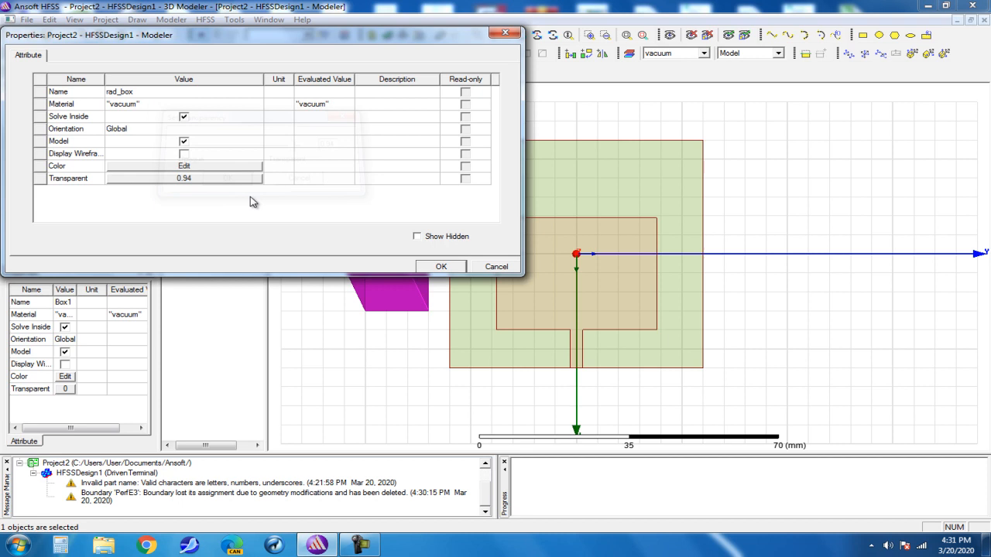
left_click(436, 267)
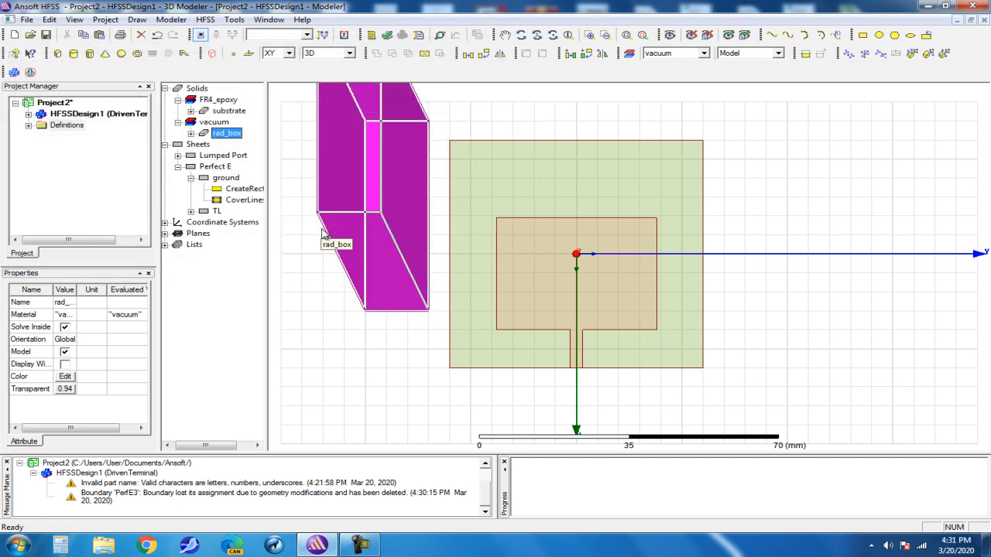
Step: Enter box/2, box/2, box/2 as the position of rad_box
left_click(191, 133)
double_click(232, 144)
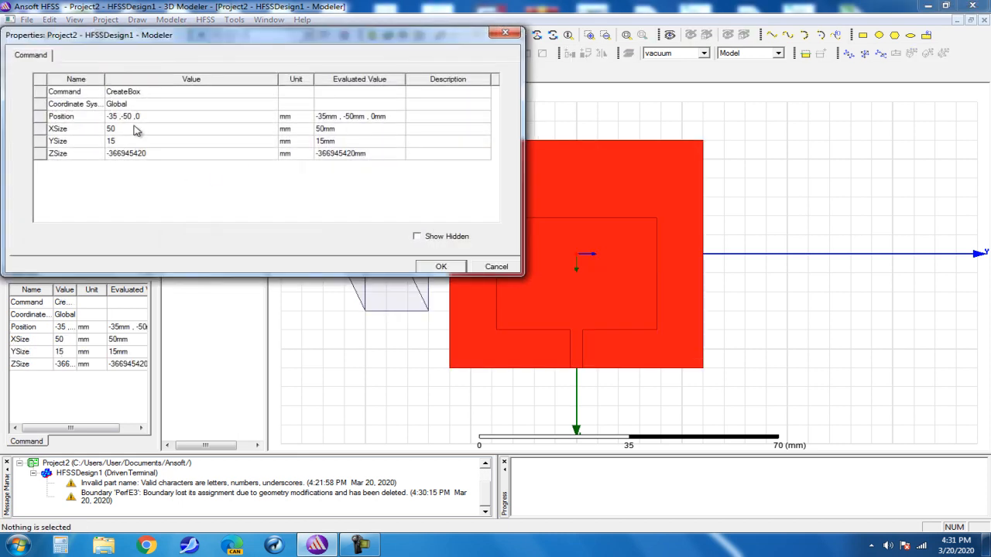
left_click(142, 117)
type("abox")
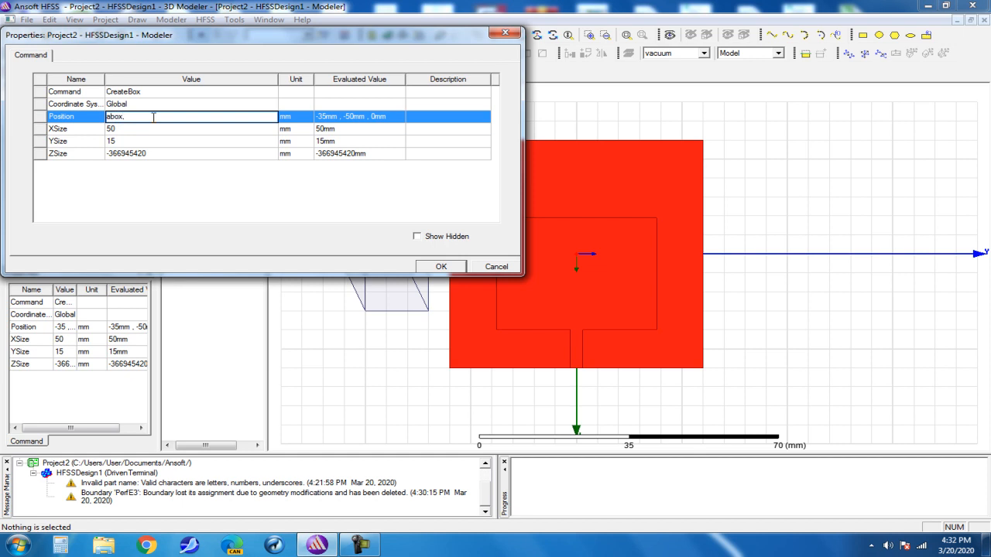
type(",a")
key("BackSpace")
key("BackSpace")
key("BackSpace")
key("BackSpace")
key("BackSpace")
key("BackSpace")
type("box")
type("/2.bo")
type("x")
type("/2")
type(",box")
type("/2")
Step: Define the local variable box with the value wsub/2+35mm
key("Return")
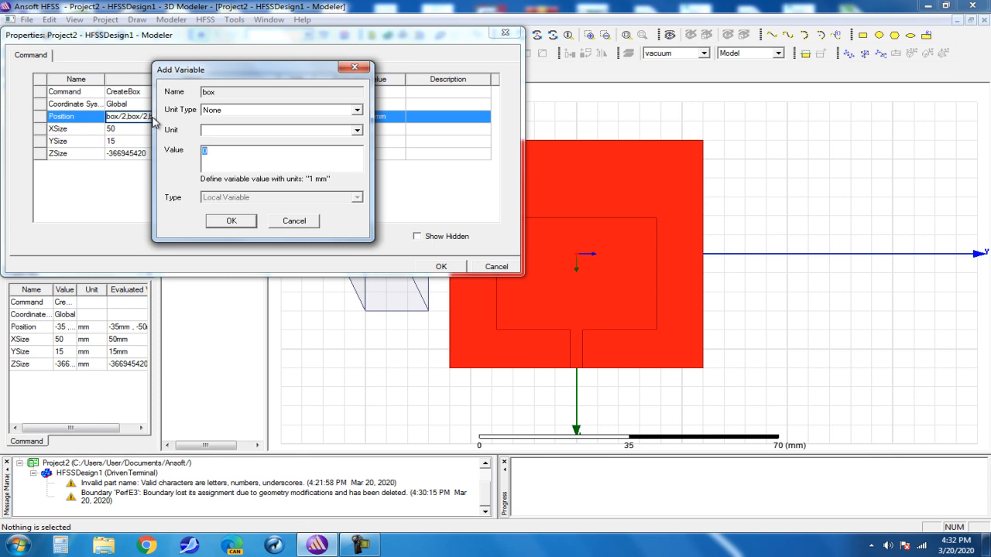
type("wsub/2+35mm")
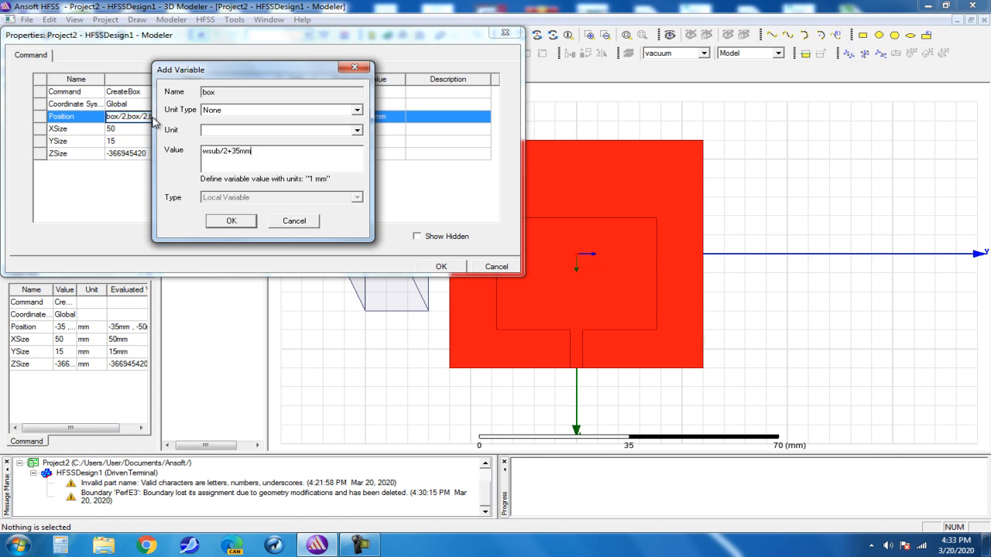
left_click(226, 222)
Step: Set the X, Y and Z sizes of rad_box to -box each and apply its dimensions
left_click(151, 127)
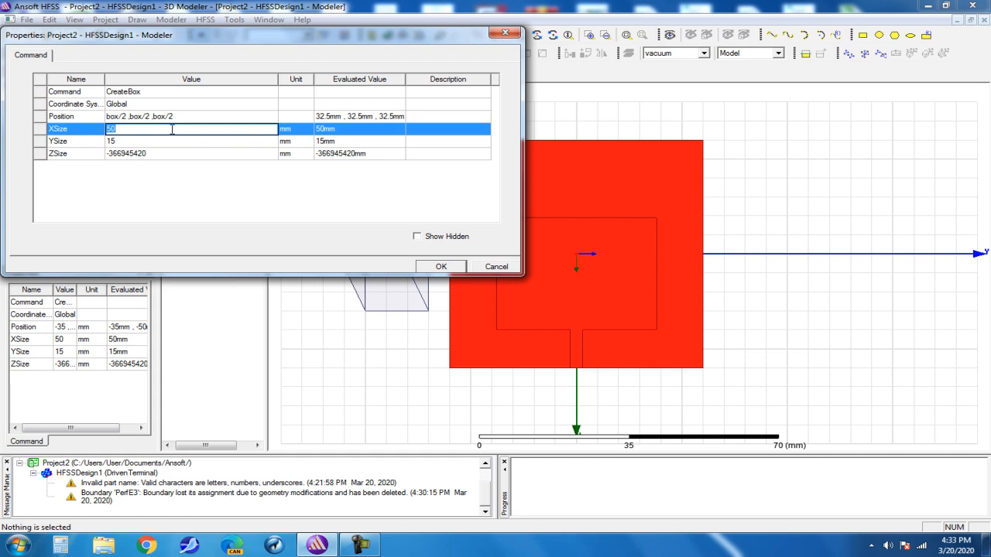
key("BackSpace")
type("-box")
key("Tab")
type("-box")
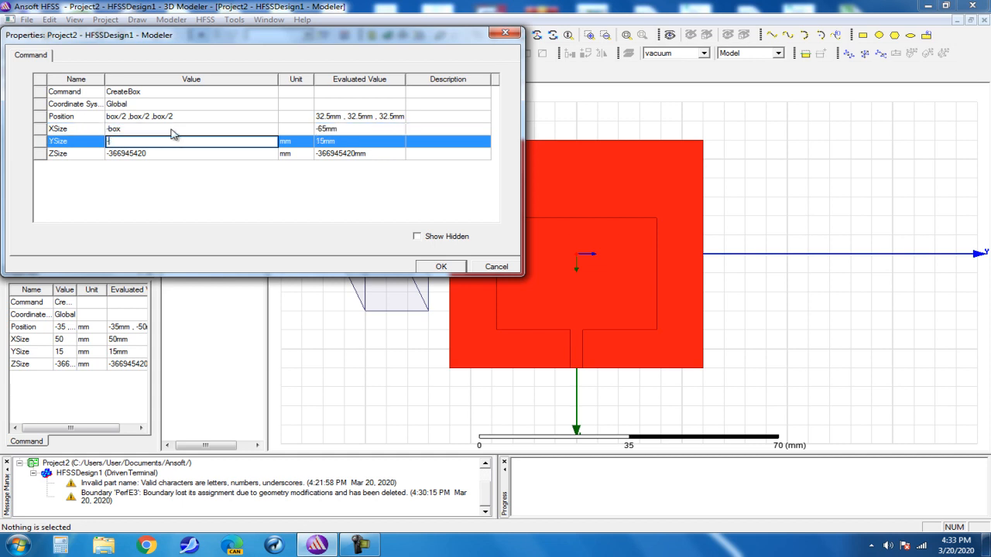
key("Tab")
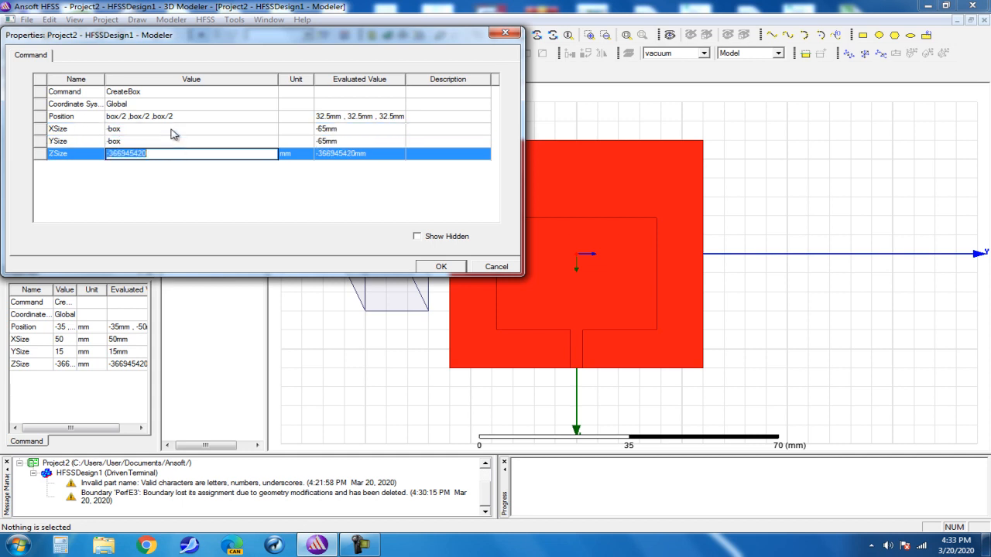
type("-box")
key("Up")
key("Up")
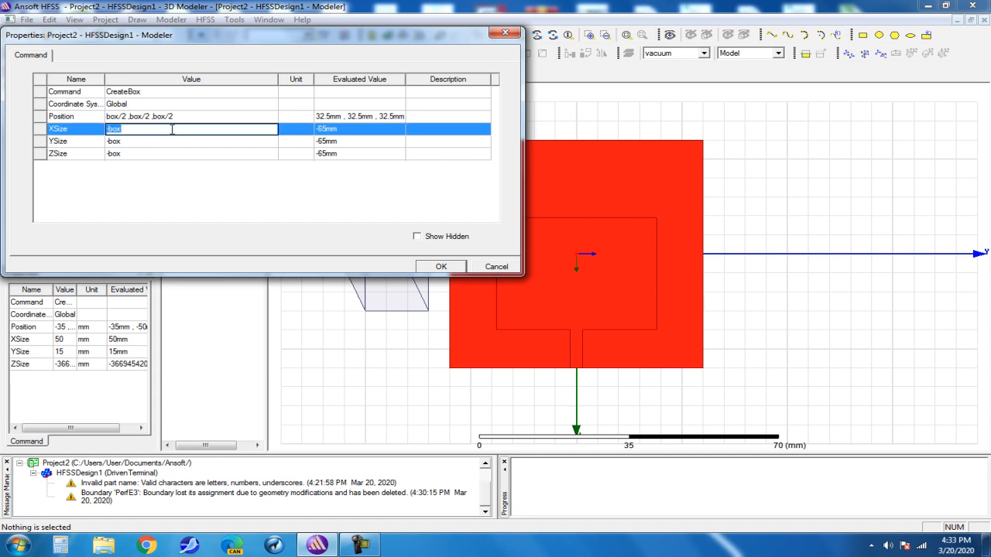
key("Up")
left_click(440, 266)
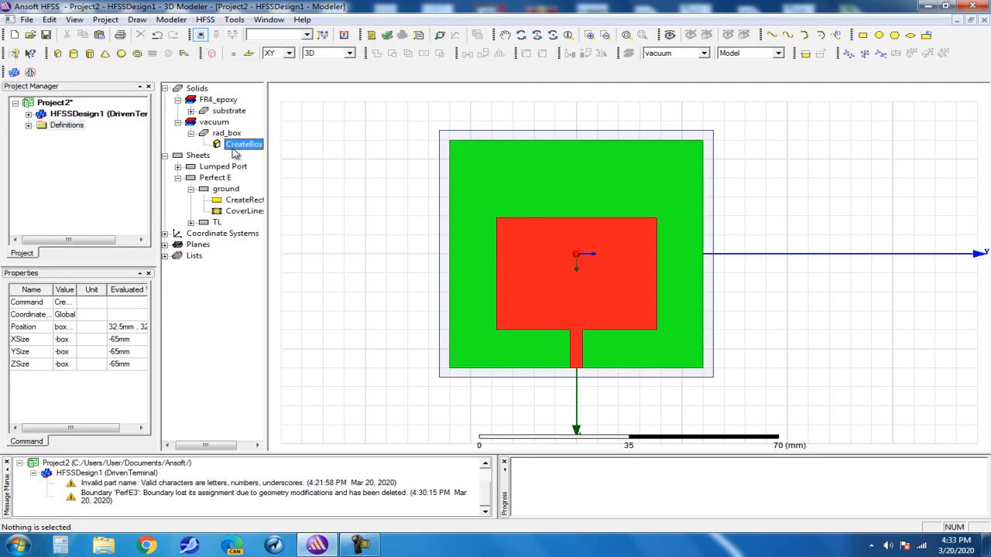
Step: Review the design's local variables and the position and size expressions of rad_box
left_click(205, 19)
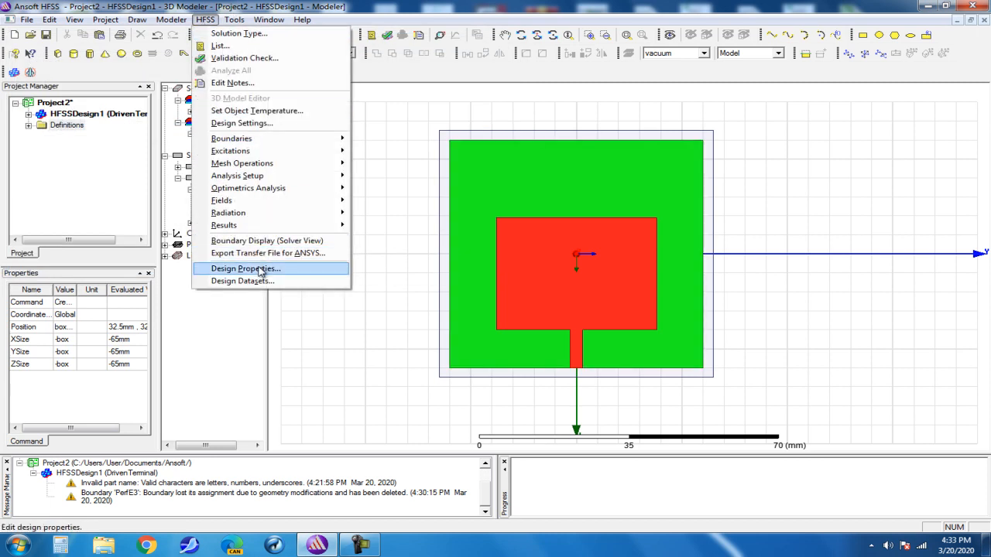
left_click(247, 327)
left_click_drag(207, 272, 211, 376)
left_click_drag(148, 100, 166, 110)
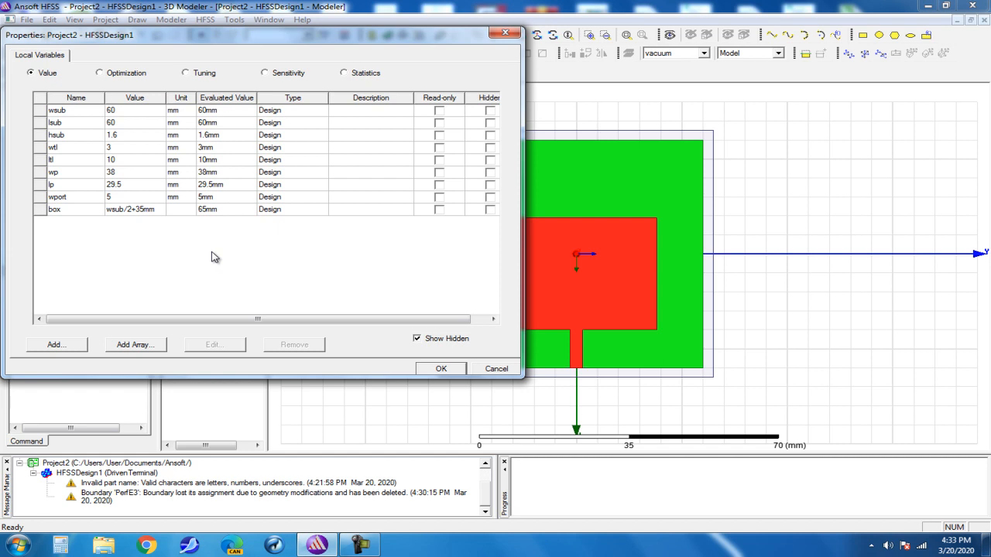
left_click(443, 369)
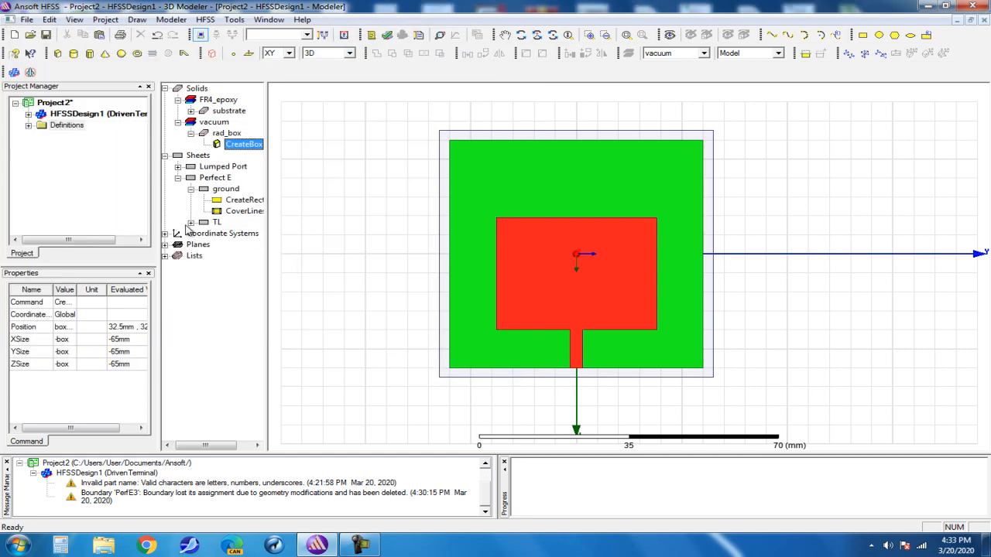
left_click(228, 133)
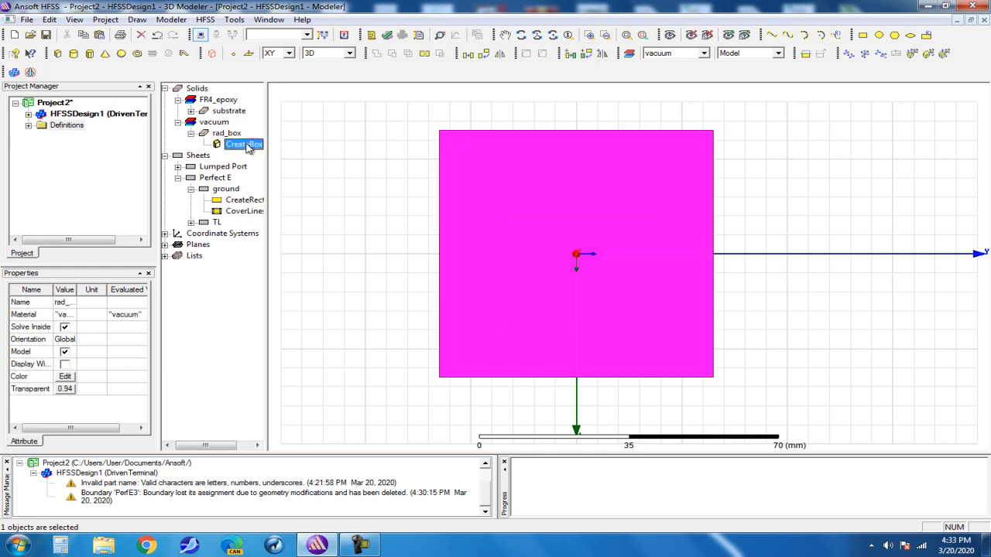
left_click(246, 145)
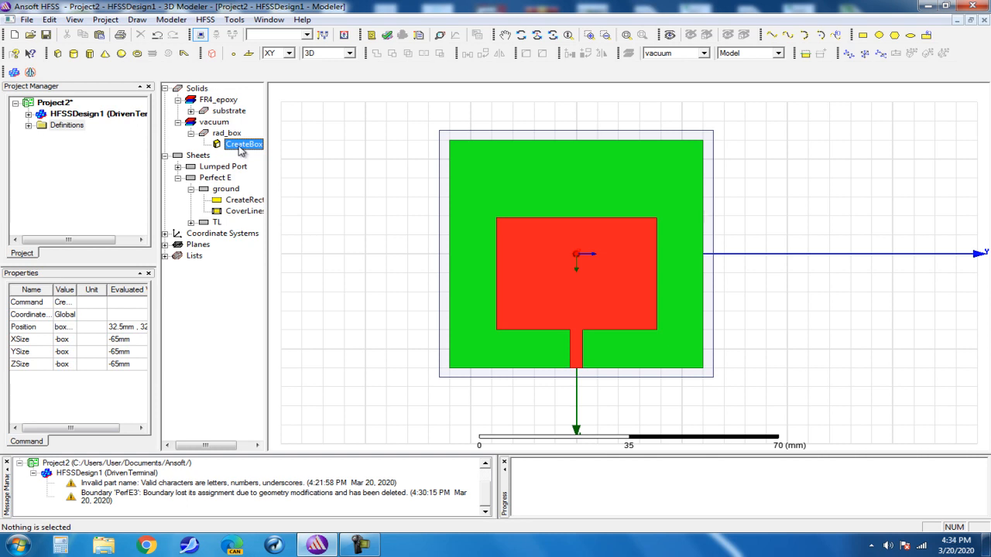
double_click(241, 147)
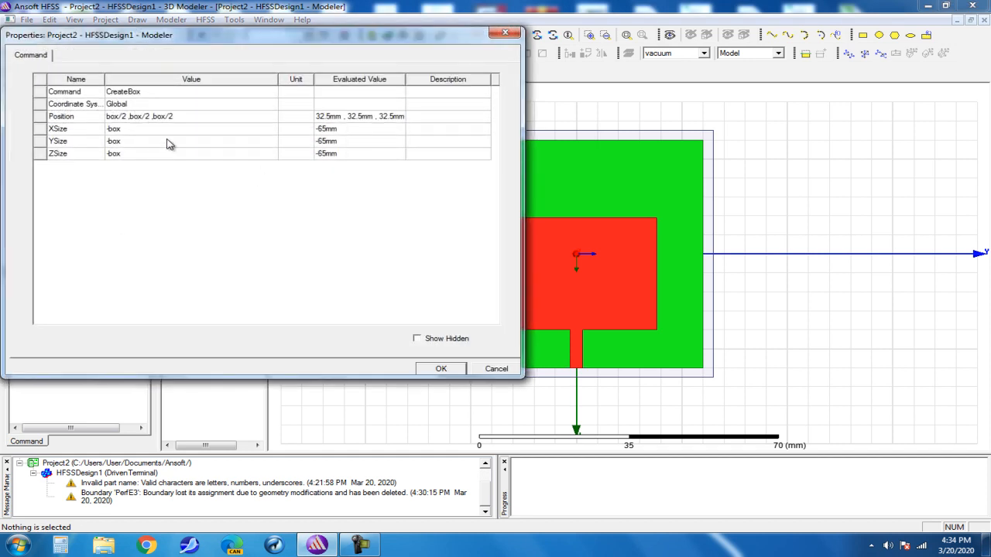
left_click(504, 33)
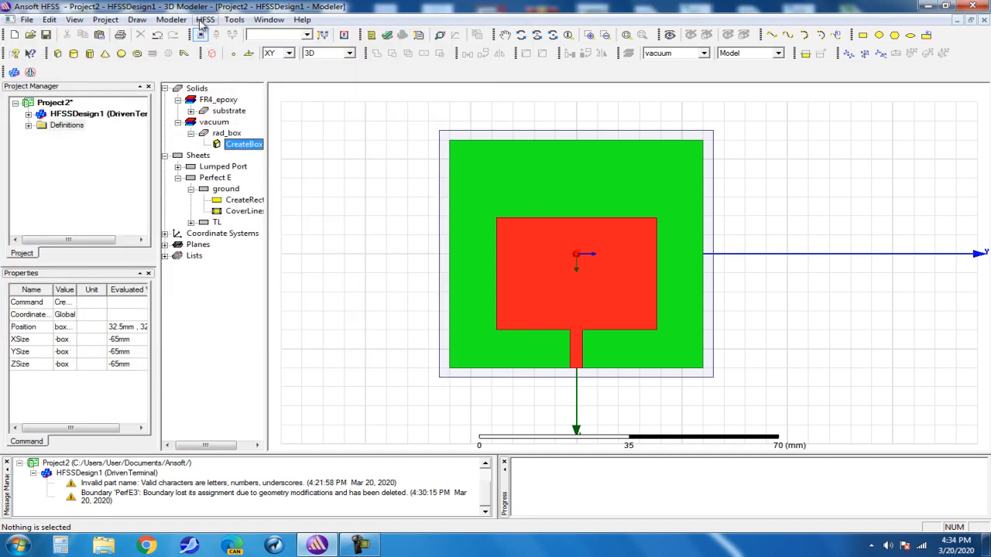
Step: Set the local variable box to 95 mm and check the resulting position and size of rad_box
left_click(205, 19)
left_click(258, 268)
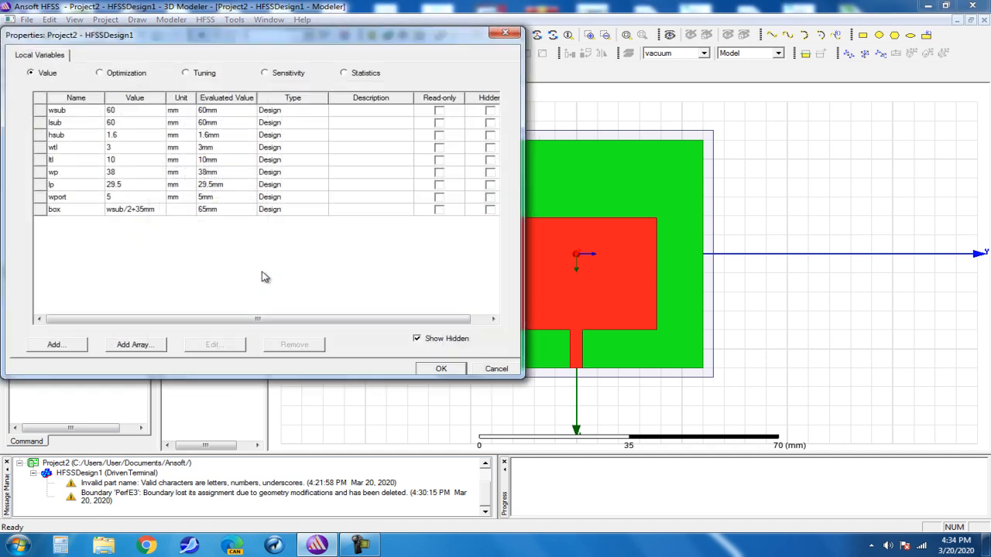
left_click(144, 210)
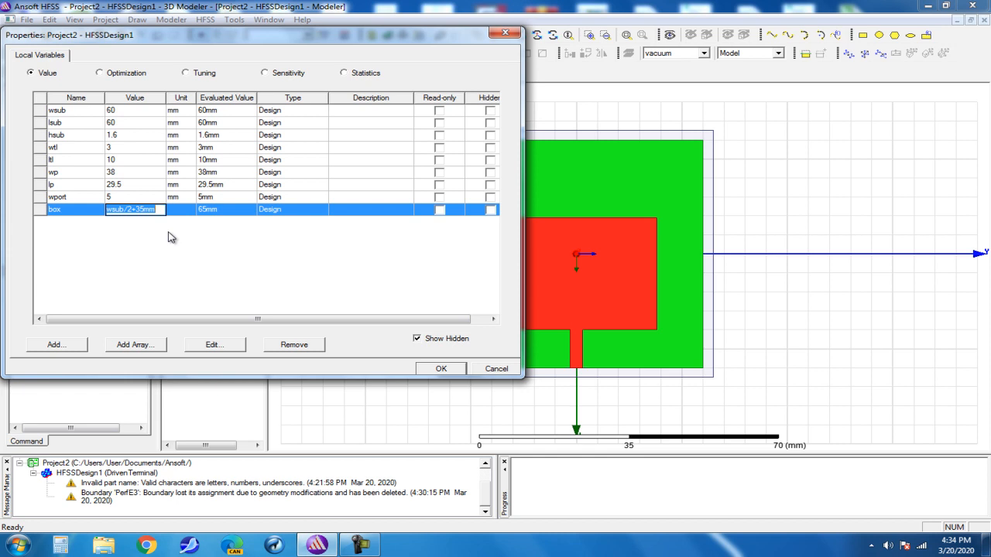
type("95mm")
left_click(430, 368)
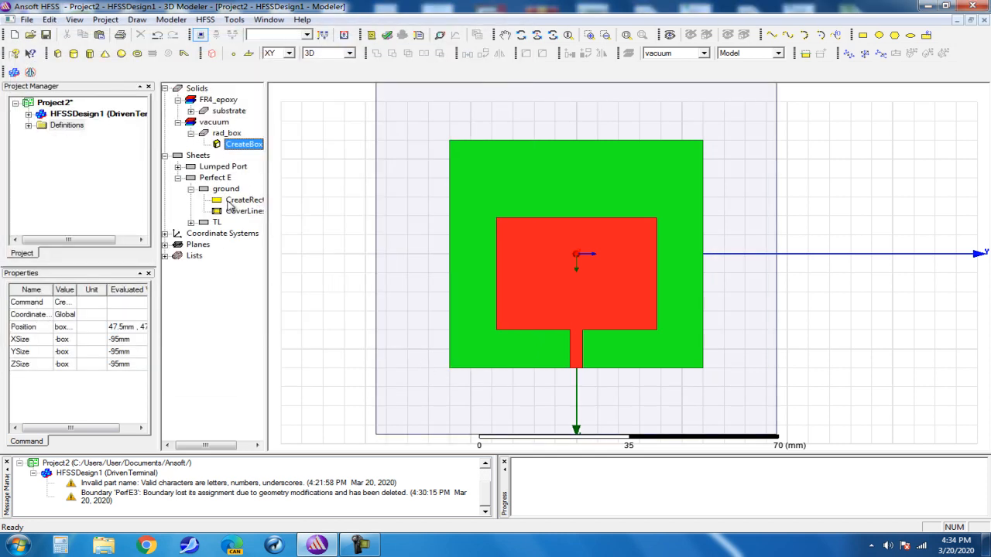
double_click(237, 145)
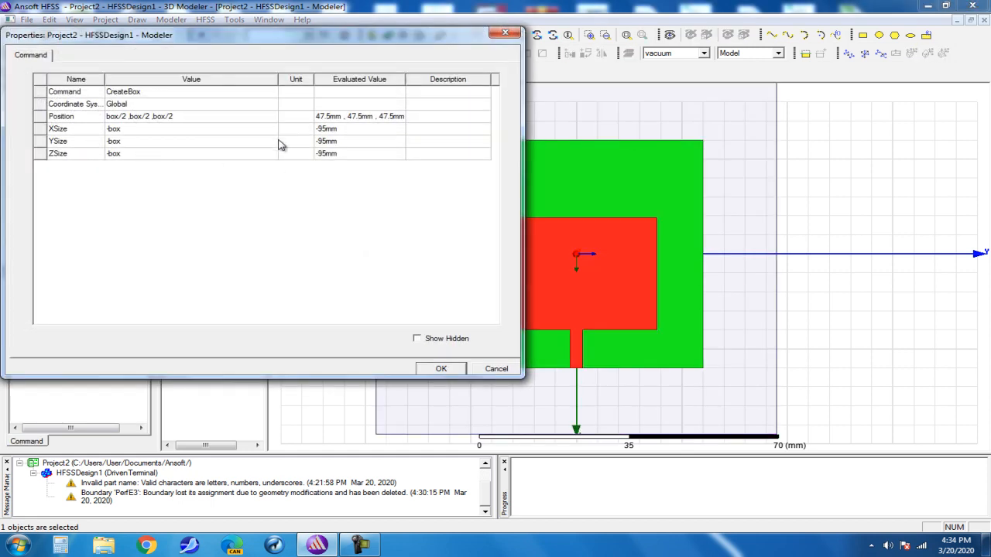
left_click(503, 35)
Step: Set the local variable box to 110 mm in the design properties
left_click(290, 269)
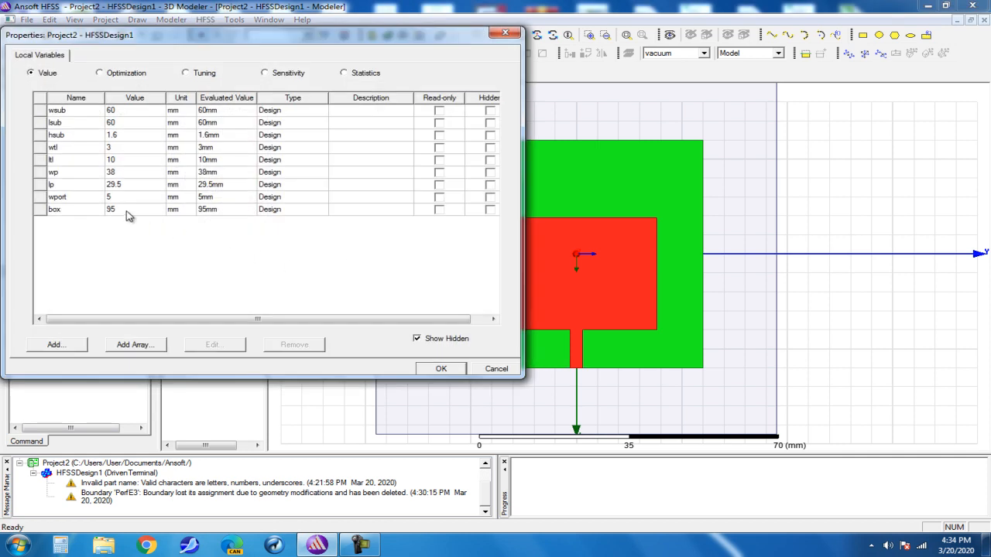
double_click(127, 212)
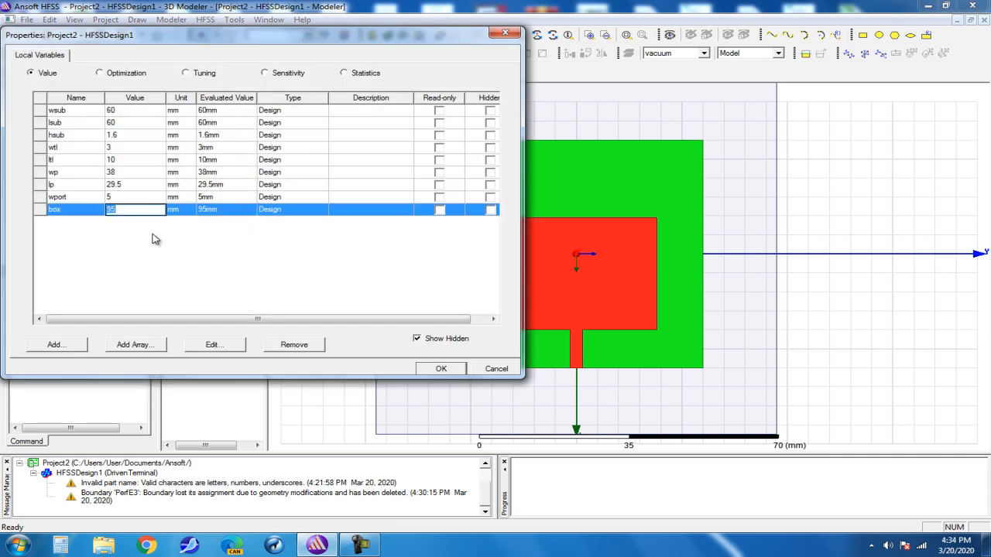
left_click(440, 369)
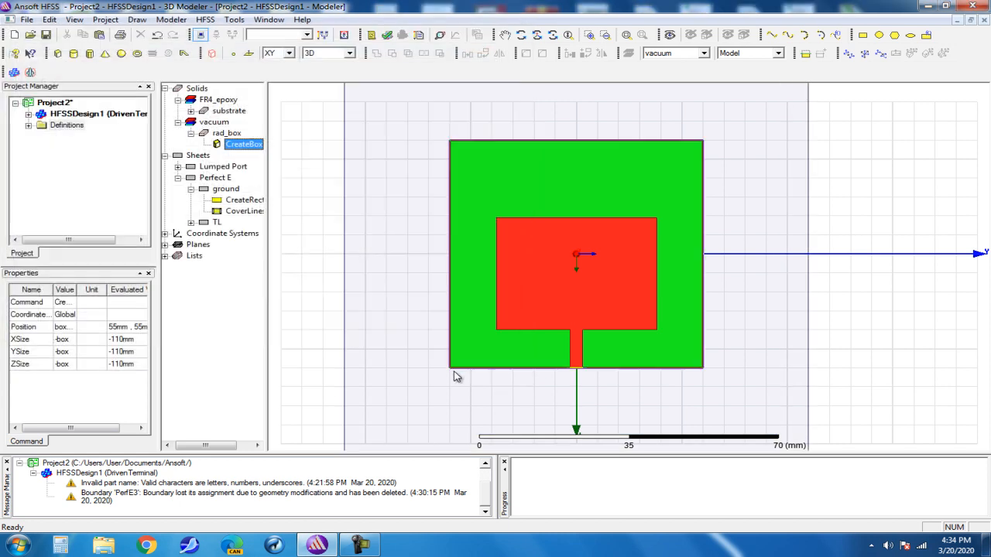
Step: Switch to face selection and select the three faces of rad_box that face an angled 3D view
left_click(521, 35)
left_click_drag(524, 219, 672, 173)
scroll(648, 227, "down", 1)
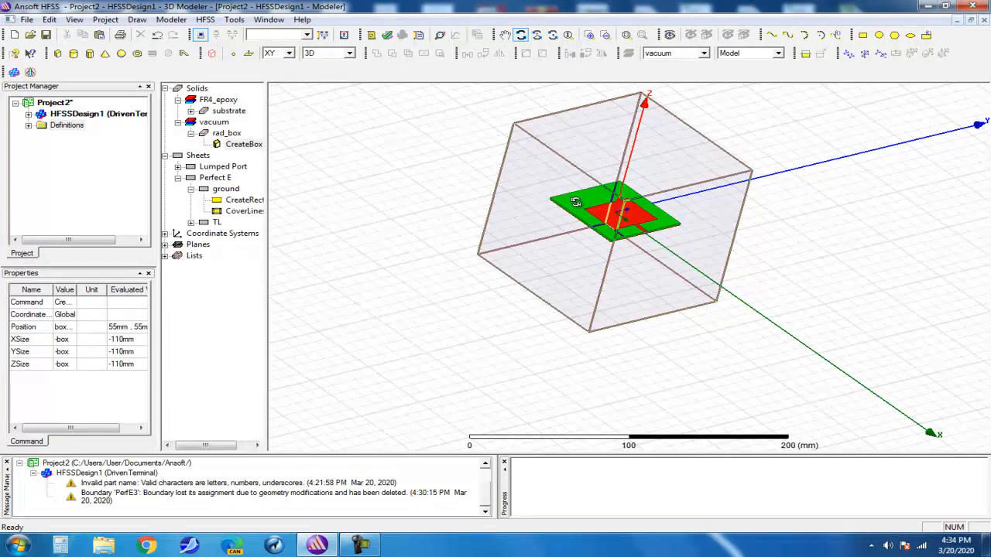
left_click(520, 35)
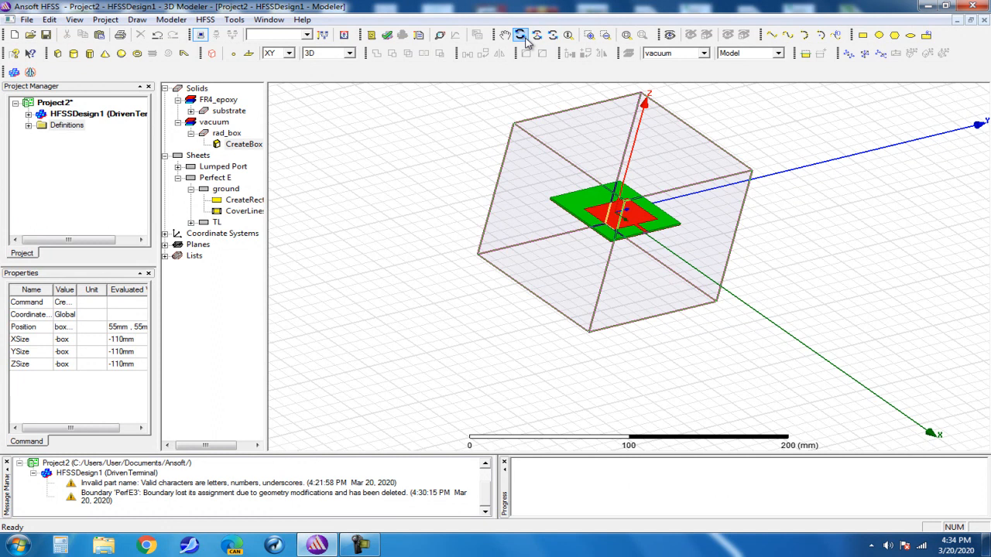
right_click(389, 126)
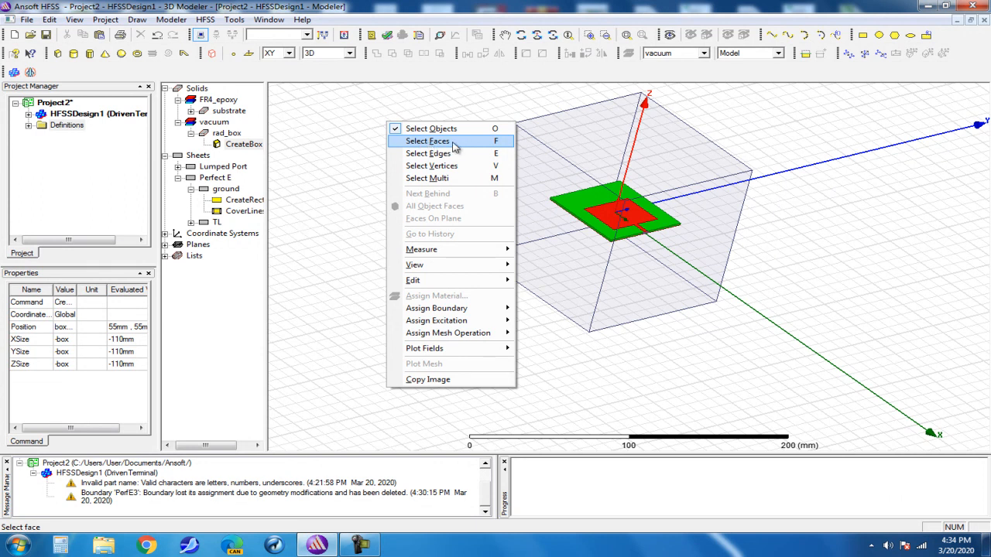
left_click(443, 147)
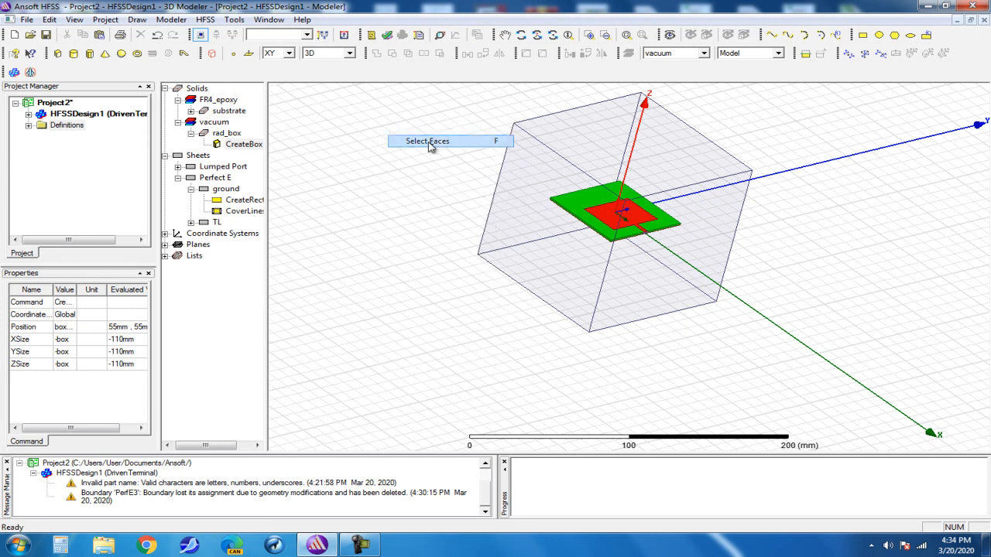
left_click(586, 144)
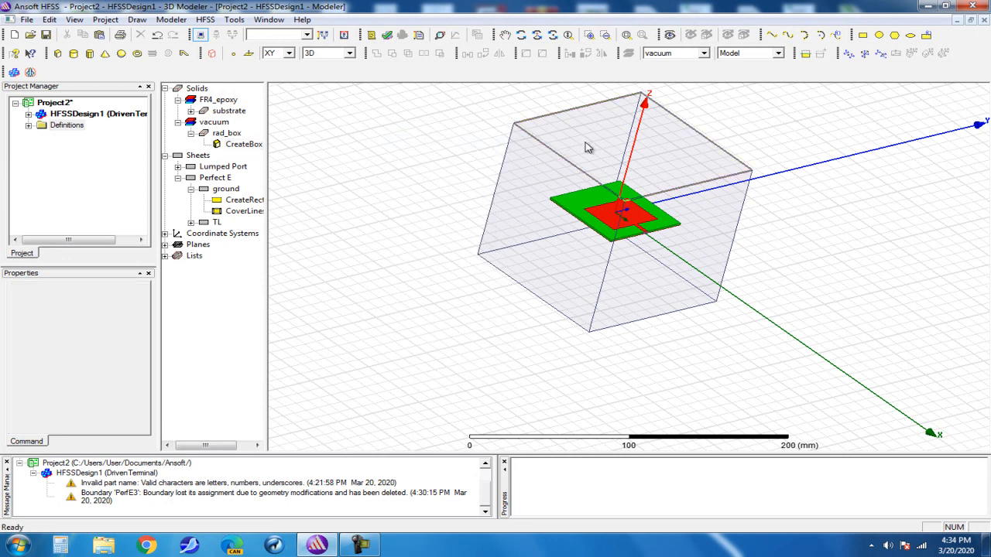
left_click(565, 179, "ctrl")
left_click(689, 226, "ctrl")
Step: Add the three remaining faces of rad_box to the selection so all six faces are selected
left_click(520, 36)
left_click_drag(662, 204, 515, 203)
left_click(521, 39)
left_click(655, 178, "ctrl")
left_click(522, 37)
left_click_drag(646, 116, 634, 193)
left_click(520, 36)
left_click(627, 127, "ctrl")
left_click(521, 36)
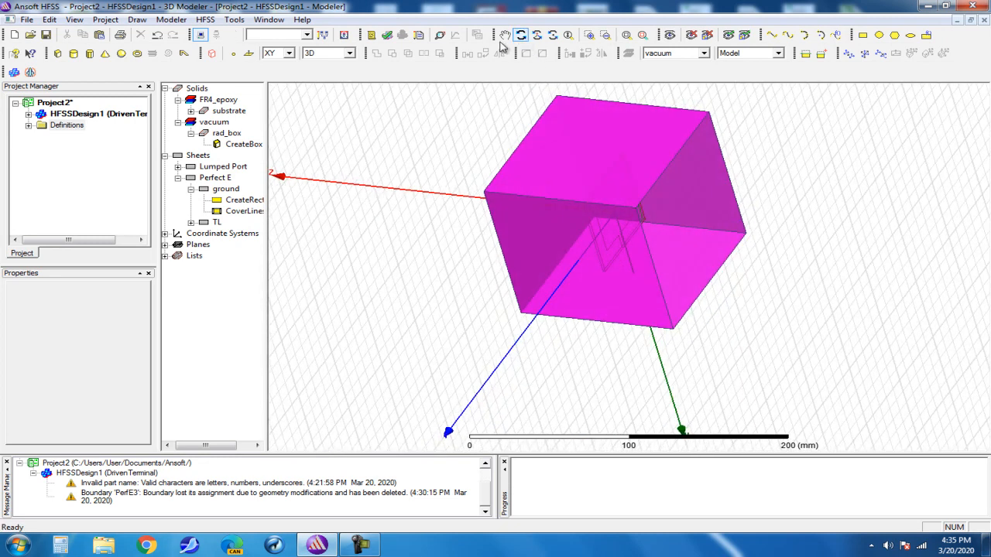
left_click(520, 35)
left_click(708, 221, "ctrl")
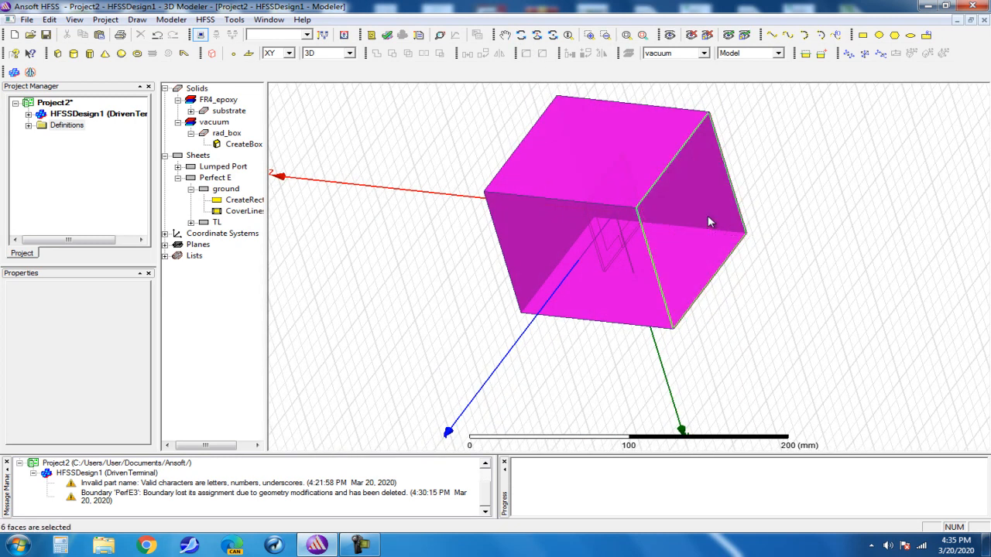
Step: Assign a Radiating Only radiation boundary to the six selected faces of rad_box
right_click(707, 221)
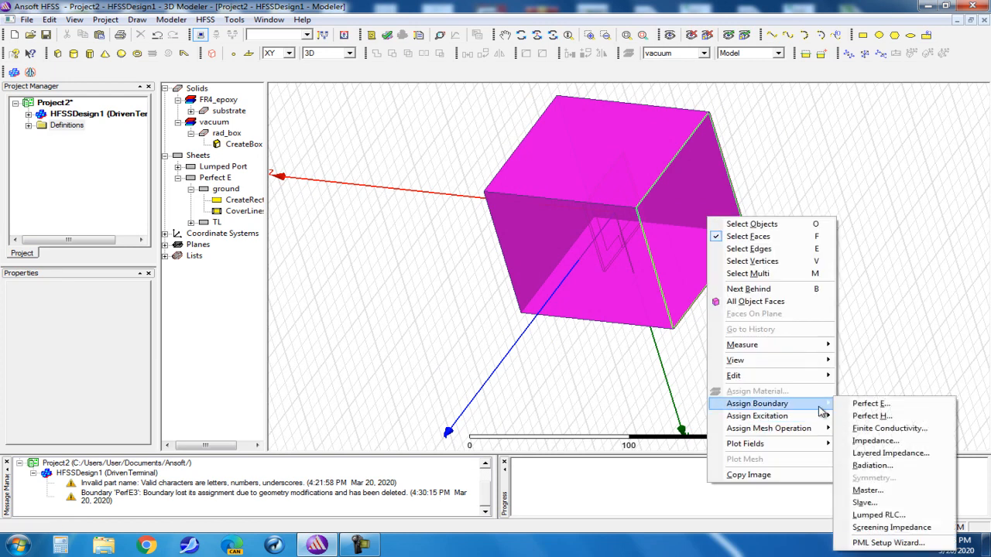
mouse_move(822, 408)
left_click(870, 465)
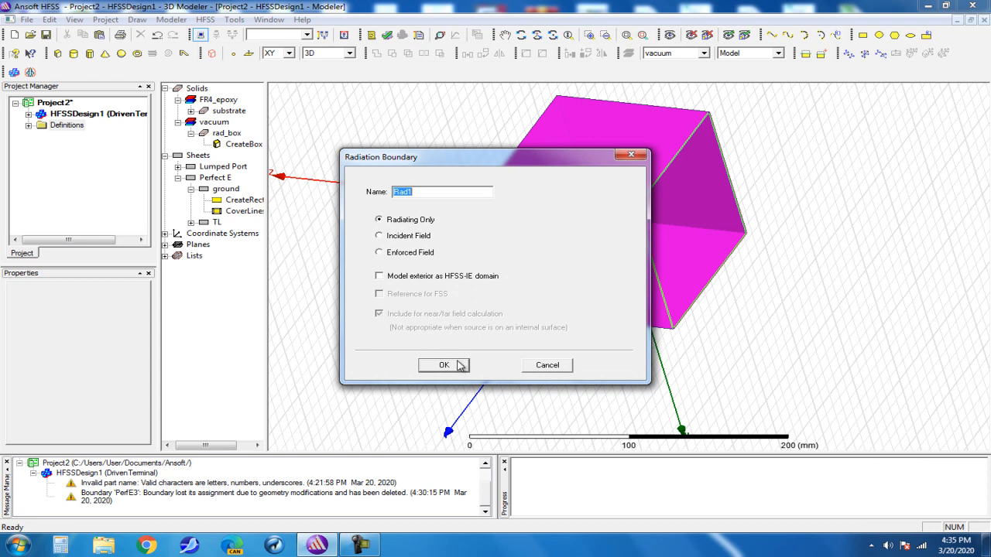
left_click(444, 365)
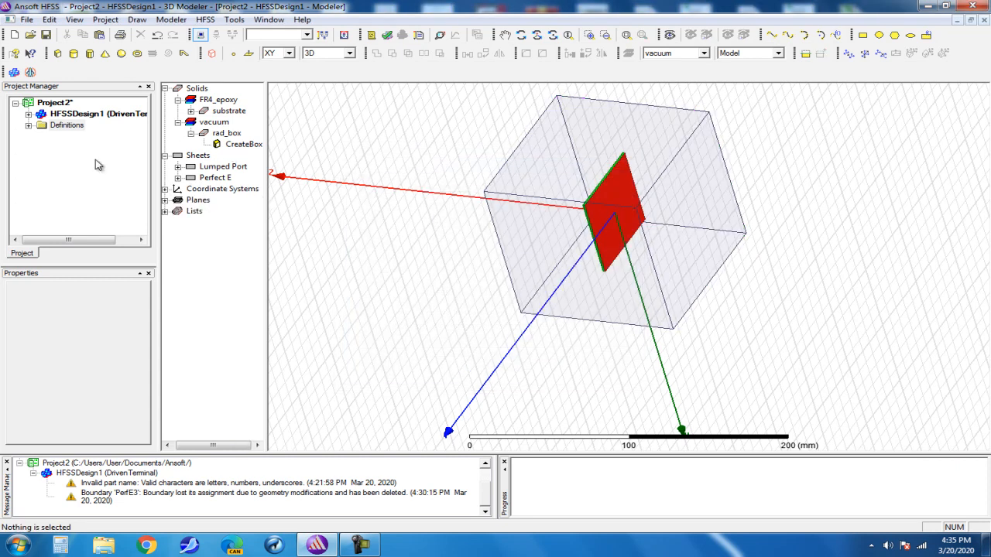
Step: From a top view, examine where the PerfE1, PerfE2 and Rad1 boundaries lie on the model
left_click(521, 34)
key("t")
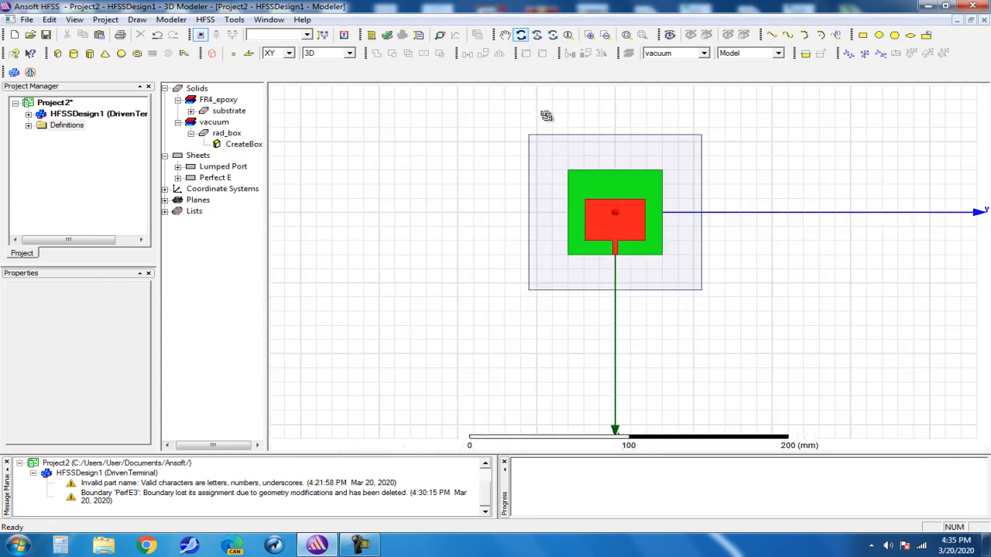
left_click(28, 114)
scroll(140, 145, "down", 2)
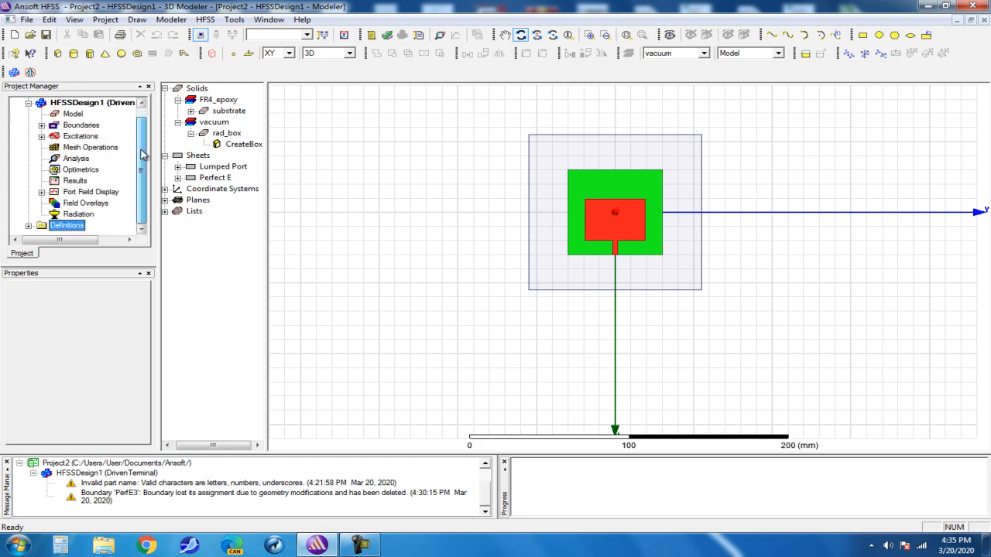
left_click(41, 124)
left_click(85, 137)
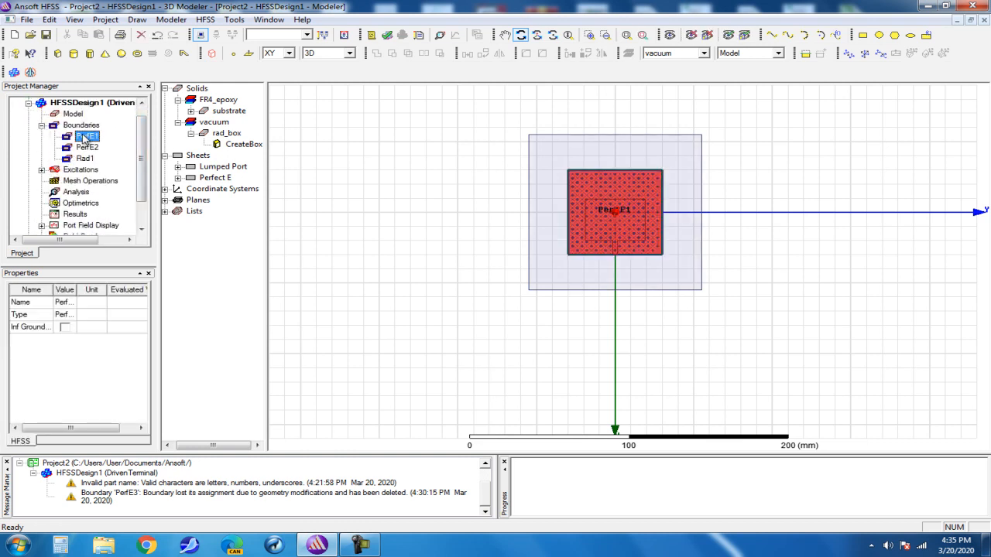
left_click(86, 147)
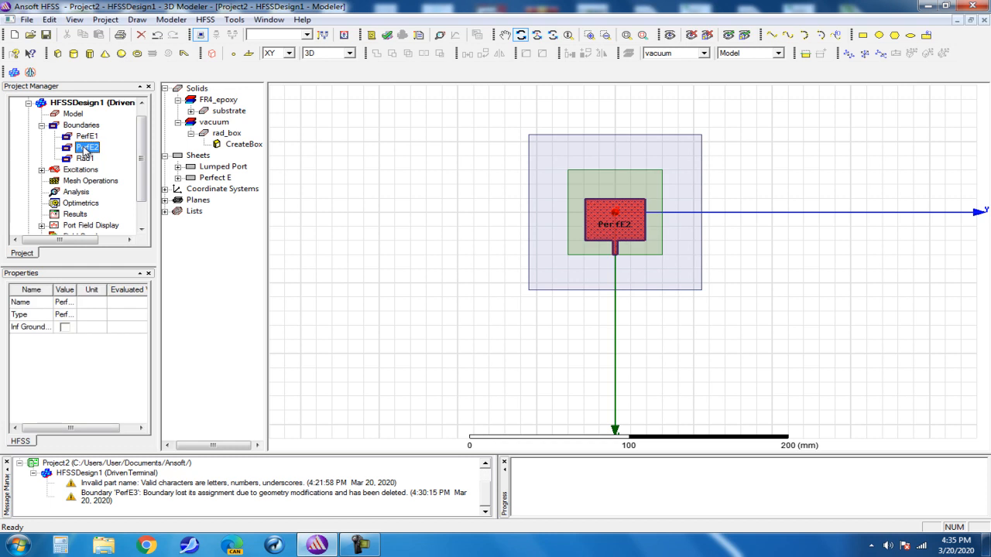
left_click(83, 158)
left_click_drag(525, 271, 552, 280)
double_click(575, 115, "alt")
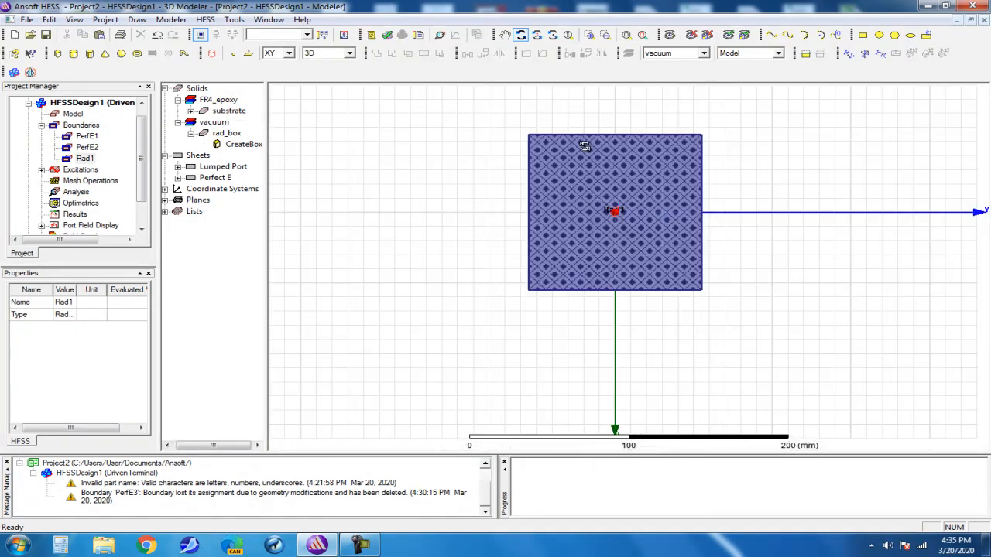
scroll(604, 214, "up", 2)
left_click_drag(621, 221, 630, 168)
double_click(630, 168, "alt")
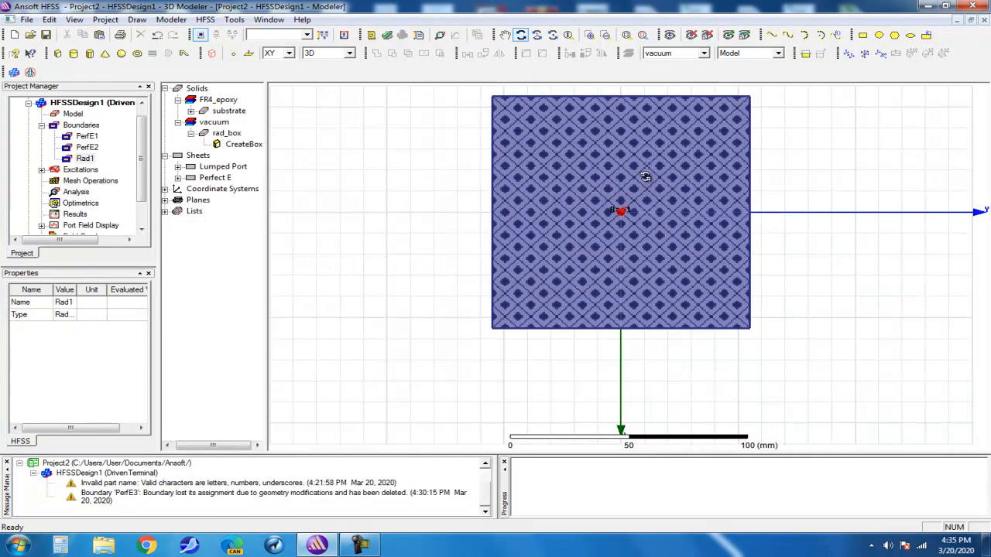
Step: Add a solution setup to the analysis with a solution frequency of 2.4 GHz
left_click_drag(139, 171, 141, 199)
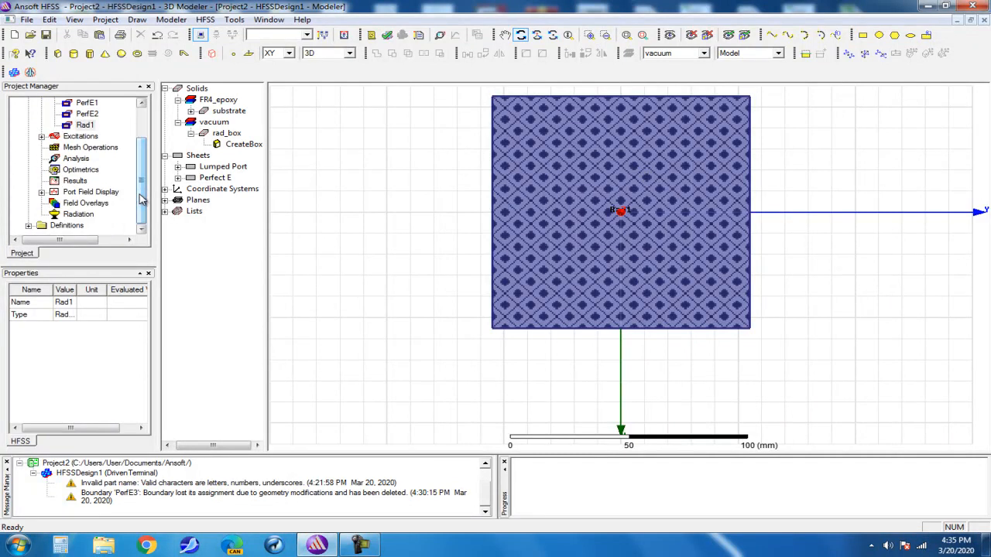
left_click(71, 159)
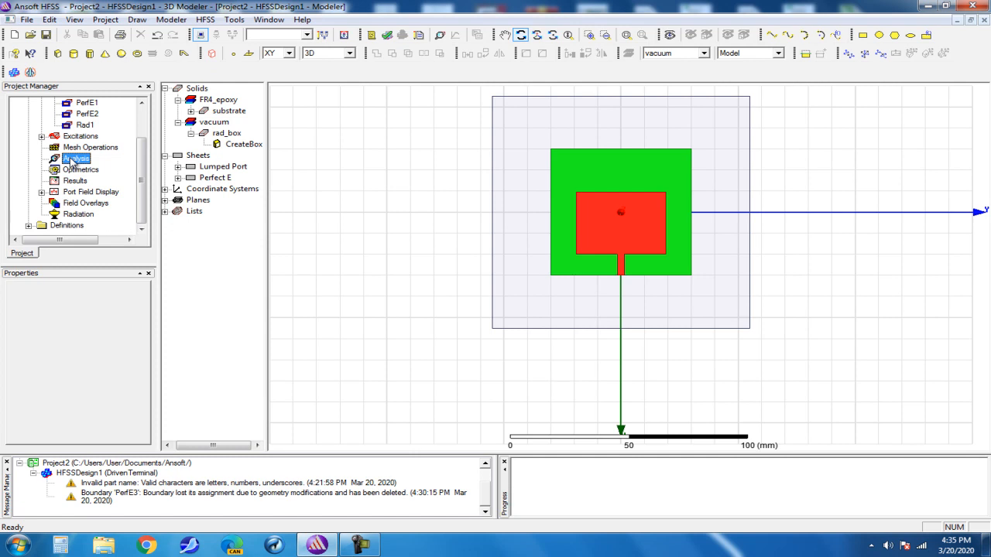
right_click(71, 161)
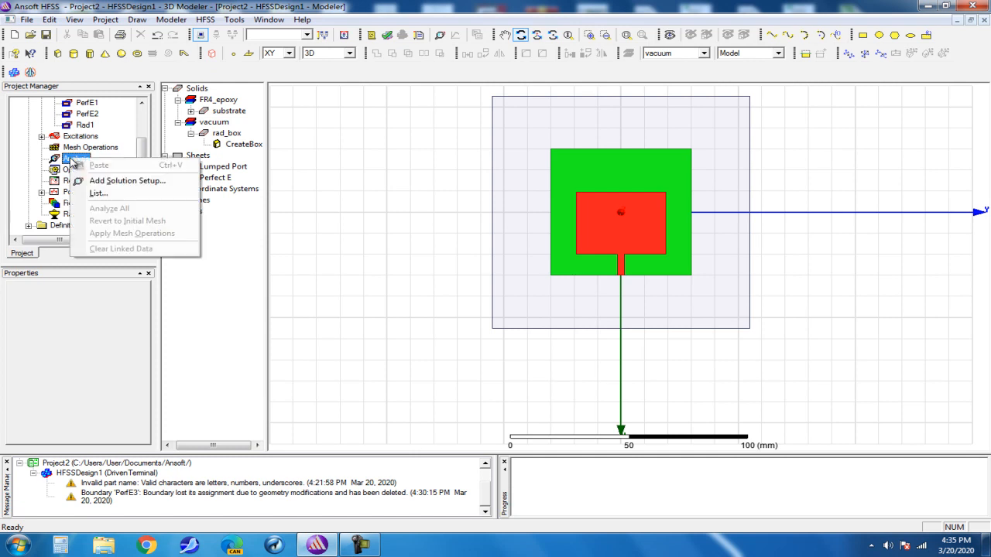
left_click(99, 180)
double_click(443, 193)
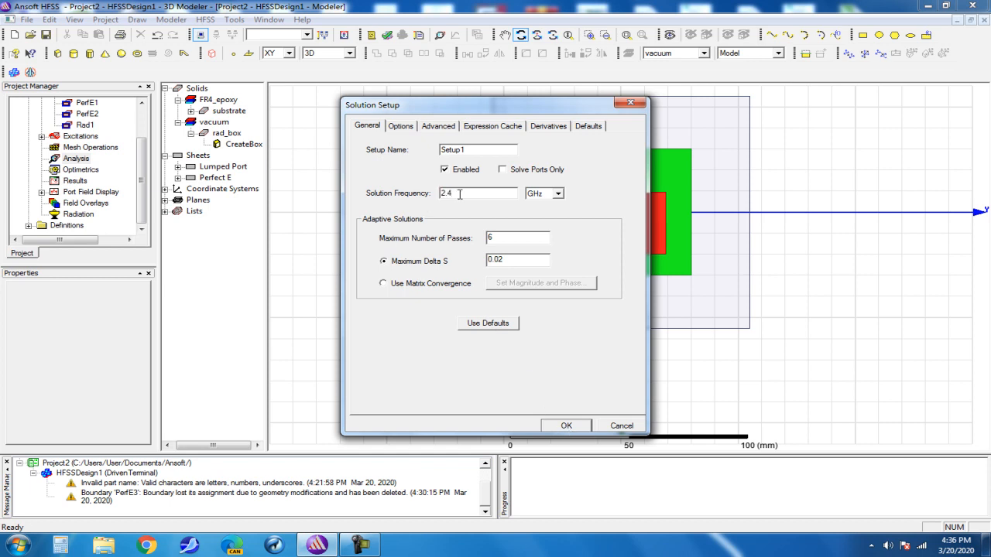
left_click_drag(505, 107, 421, 107)
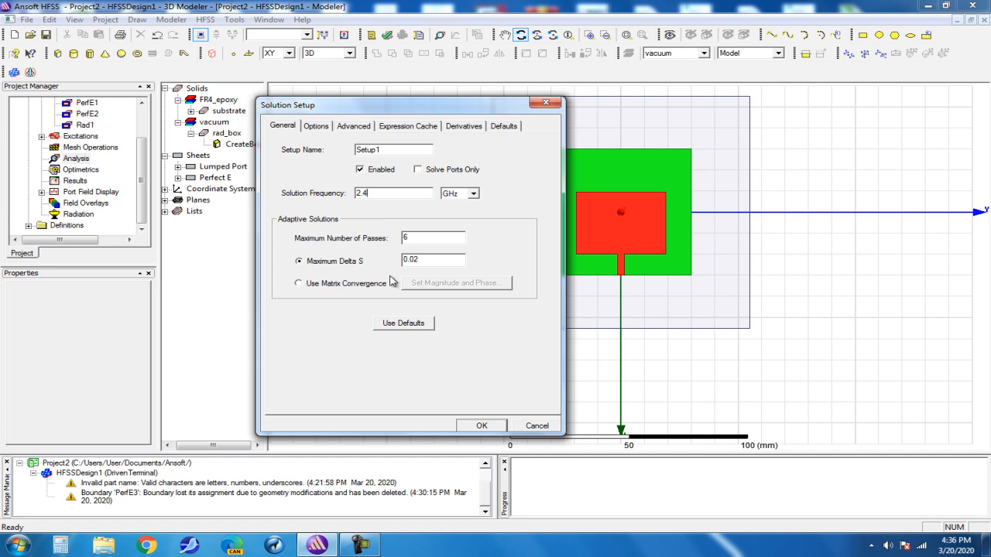
left_click(478, 426)
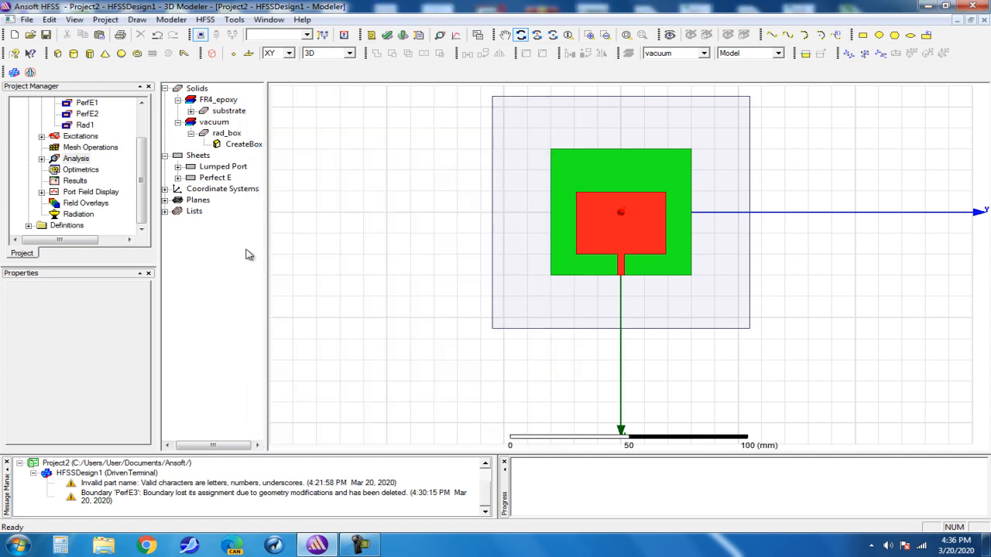
Step: Add a frequency sweep to Setup1 and set its sweep type to Fast
left_click(41, 159)
left_click(83, 170)
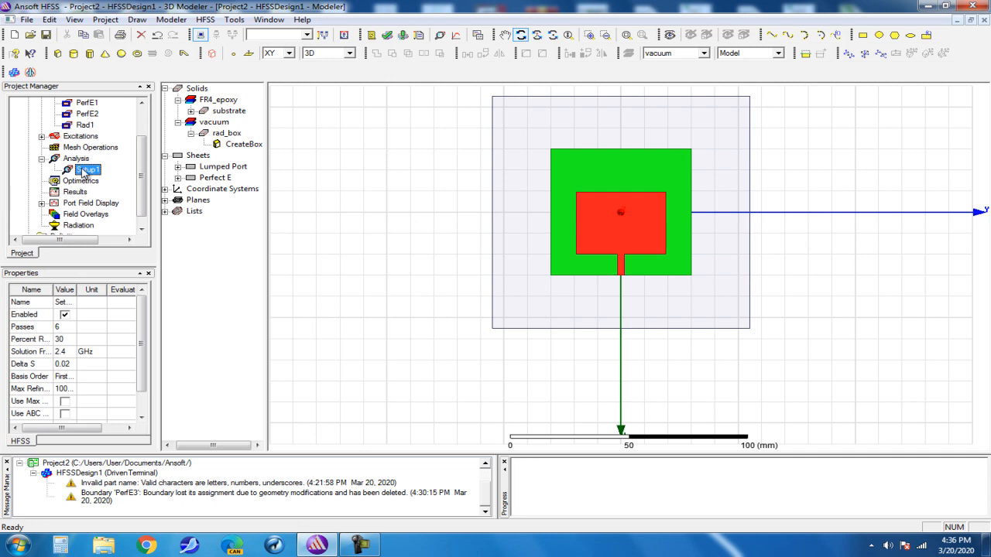
right_click(83, 172)
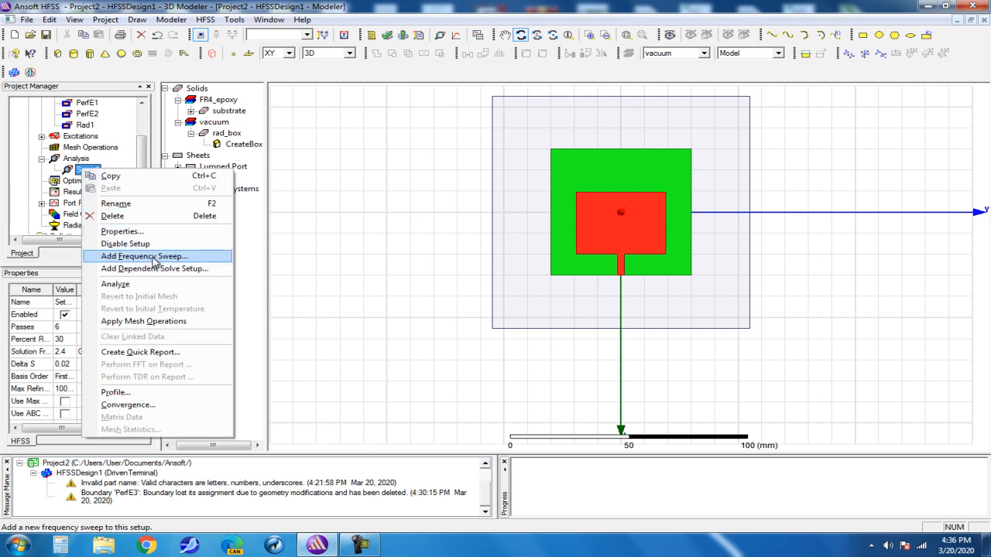
left_click(158, 258)
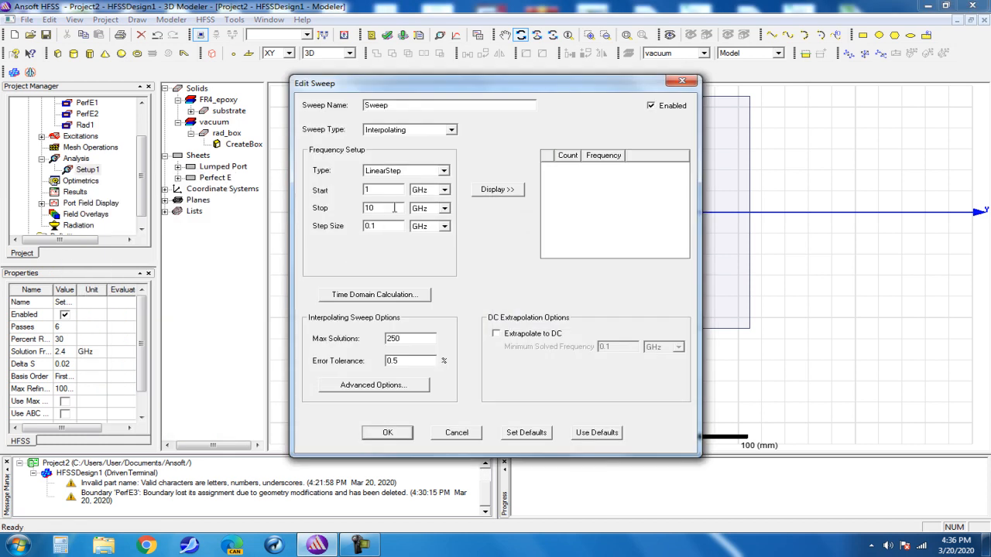
left_click(451, 130)
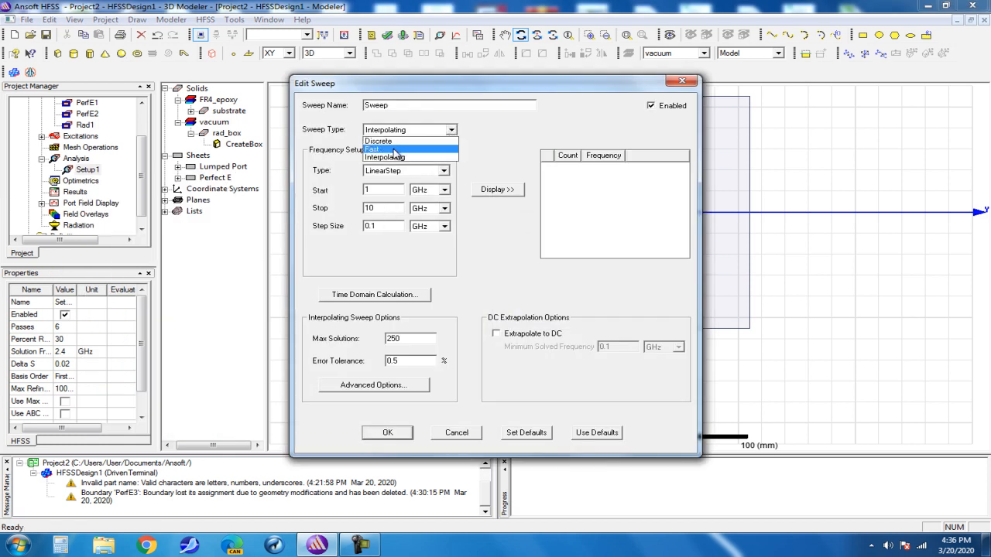
left_click(396, 150)
left_click(314, 252)
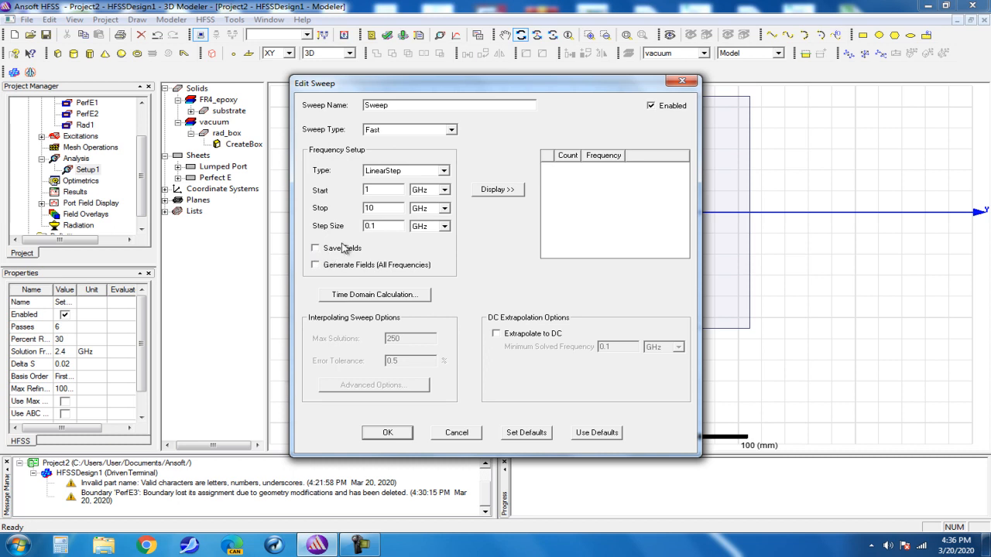
Step: Define the sweep as LinearStep from 1 GHz to 8 GHz with a 0.1 GHz step size and accept it
left_click(444, 172)
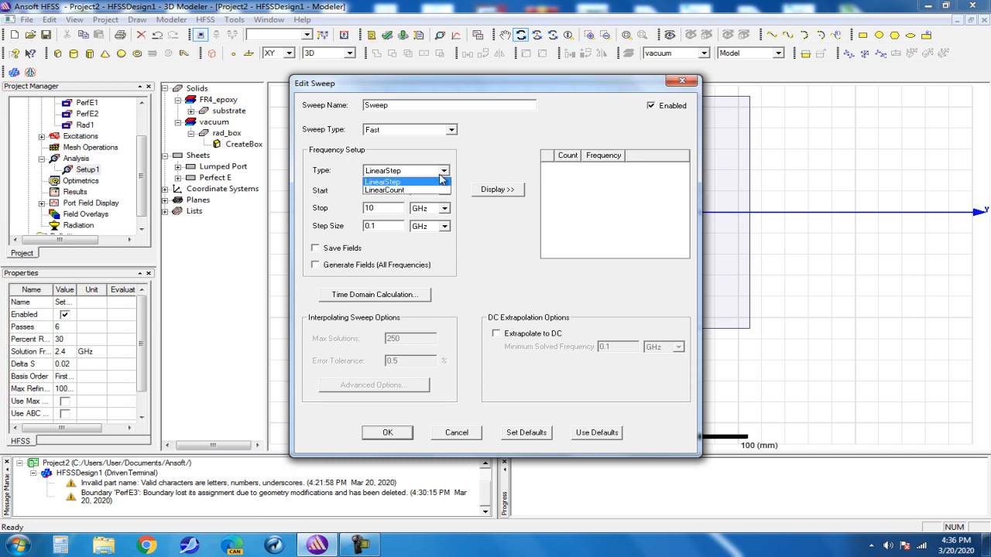
left_click(443, 172)
double_click(361, 190)
double_click(382, 208)
type("8")
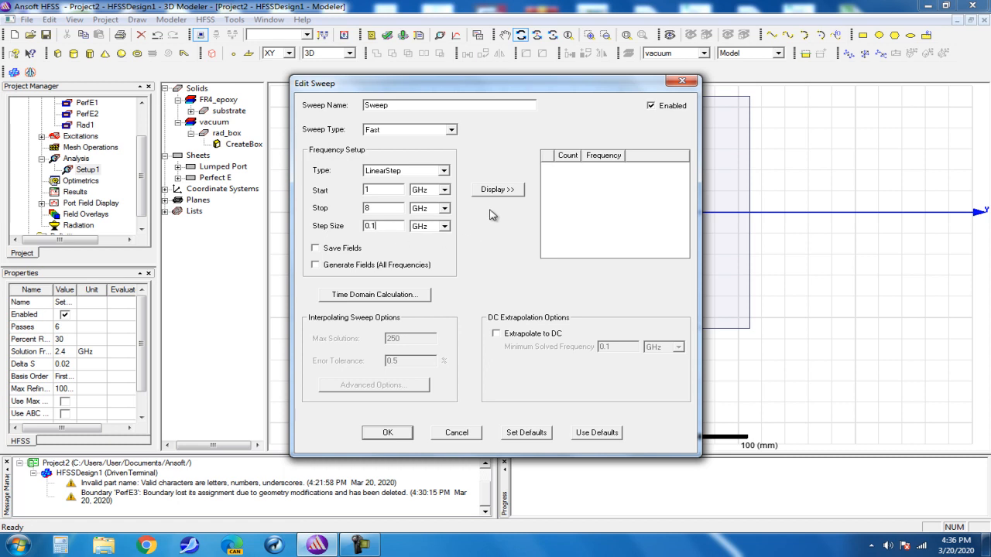
left_click(398, 433)
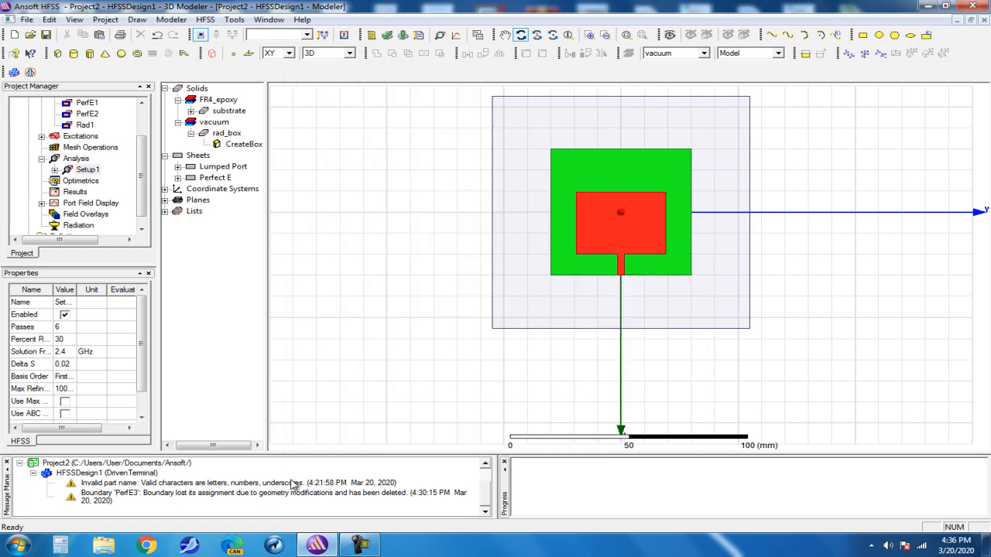
Step: Clear the project's old messages and run a validation check on HFSSDesign1
right_click(258, 494)
left_click(282, 430)
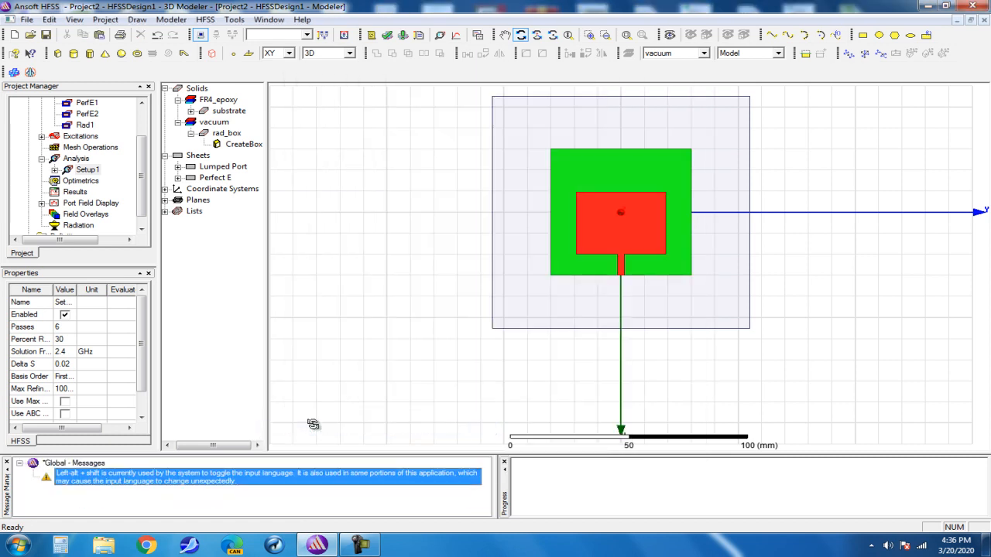
left_click(387, 35)
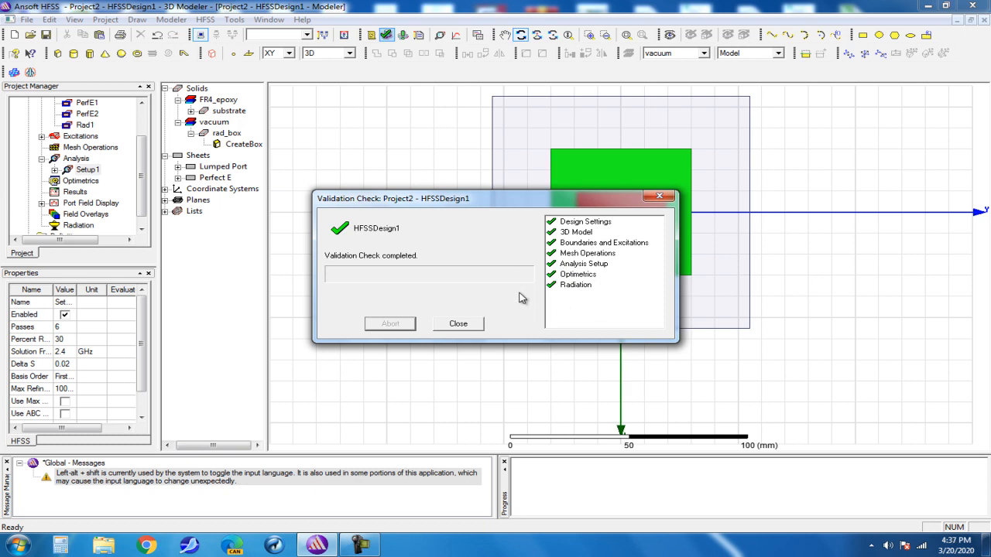
left_click(473, 325)
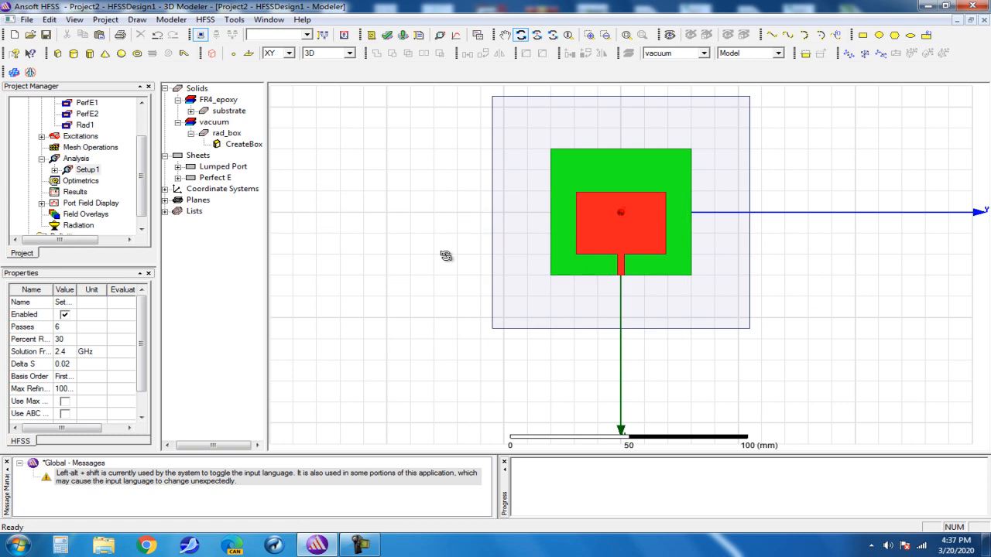
Step: Analyze all solution setups of the design and clear the global messages
left_click(401, 36)
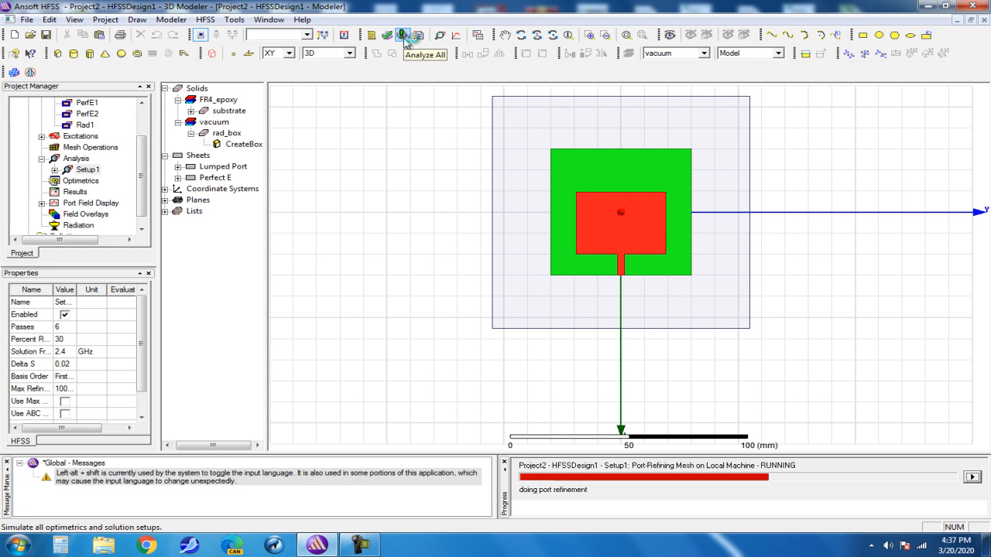
right_click(302, 474)
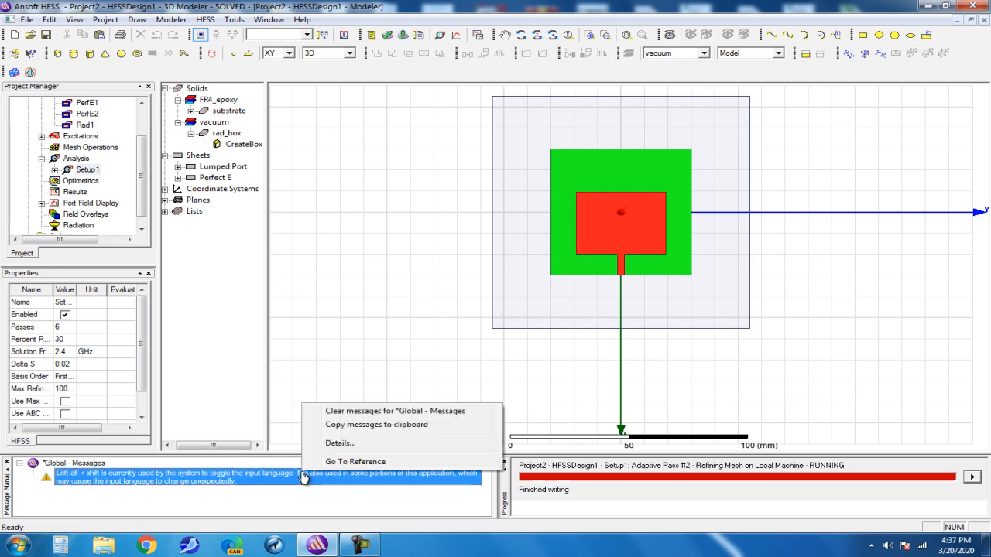
left_click(347, 411)
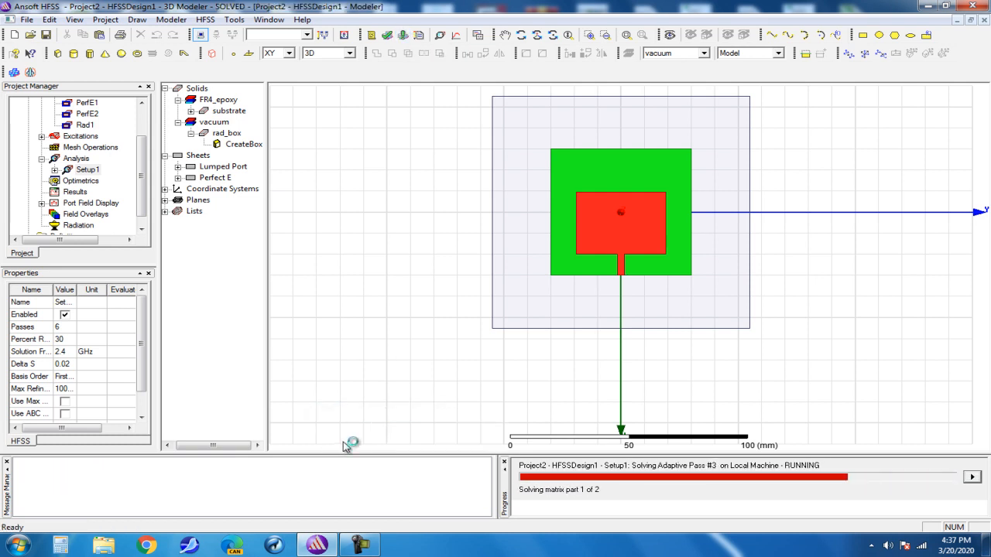
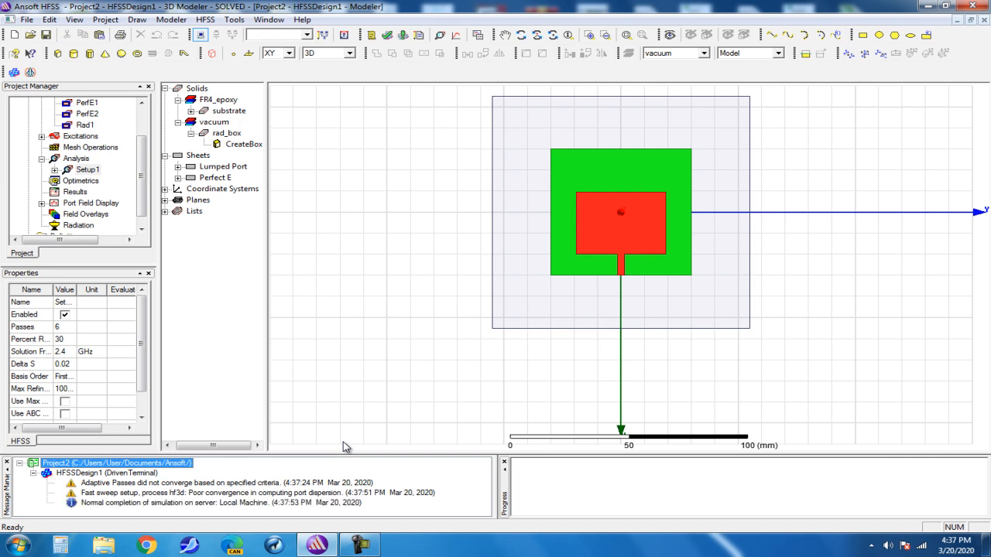
Step: Create a rectangular terminal solution data report of dB(St(TL_T1,TL_T1)) over frequency for Setup1 : Sweep
left_click(141, 229)
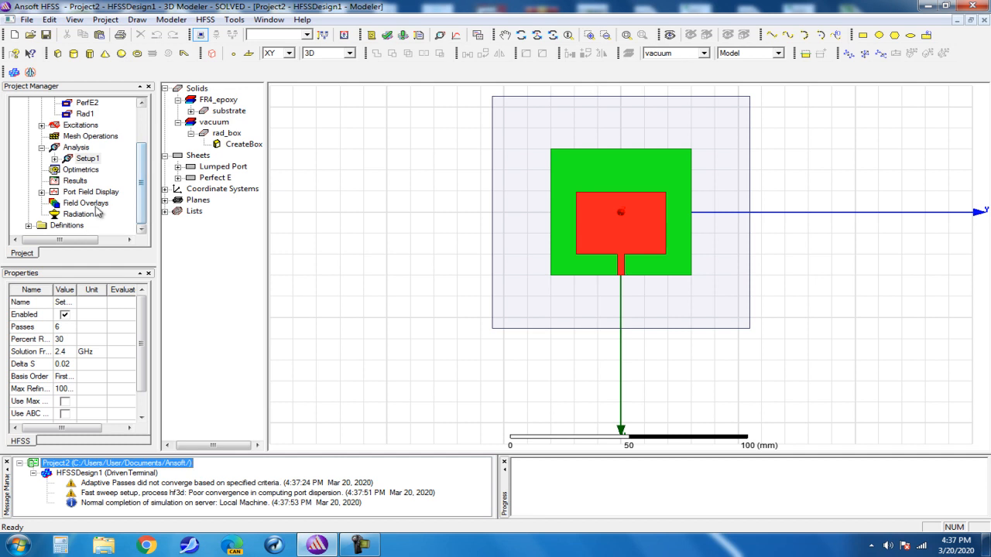
left_click(74, 181)
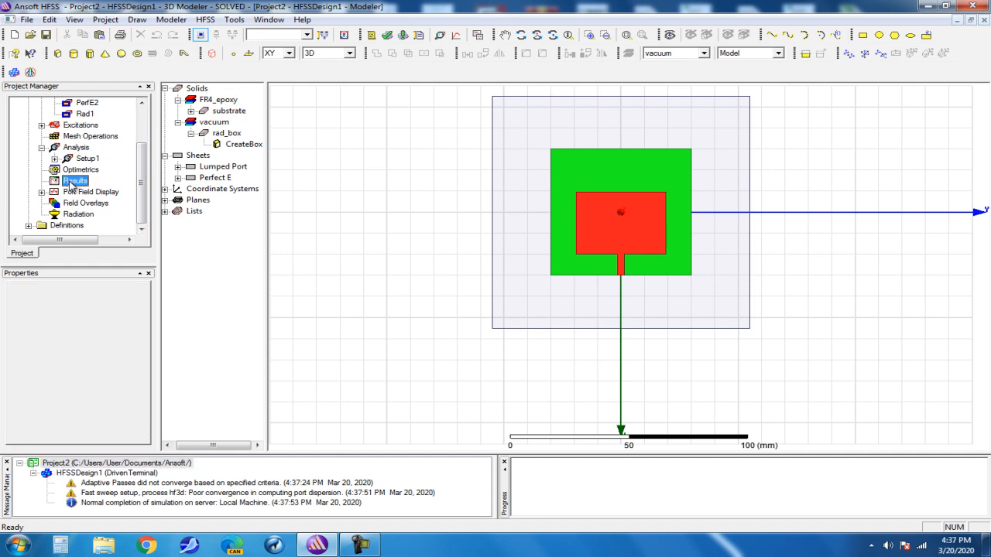
right_click(74, 182)
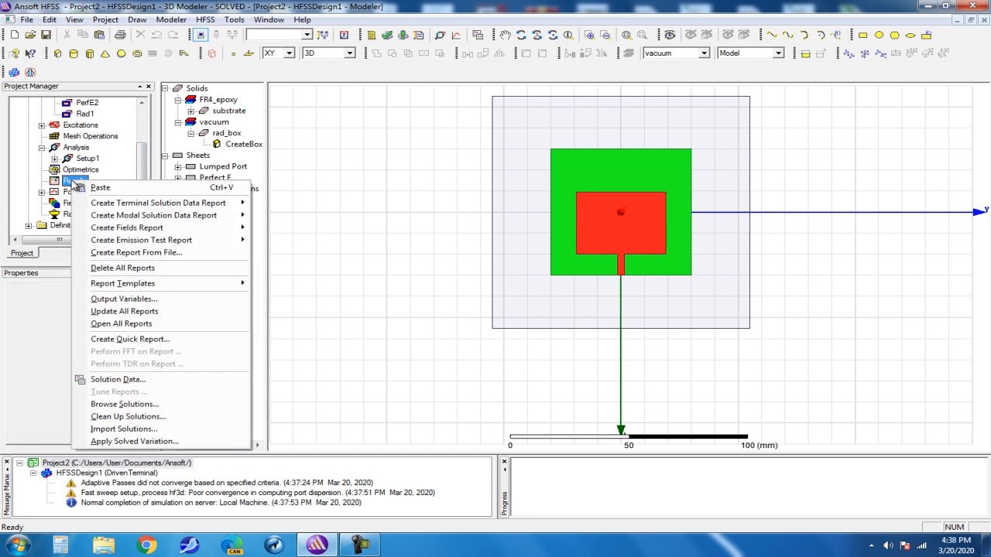
mouse_move(113, 205)
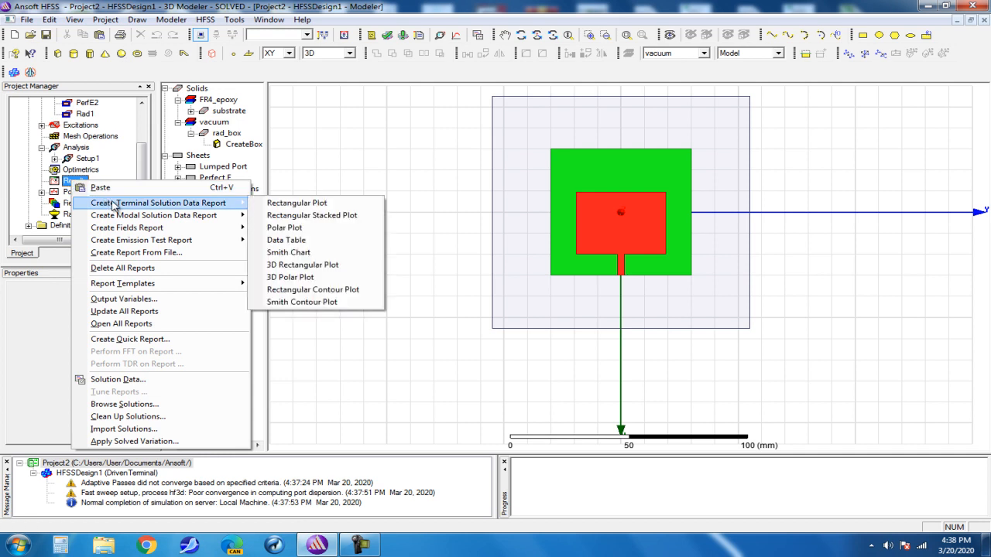
left_click(298, 203)
left_click_drag(302, 214, 332, 144)
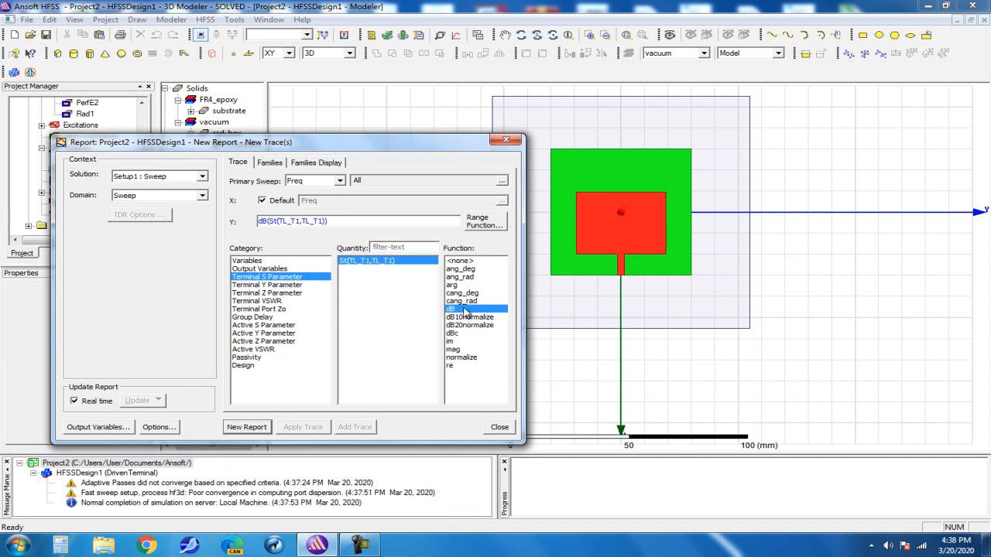
left_click(246, 428)
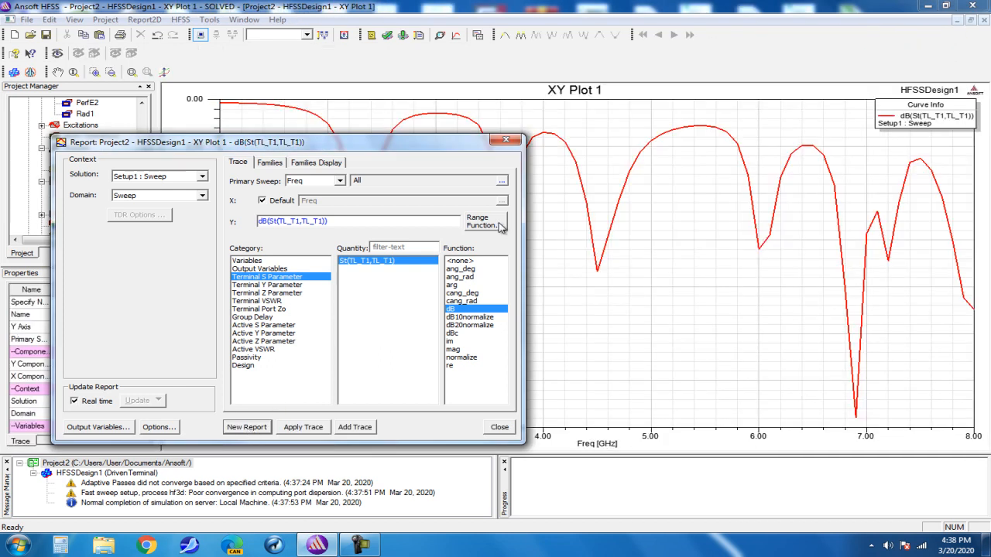
left_click(507, 143)
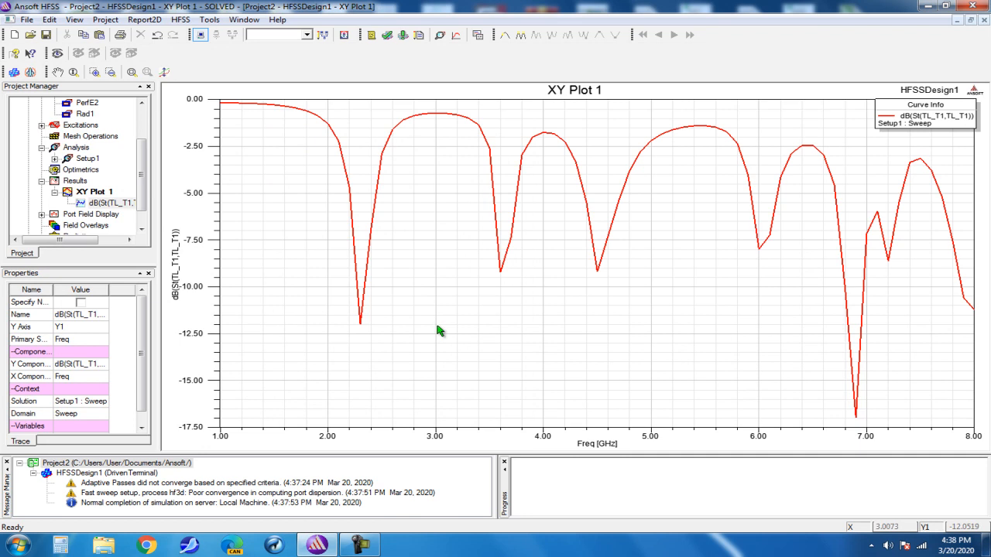
Step: Add a marker on the return-loss curve at its first dip, at 2.3 GHz, and leave marker mode
right_click(400, 277)
mouse_move(447, 286)
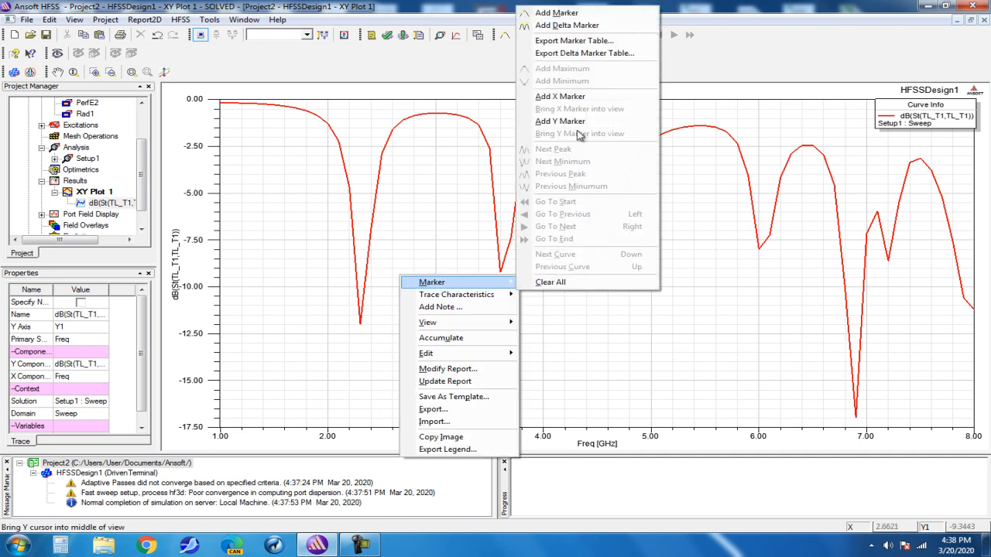
left_click(556, 12)
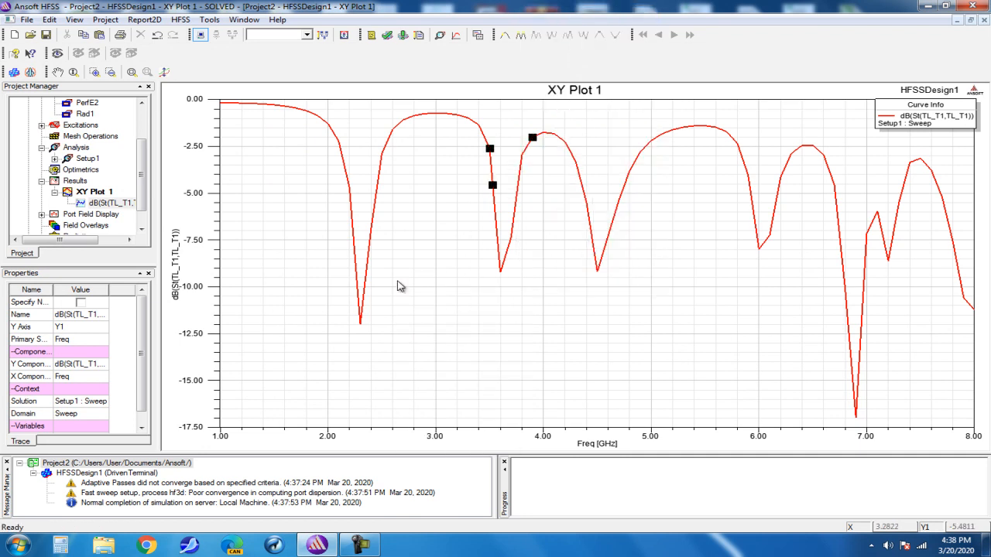
left_click(361, 324)
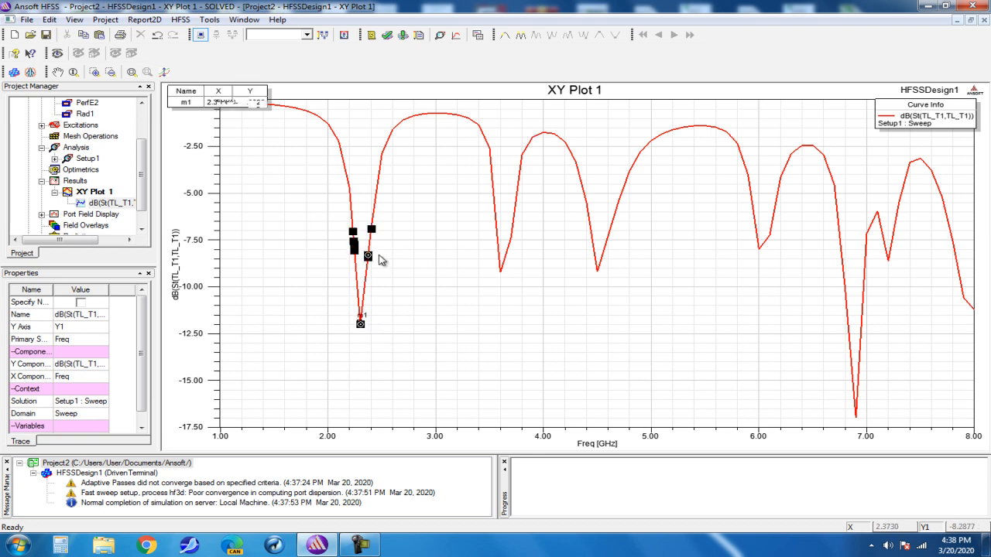
right_click(415, 230)
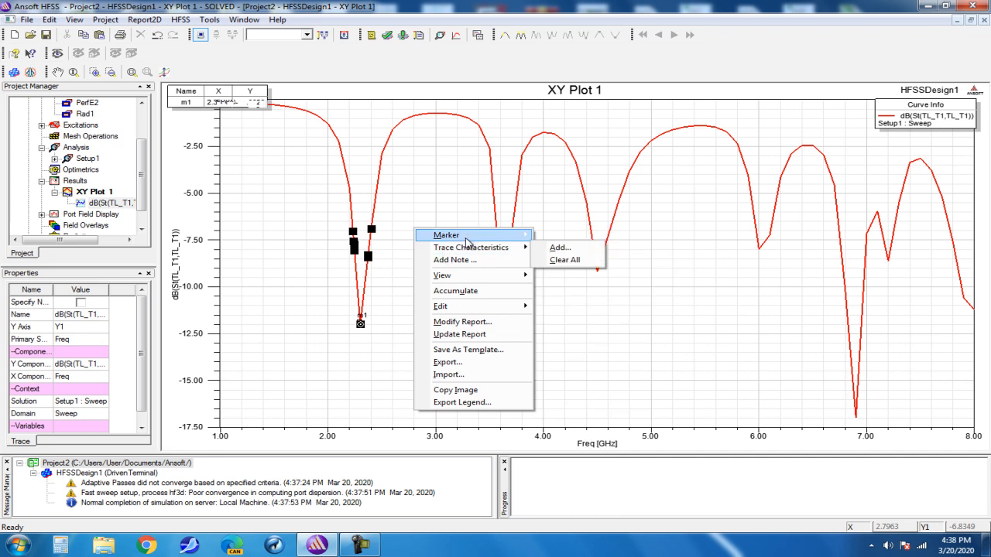
mouse_move(465, 235)
left_click(441, 203)
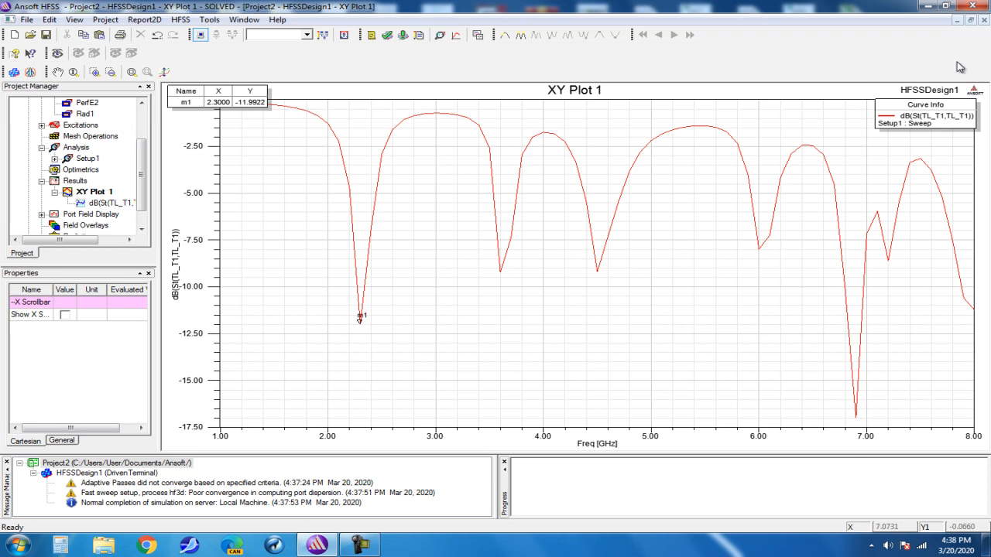
Step: Close the plot and increase the feed line length variable ltl in the design properties
left_click(984, 22)
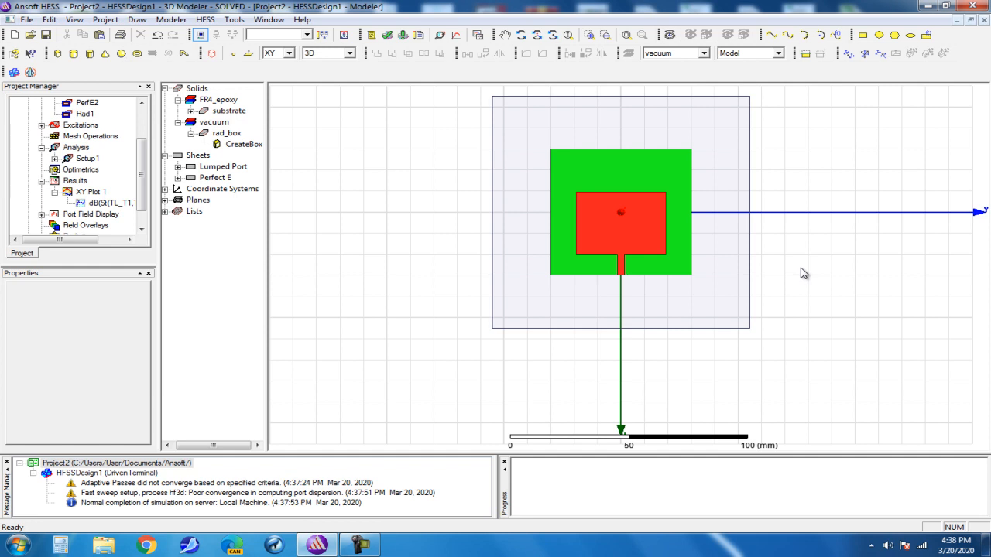
left_click(504, 34)
left_click_drag(576, 126, 552, 149)
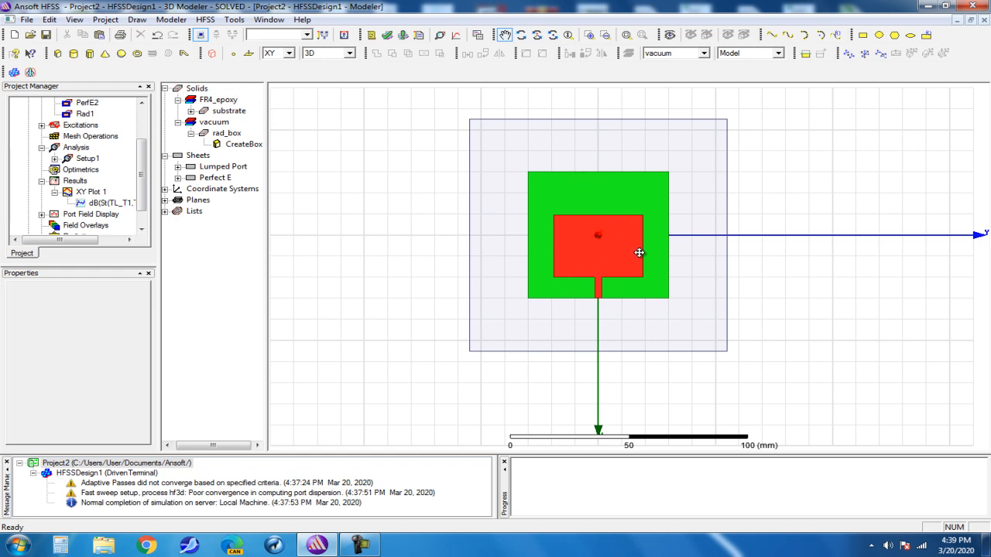
left_click(205, 19)
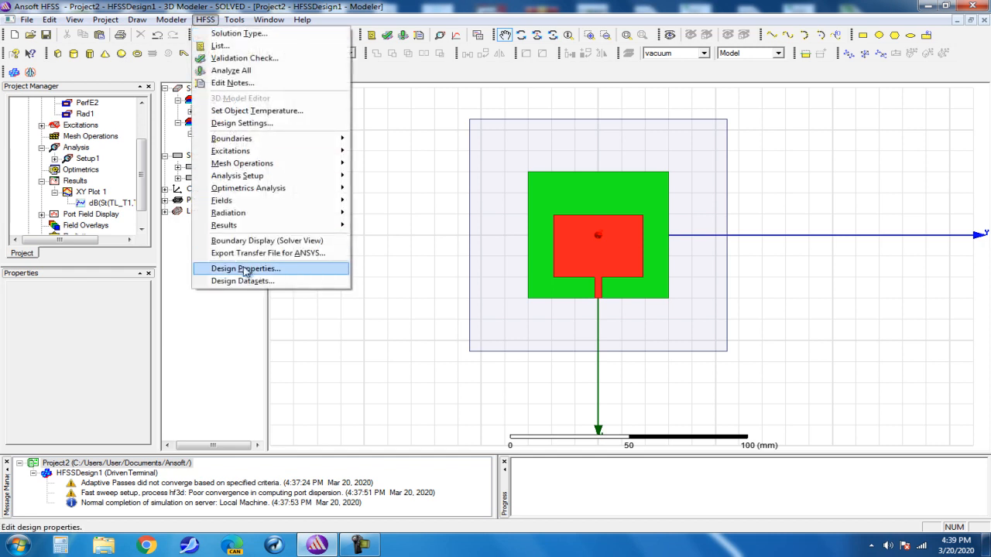
left_click(242, 269)
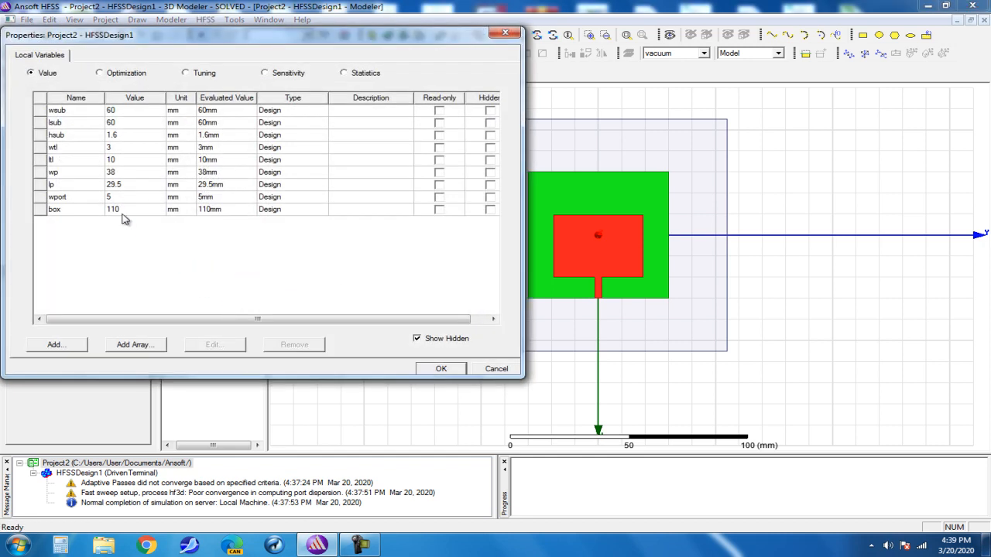
double_click(126, 160)
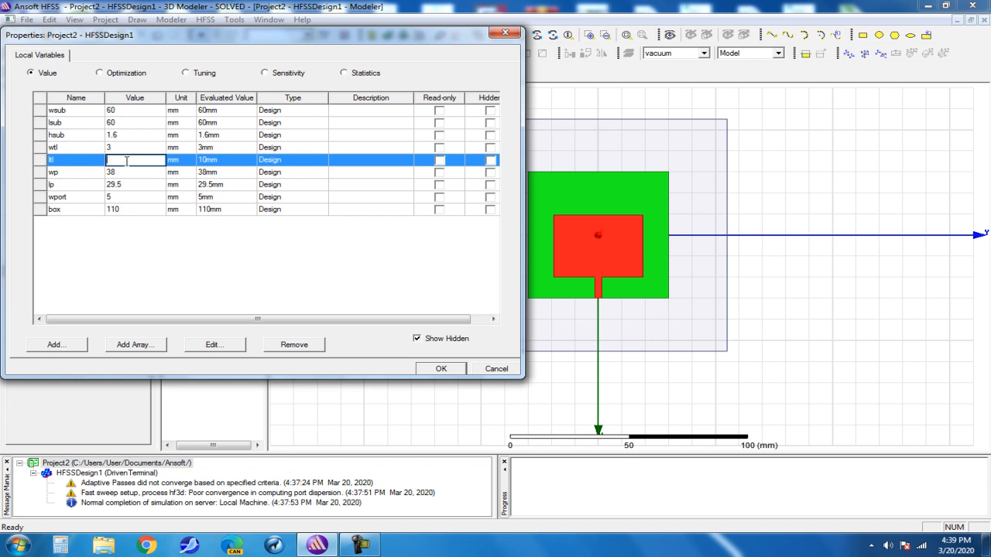
left_click(439, 369)
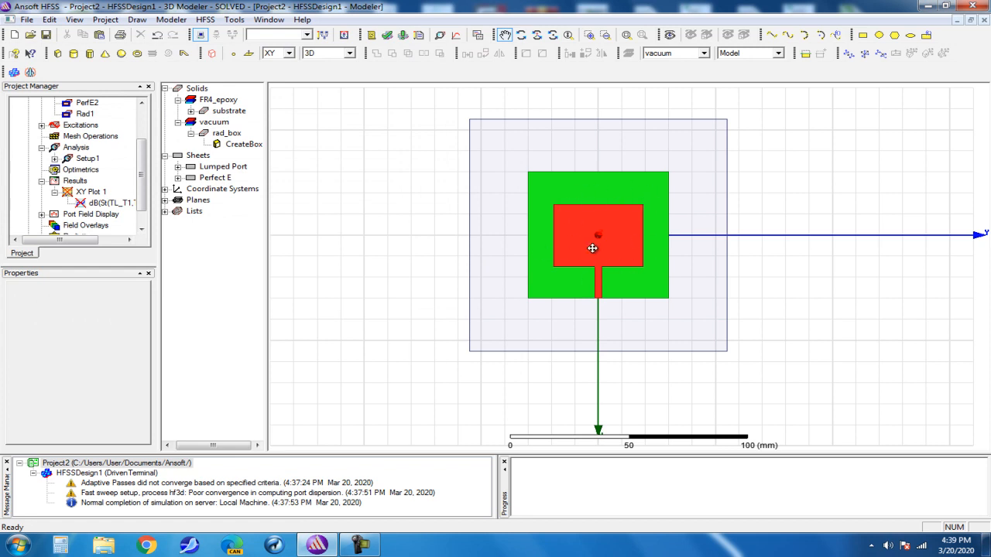
Step: Rerun the analysis of all setups with the modified feed line and reopen XY Plot 1
left_click(402, 35)
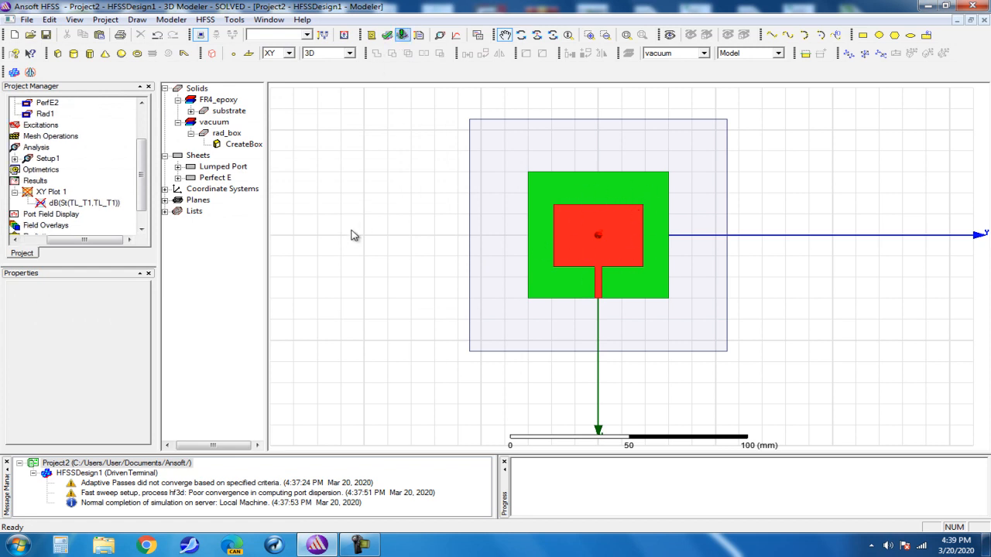
double_click(52, 191)
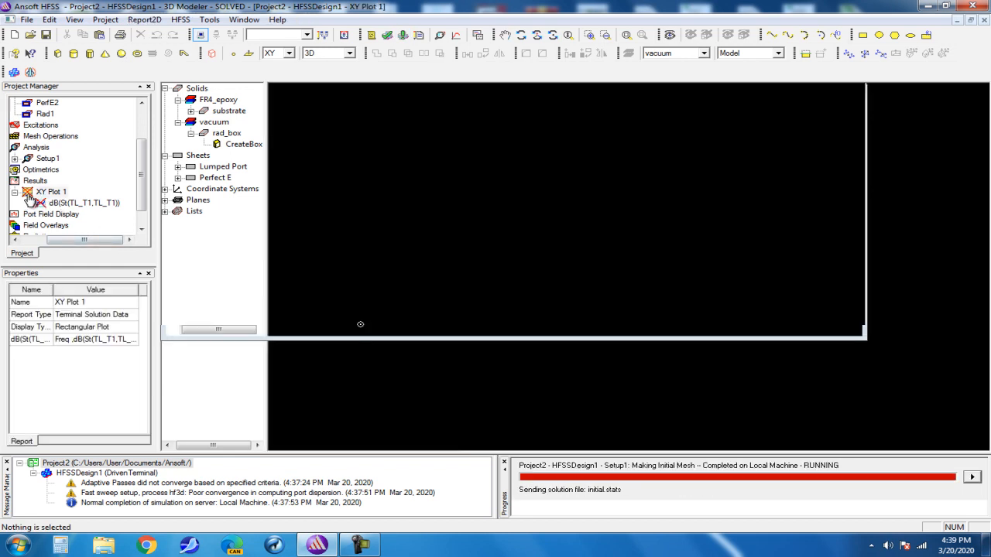
Step: Accumulate the new return-loss trace in XY Plot 1, compare both sweep curves, and close the plot
right_click(415, 224)
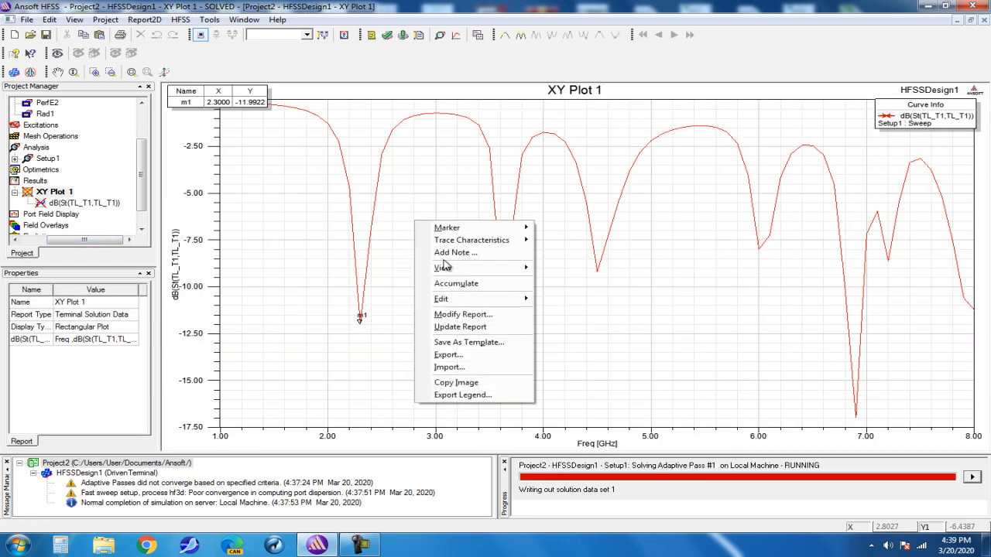
left_click(425, 285)
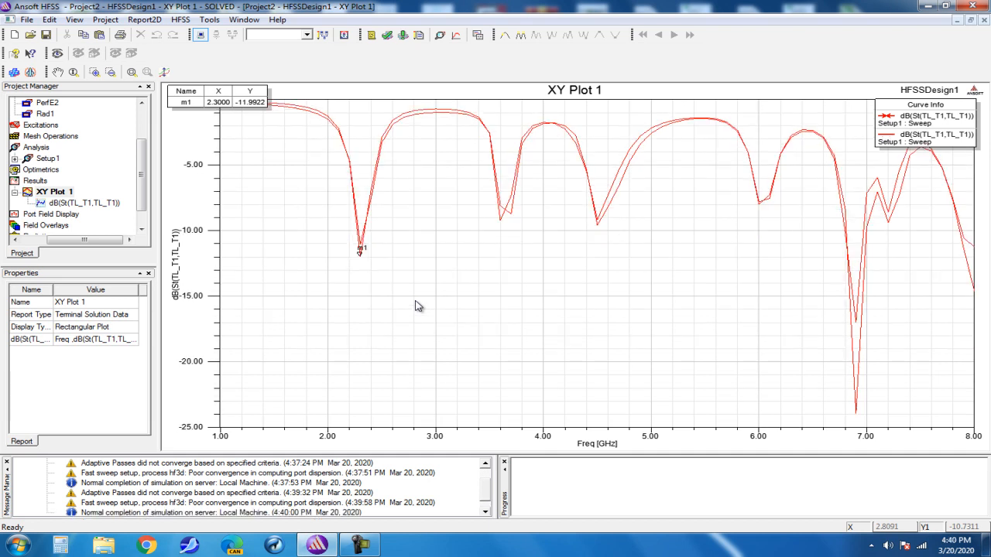
left_click(447, 248)
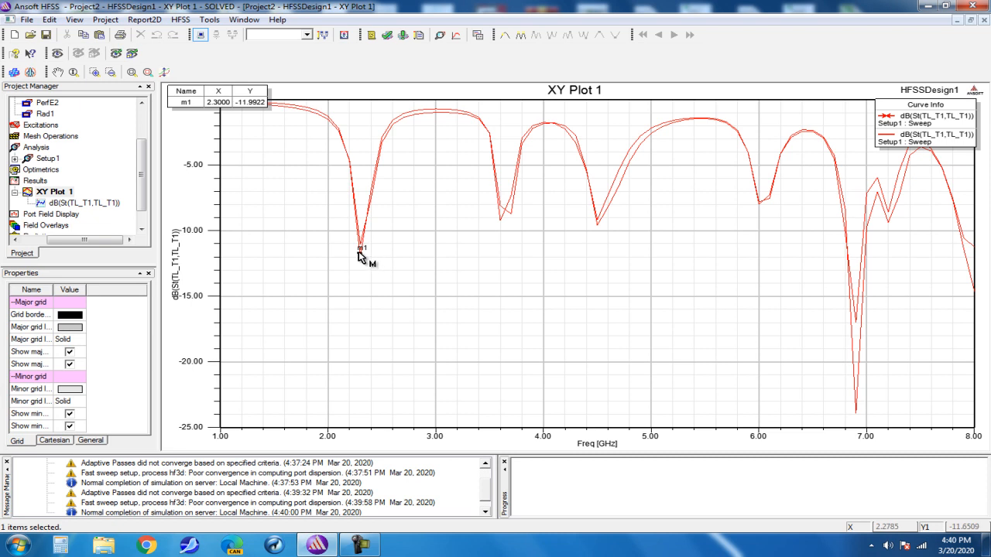
left_click(360, 251)
left_click(902, 148)
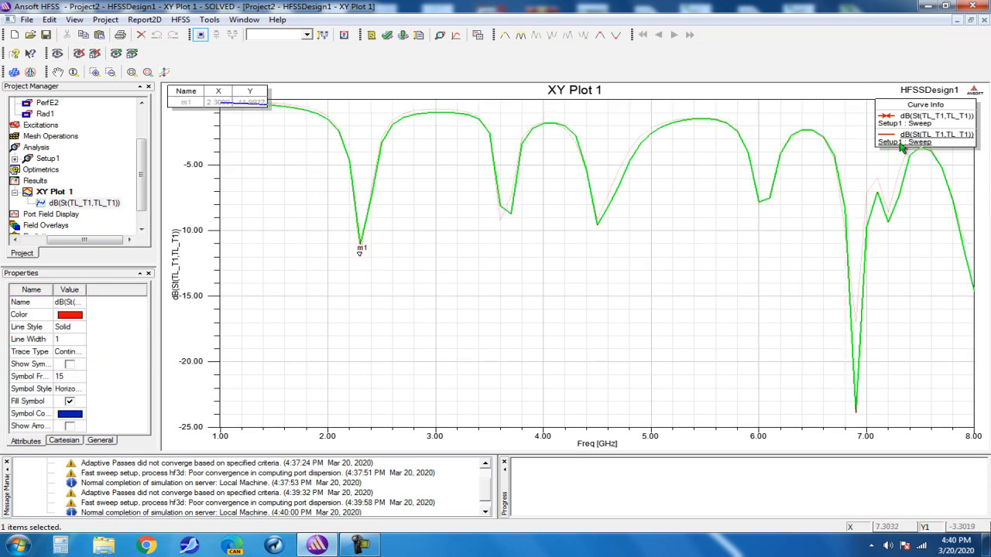
left_click(908, 124)
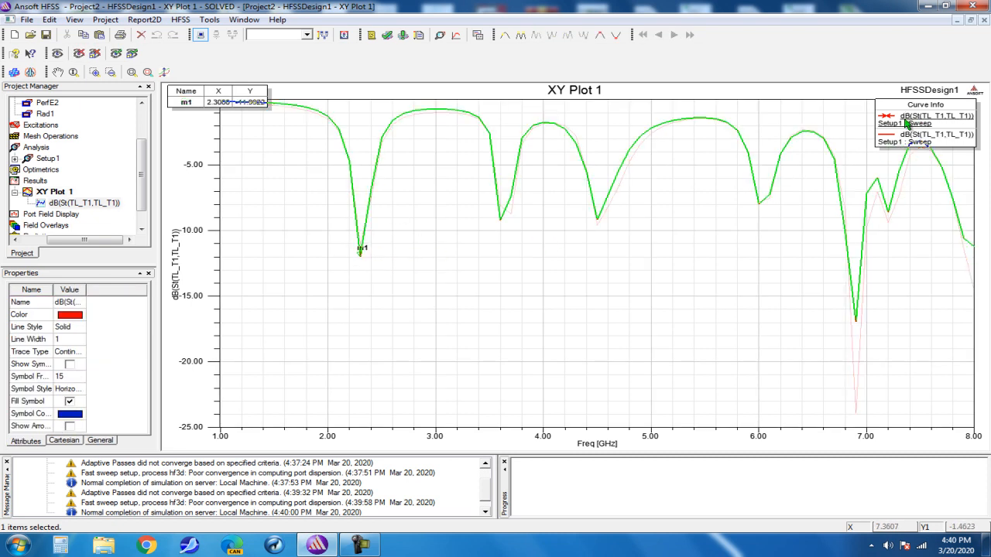
left_click(984, 21)
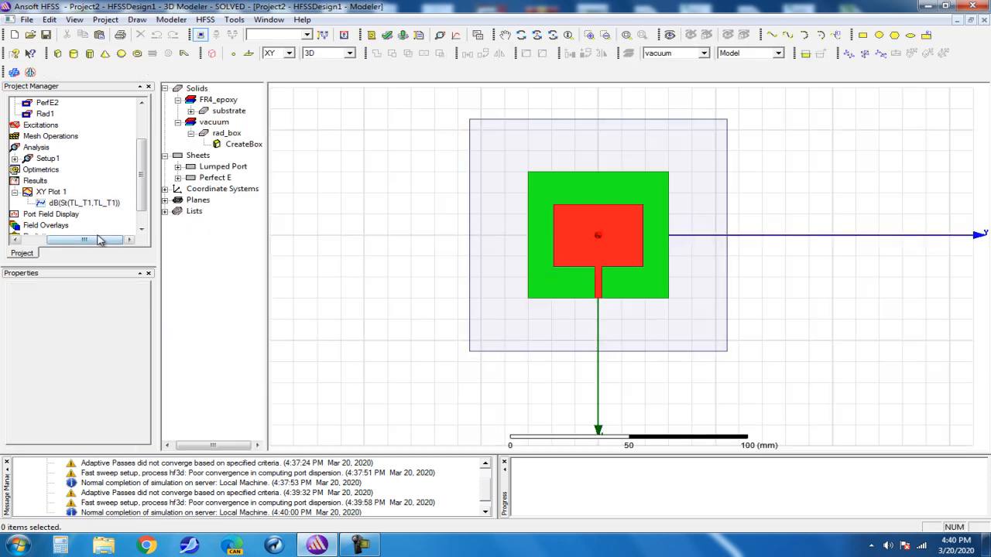
Step: Insert an infinite-sphere far field setup under Radiation, keeping Phi from 0 to 360 deg in 10 deg steps
left_click_drag(94, 240, 88, 244)
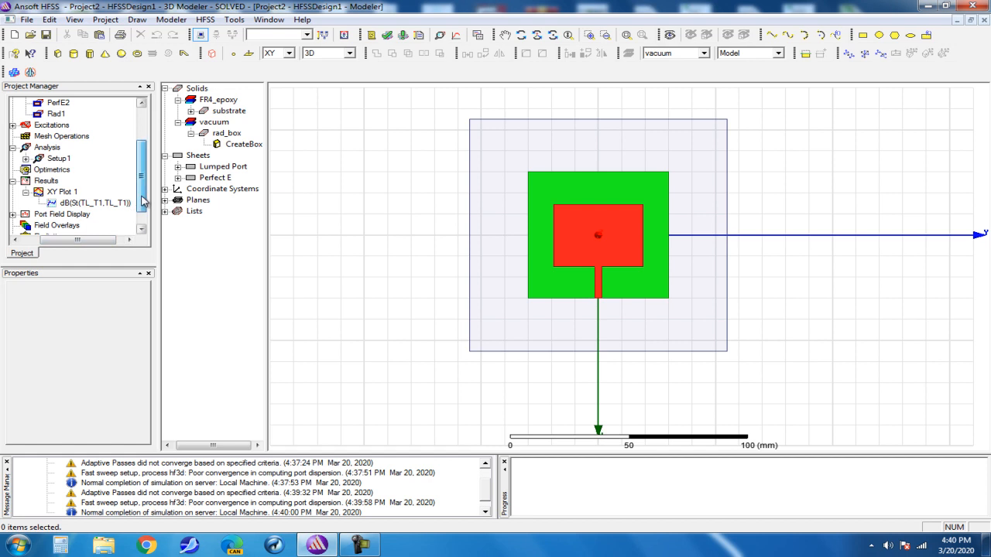
left_click_drag(143, 193, 143, 211)
left_click_drag(77, 240, 64, 239)
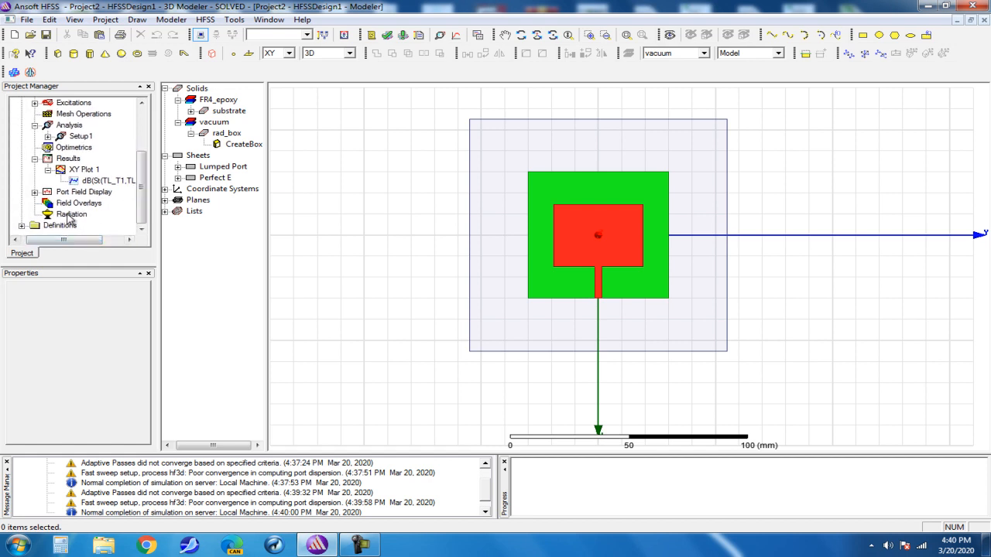
left_click(68, 214)
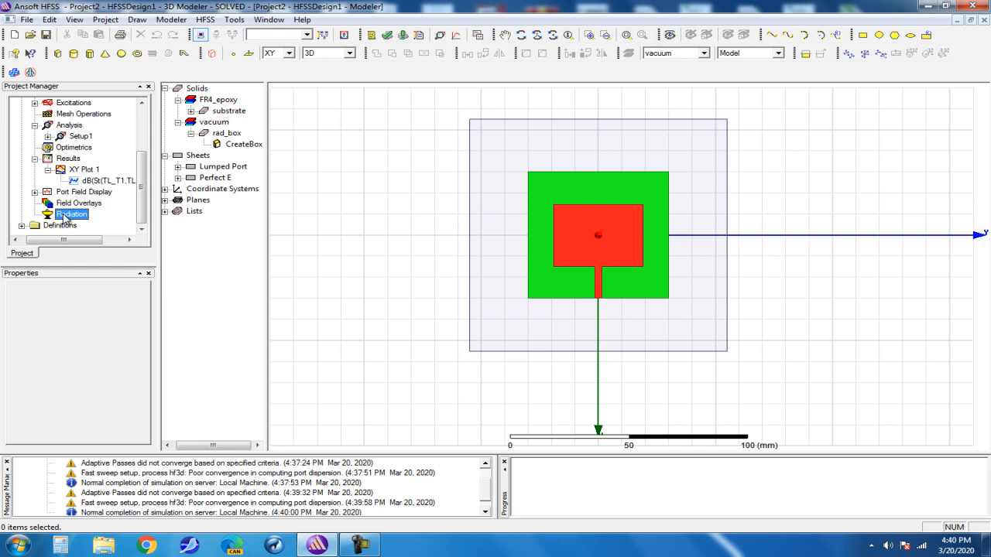
right_click(65, 216)
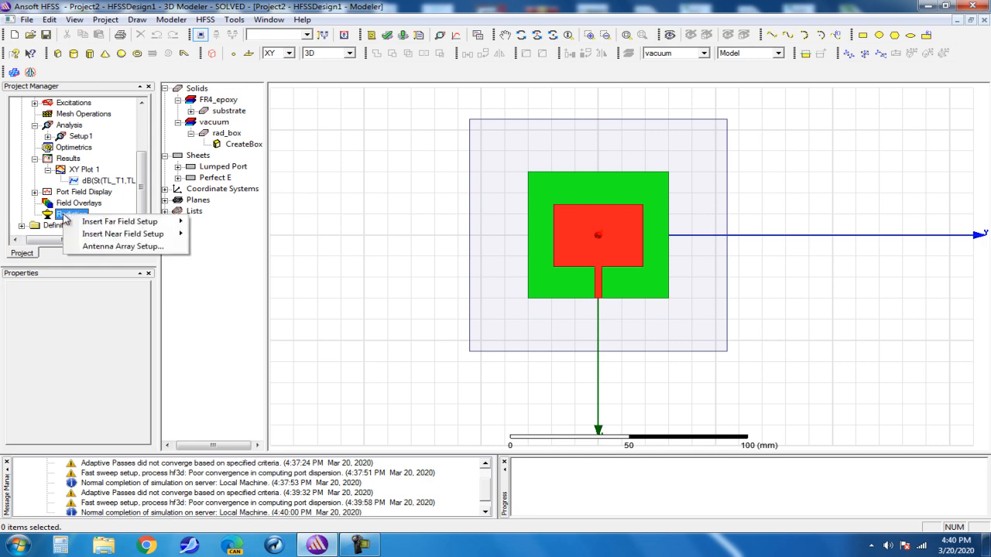
mouse_move(92, 223)
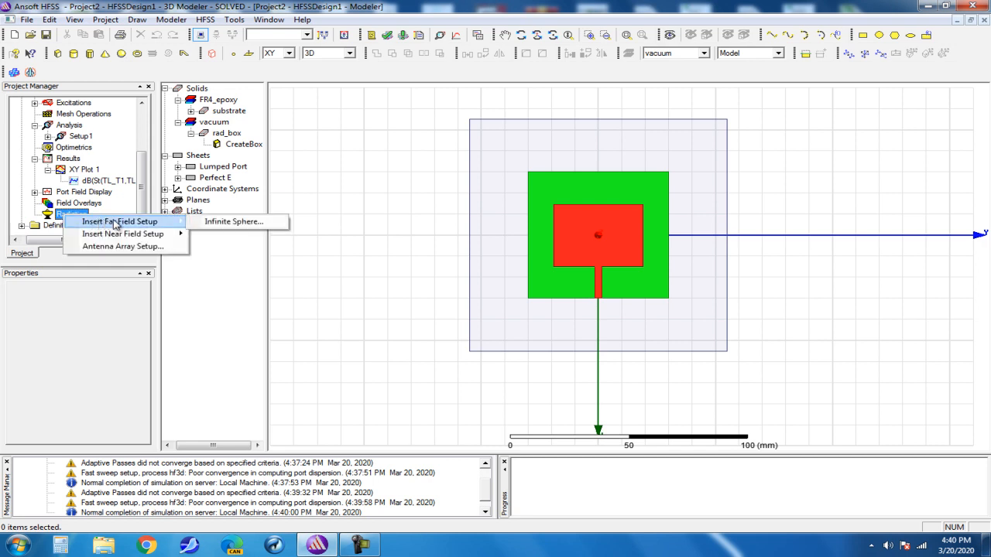
left_click(233, 222)
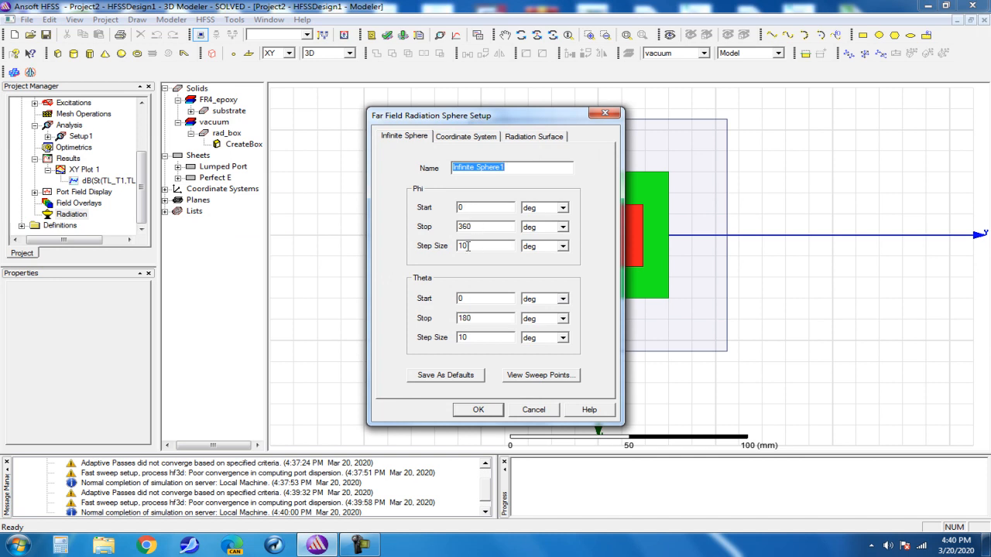
double_click(464, 319)
left_click(469, 411)
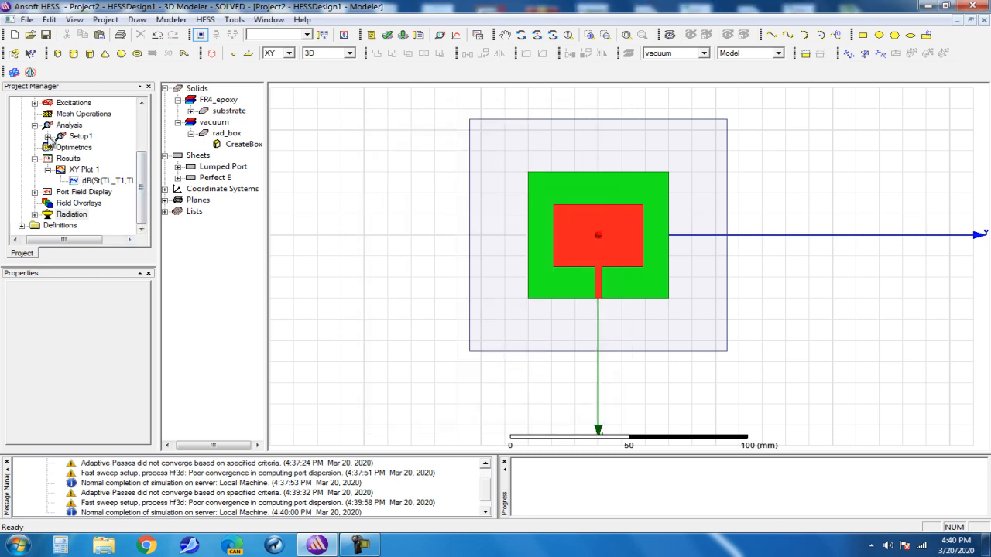
Step: Add a second frequency sweep to Setup1, with sweep type Discrete and frequency setup type SinglePoints
left_click(48, 137)
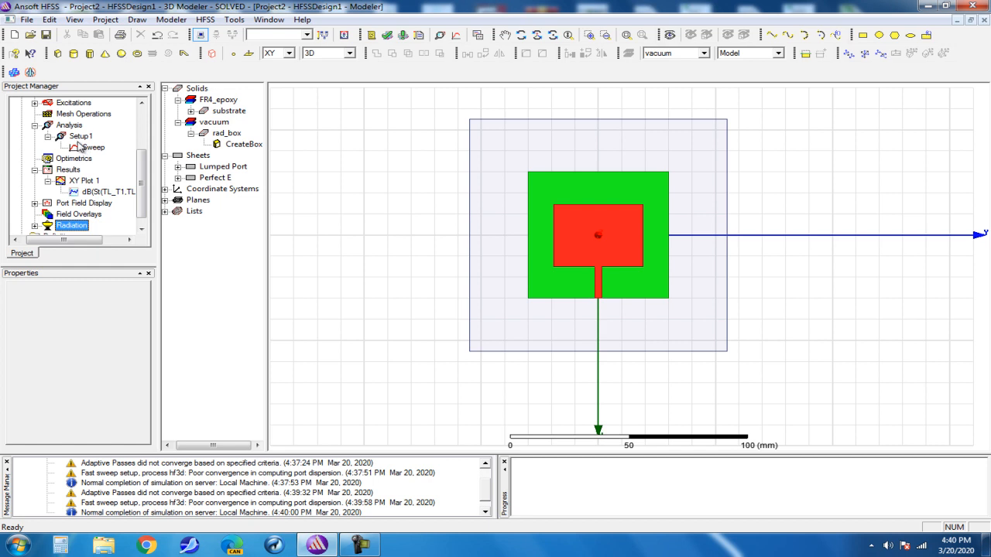
left_click(80, 137)
right_click(80, 139)
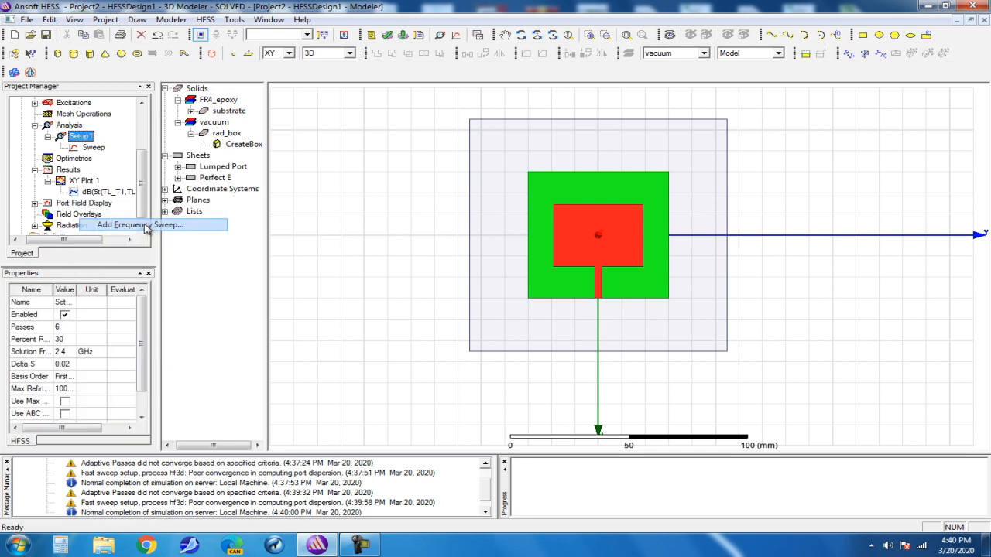
left_click(146, 224)
left_click(450, 130)
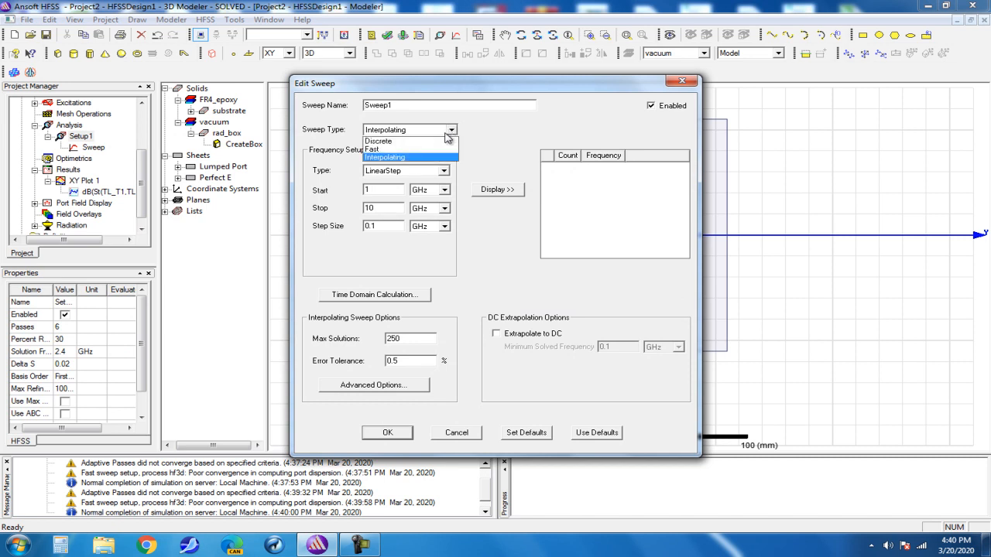
left_click(422, 142)
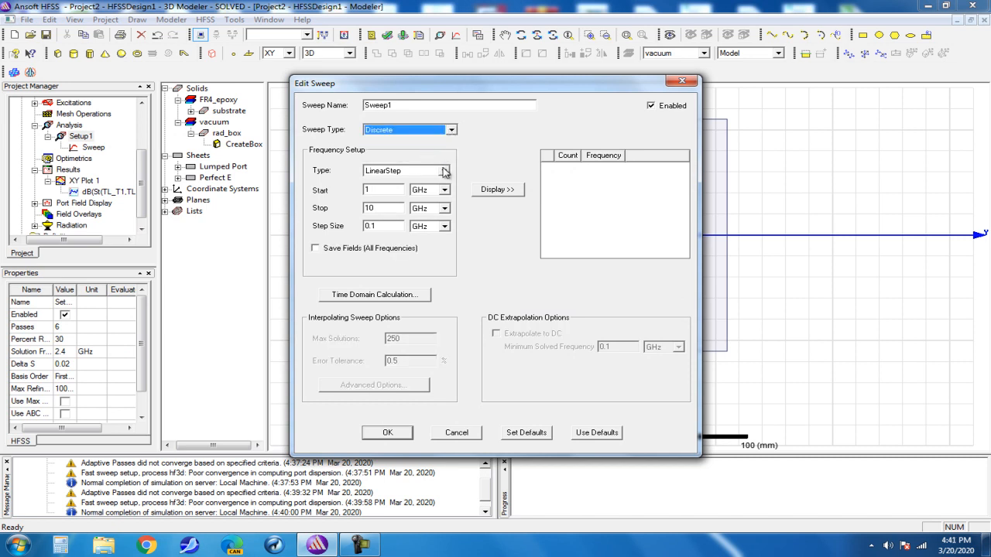
left_click(444, 171)
left_click(411, 207)
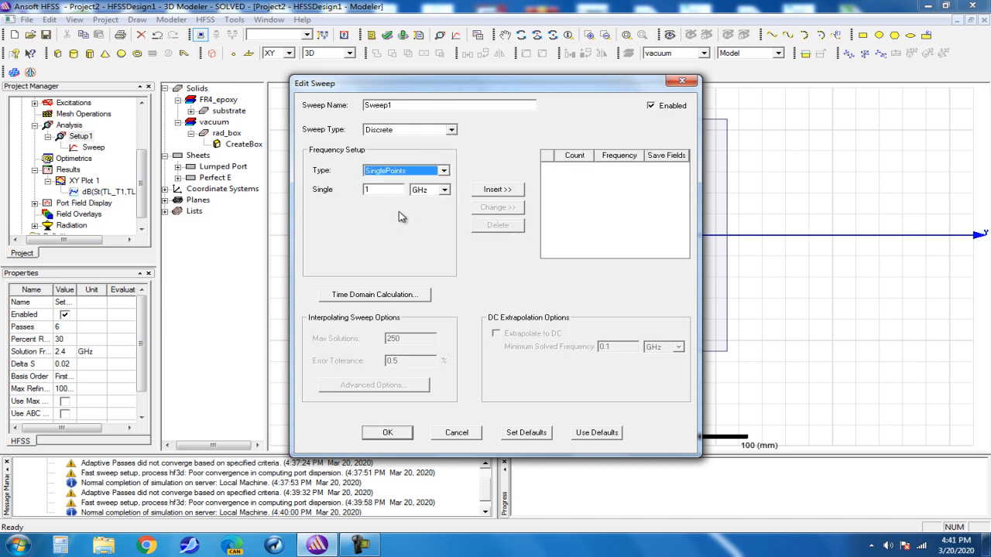
Step: Insert 2.3 GHz as the sweep's single frequency point with its fields saved, and accept the sweep
left_click_drag(383, 192, 358, 195)
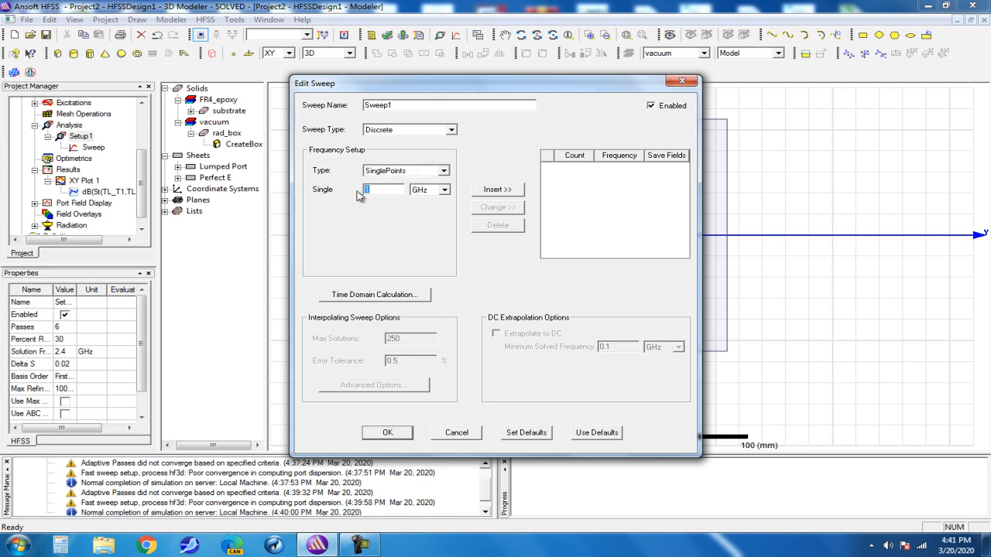
type("2.3")
left_click(498, 190)
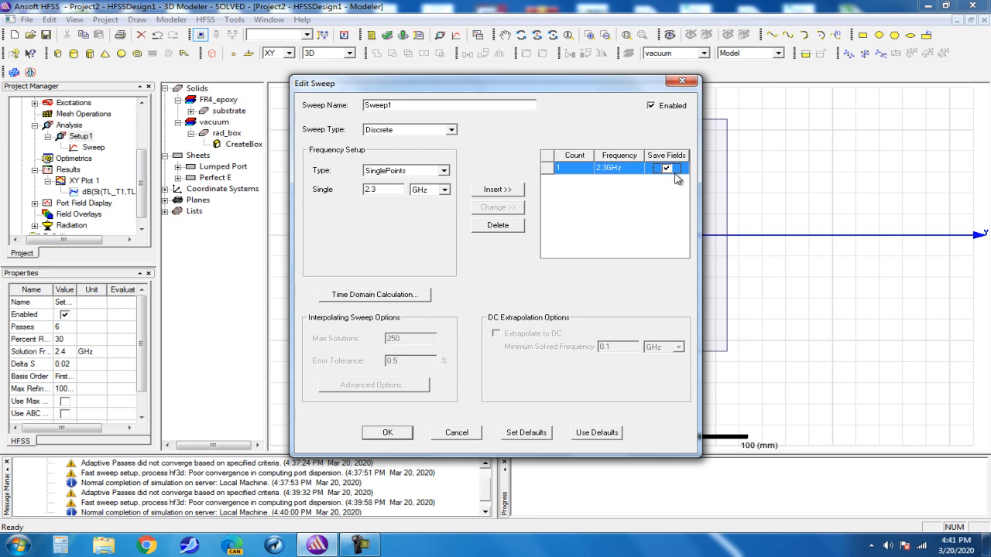
left_click(388, 433)
Step: Run the analysis of Sweep1 under Setup1
left_click(95, 159)
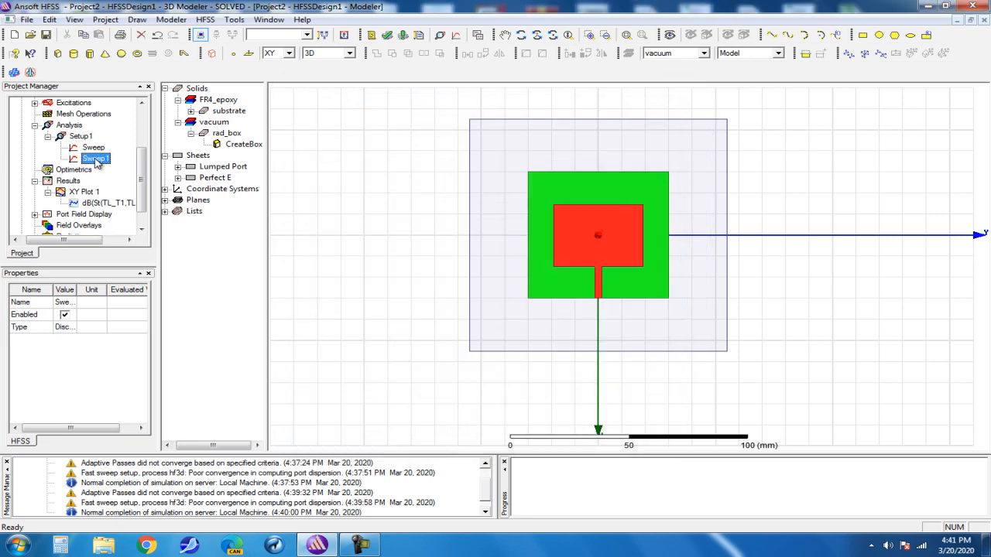
right_click(97, 161)
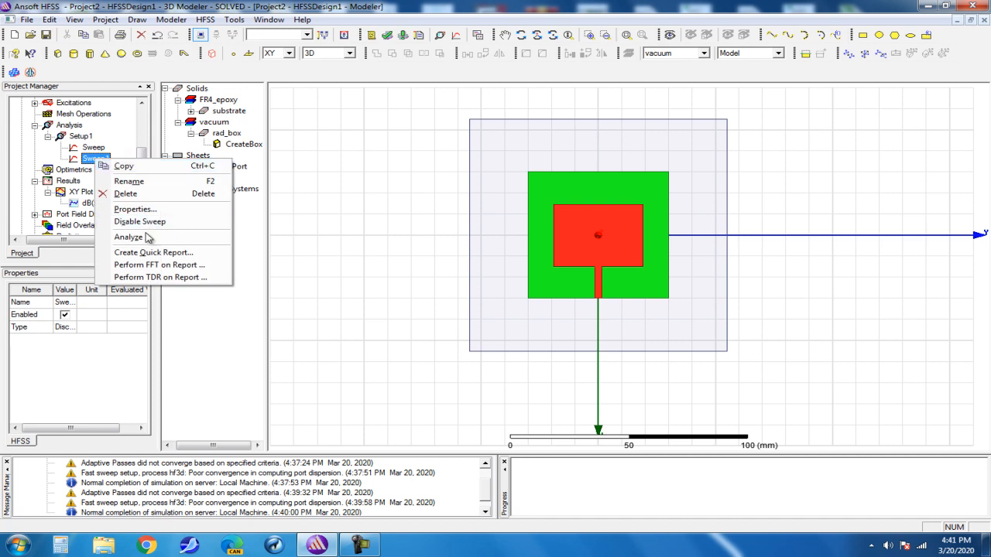
left_click(178, 222)
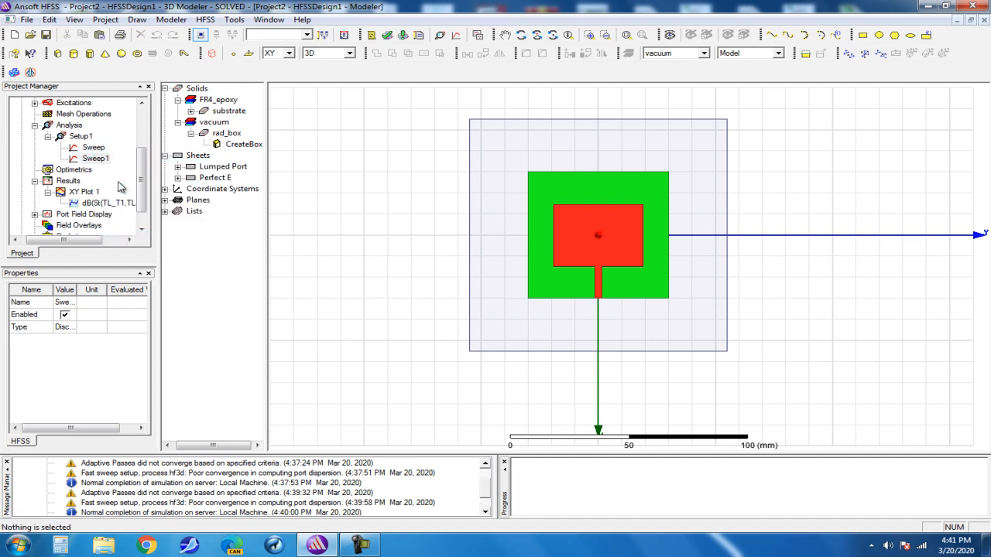
Step: Set up a far fields radiation pattern report of dB(GainTotal) for Setup1 : Sweep1 with geometry Infinite Sphere1
left_click_drag(145, 192, 143, 205)
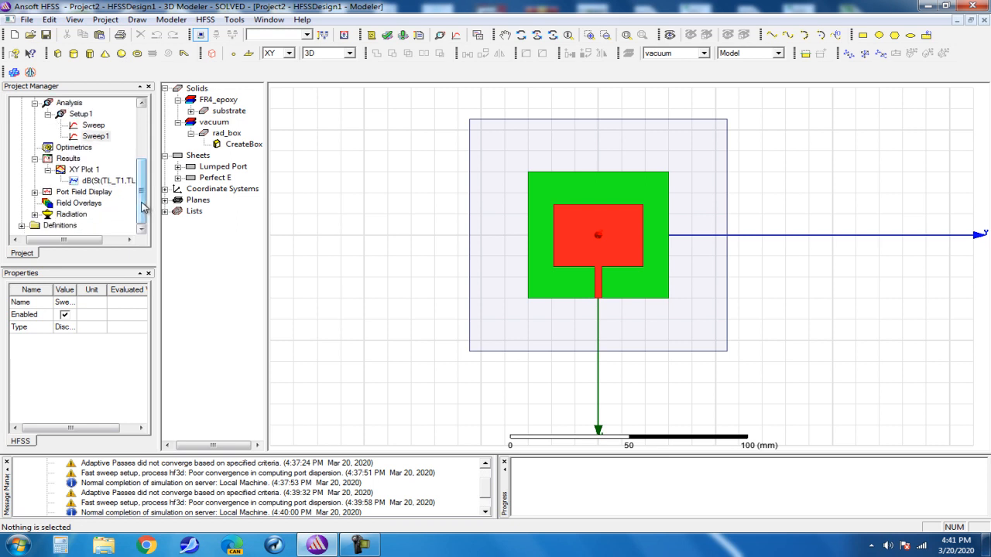
left_click(68, 159)
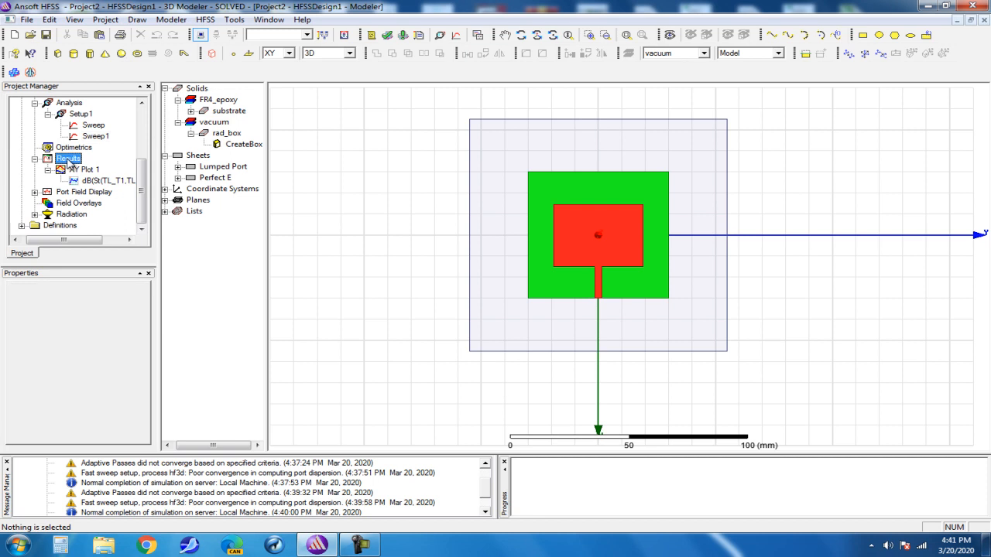
right_click(70, 161)
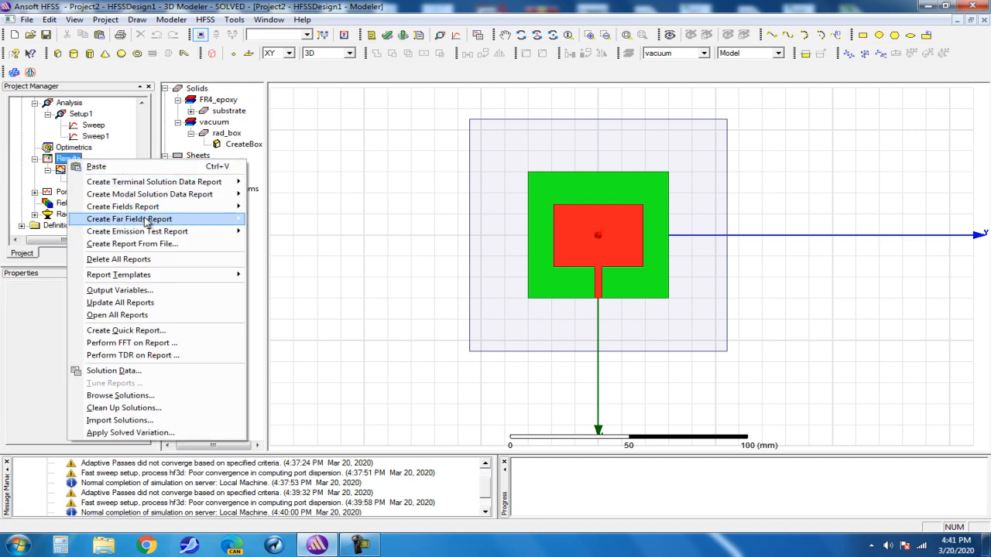
mouse_move(149, 222)
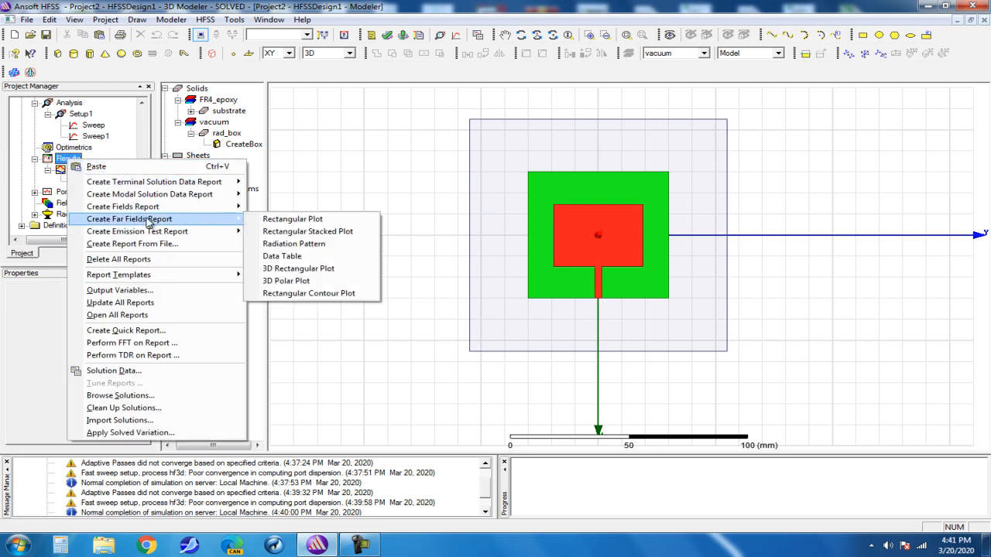
left_click(328, 246)
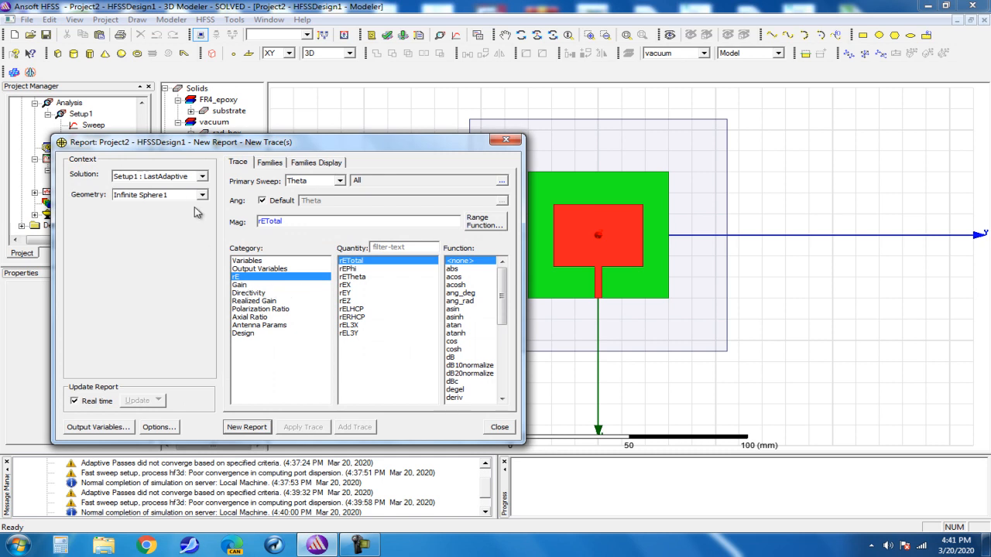
left_click(202, 176)
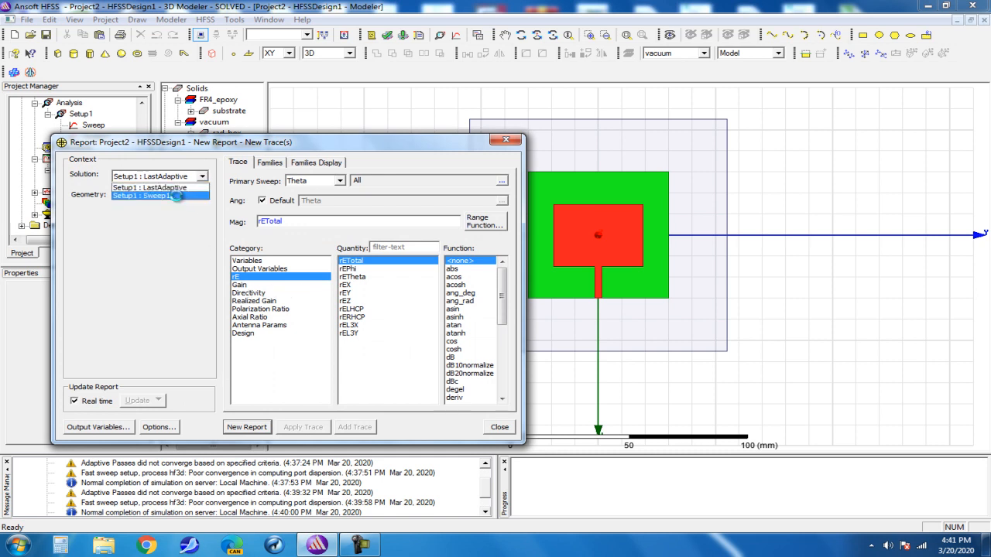
left_click(178, 196)
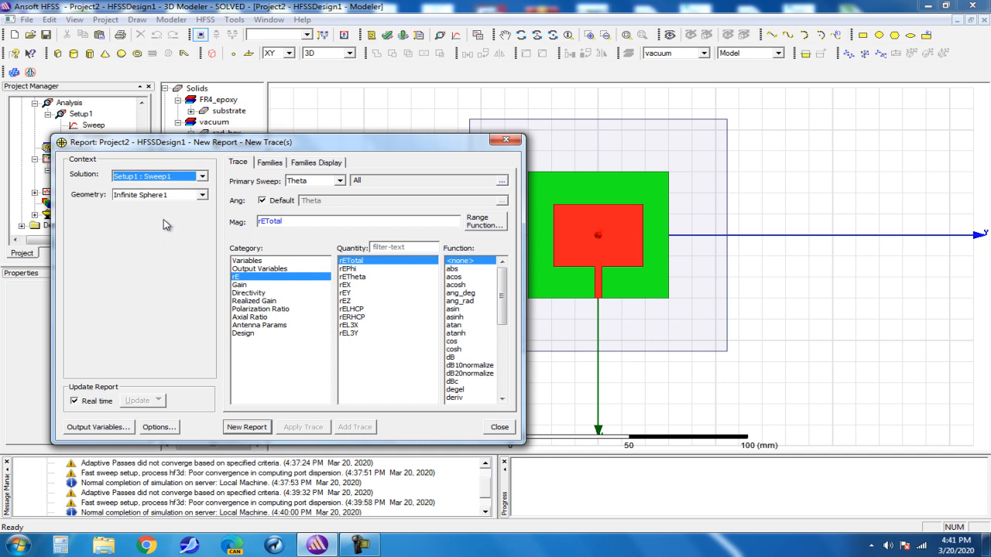
left_click(240, 284)
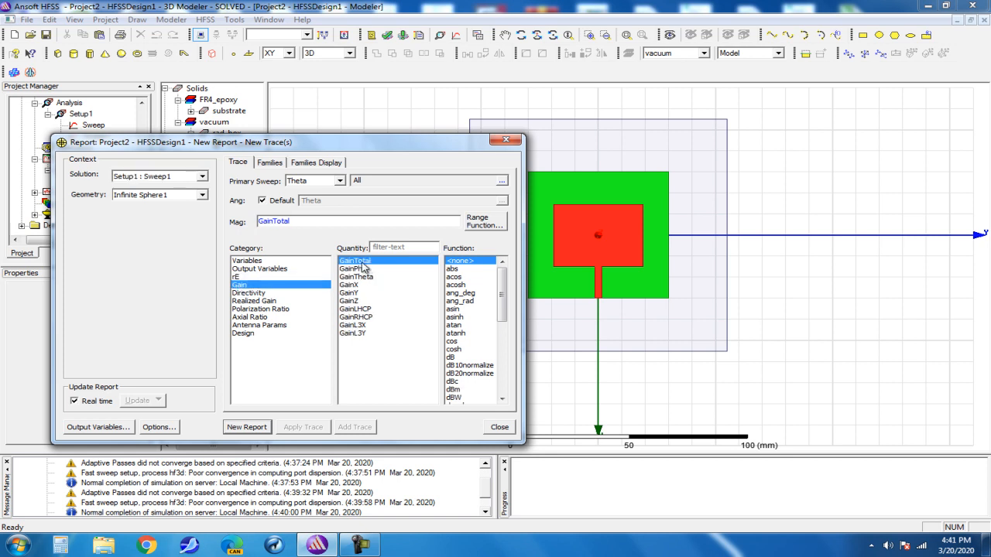
left_click(453, 357)
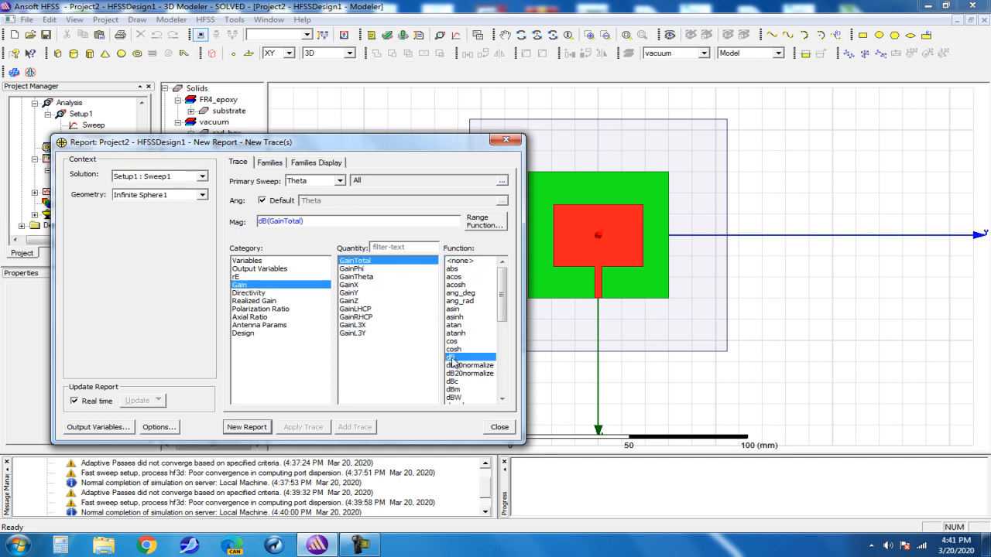
Step: Restrict the ltl variable in the report's families to the 15mm value
left_click(275, 165)
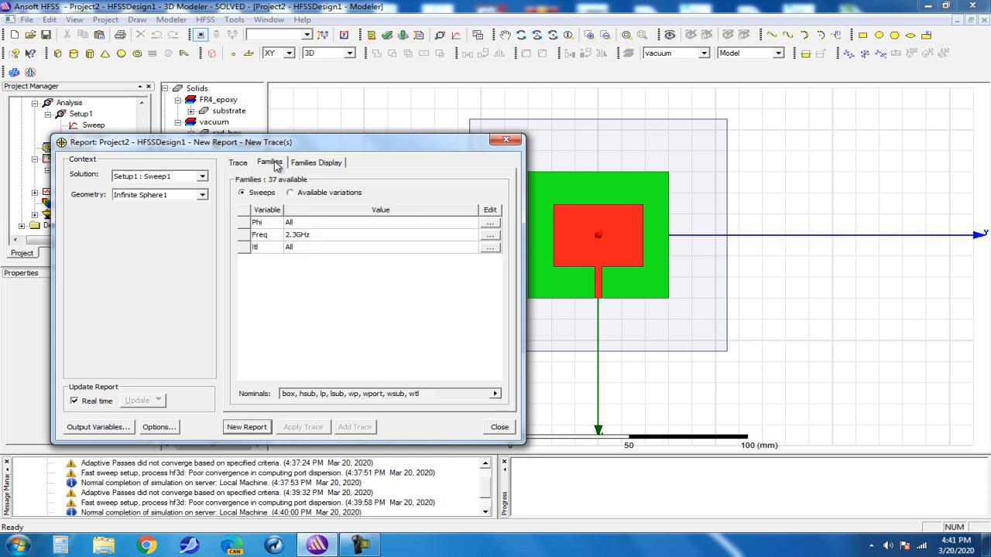
left_click(490, 247)
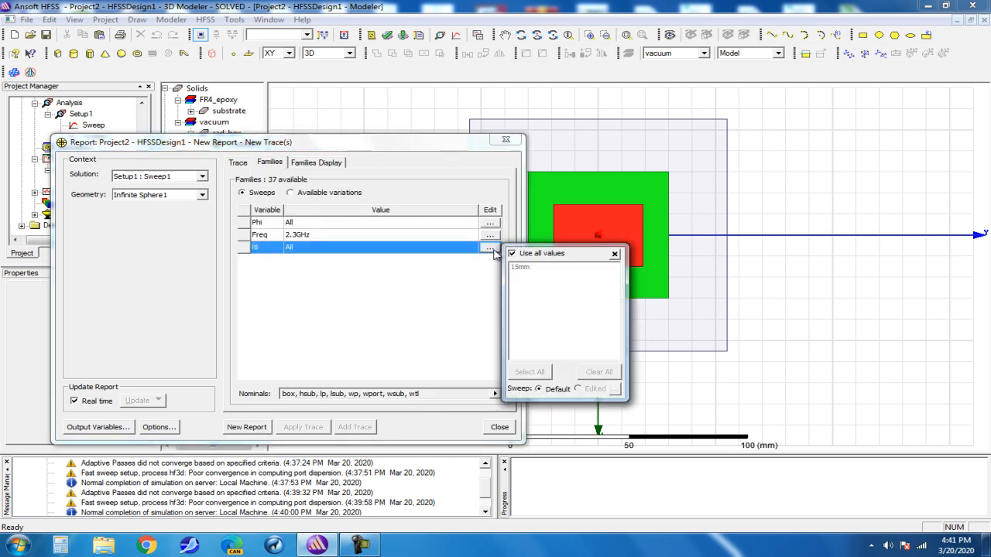
left_click(520, 267)
left_click(459, 280)
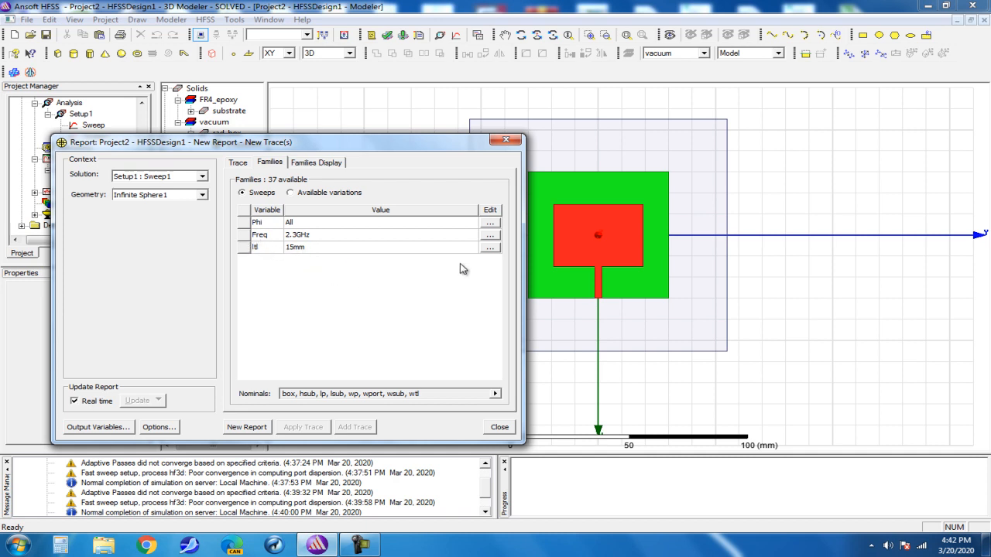
Step: Restrict Phi to 0deg in the report's families and create the radiation pattern report
left_click(244, 248)
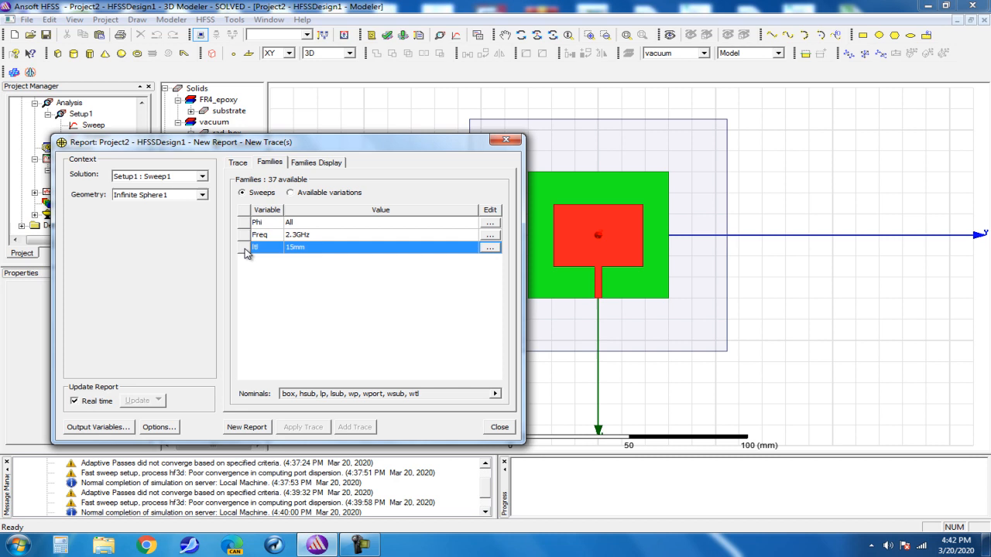
left_click(495, 248)
left_click(488, 285)
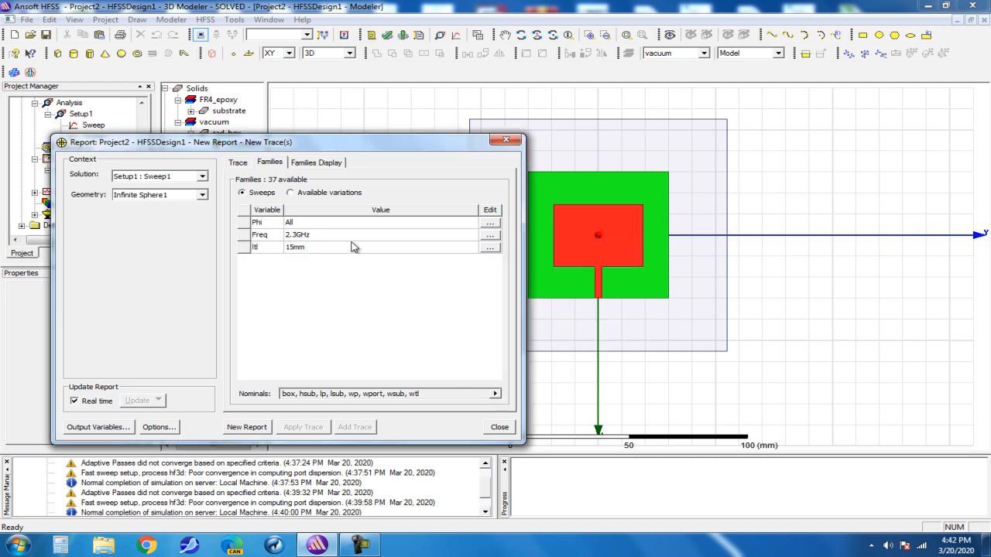
left_click(489, 223)
left_click(518, 243)
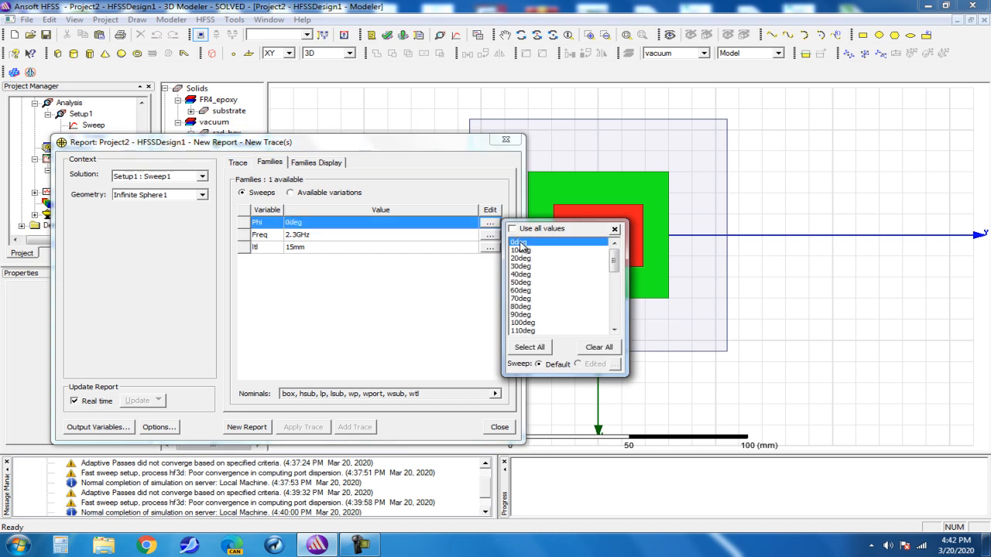
left_click(430, 314)
left_click(257, 430)
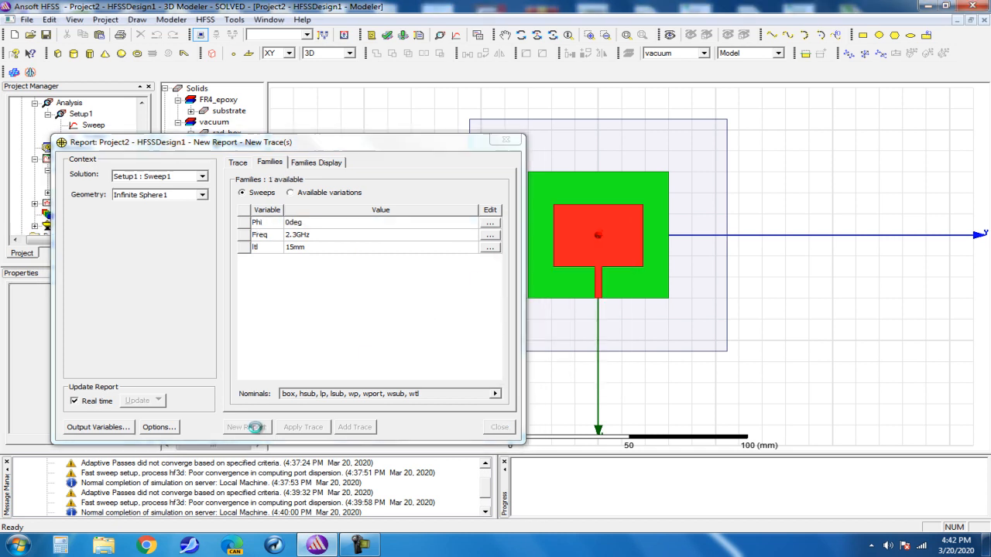
Step: Add a second dB(GainTotal) trace at Phi 90deg to the radiation pattern and close the report setup
left_click_drag(374, 147, 227, 117)
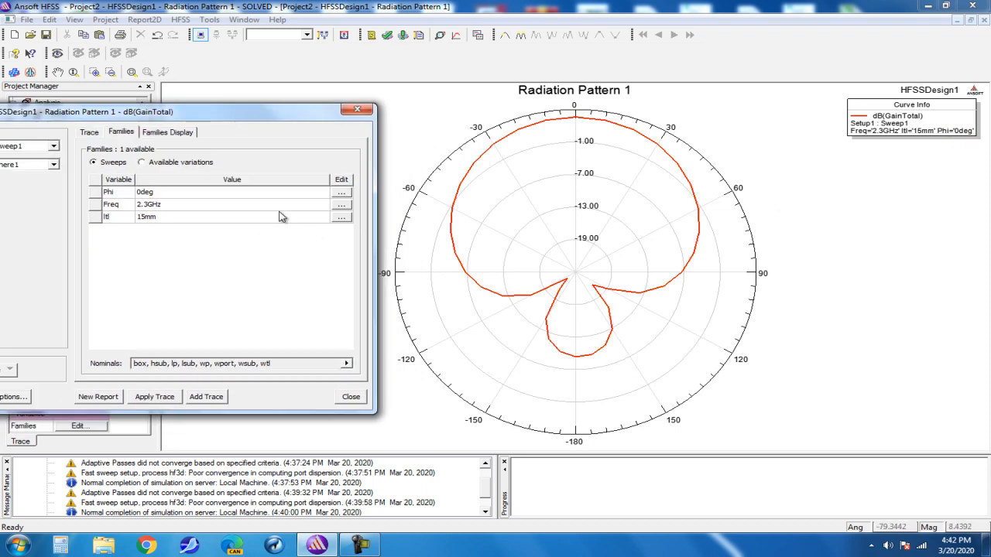
left_click(339, 194)
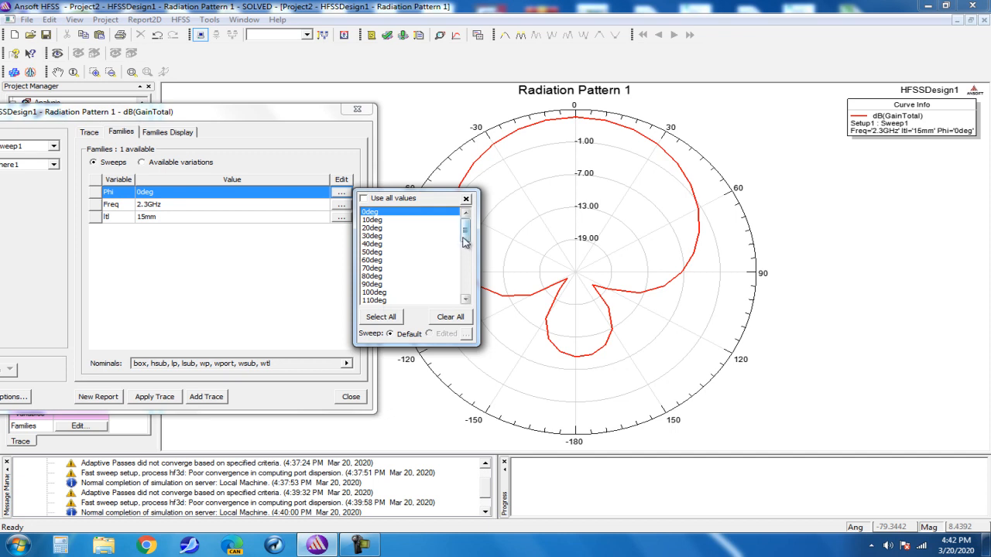
left_click(380, 284)
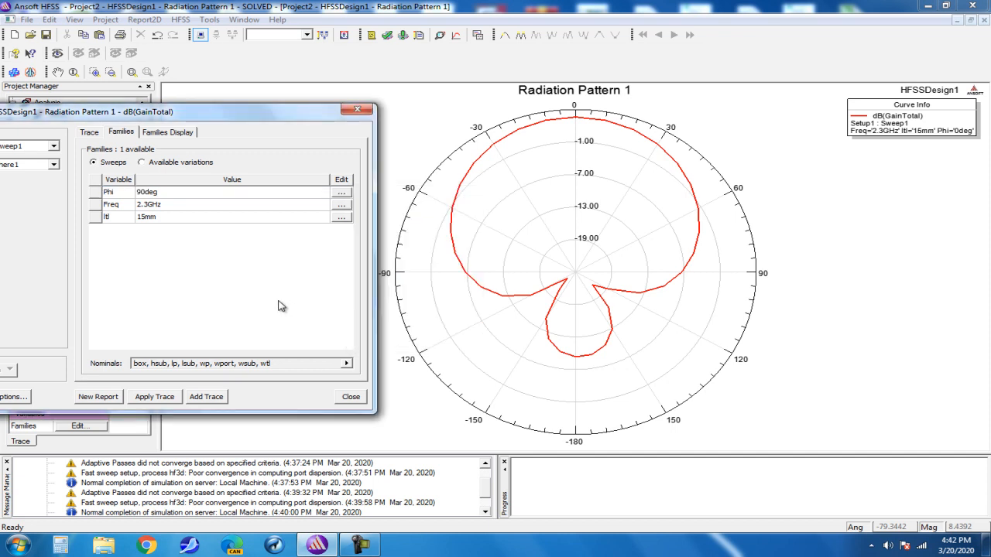
left_click(205, 397)
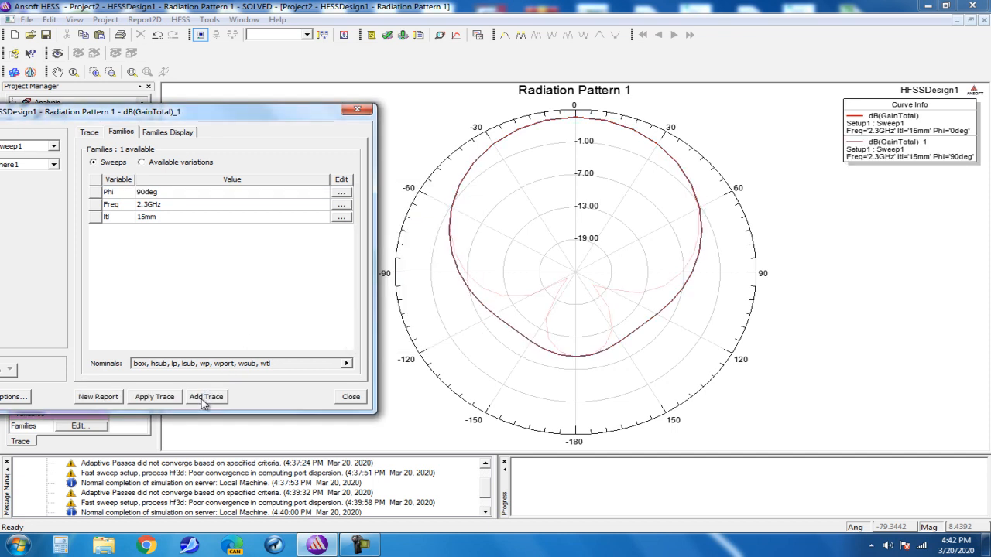
left_click(359, 111)
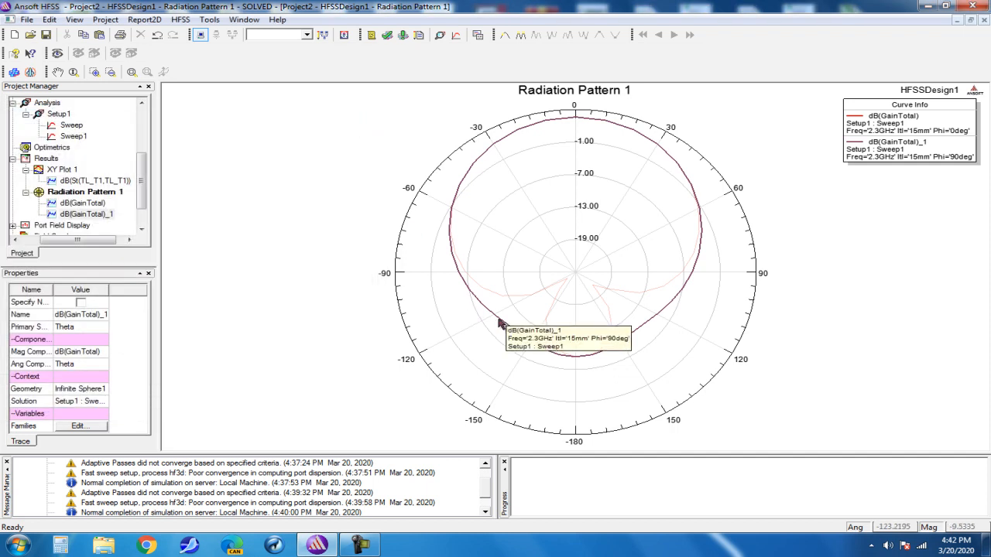
left_click(493, 320)
left_click(731, 301)
left_click(680, 291)
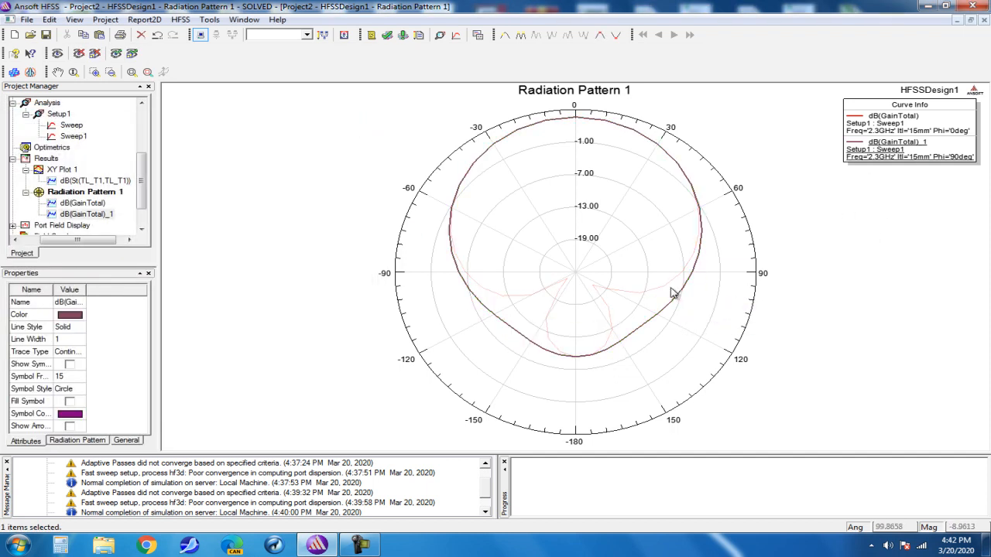
left_click(671, 289)
left_click(824, 319)
Step: Create a far fields 3D polar plot of dB(GainTotal) for Setup1 : Sweep1 with geometry Infinite Sphere1
left_click(59, 162)
right_click(61, 164)
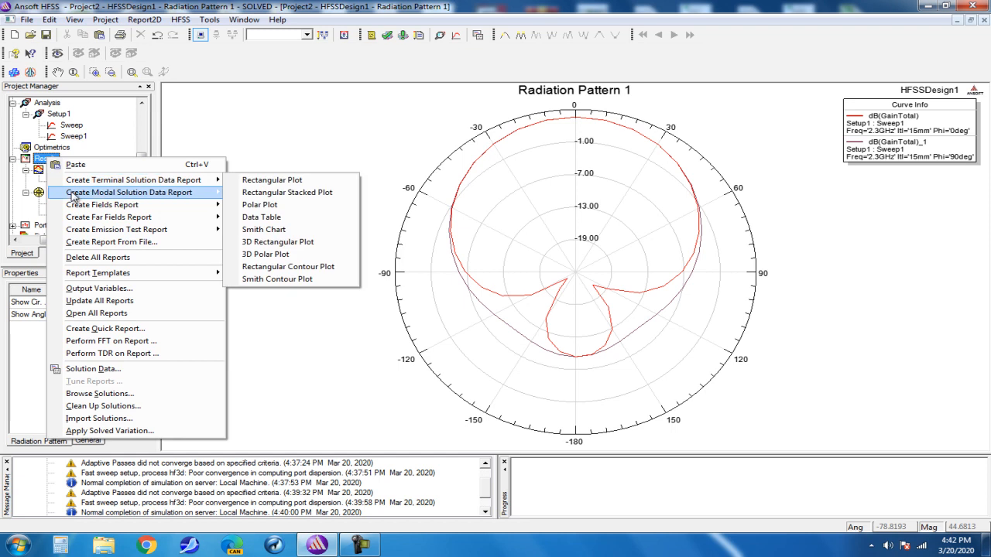
mouse_move(83, 219)
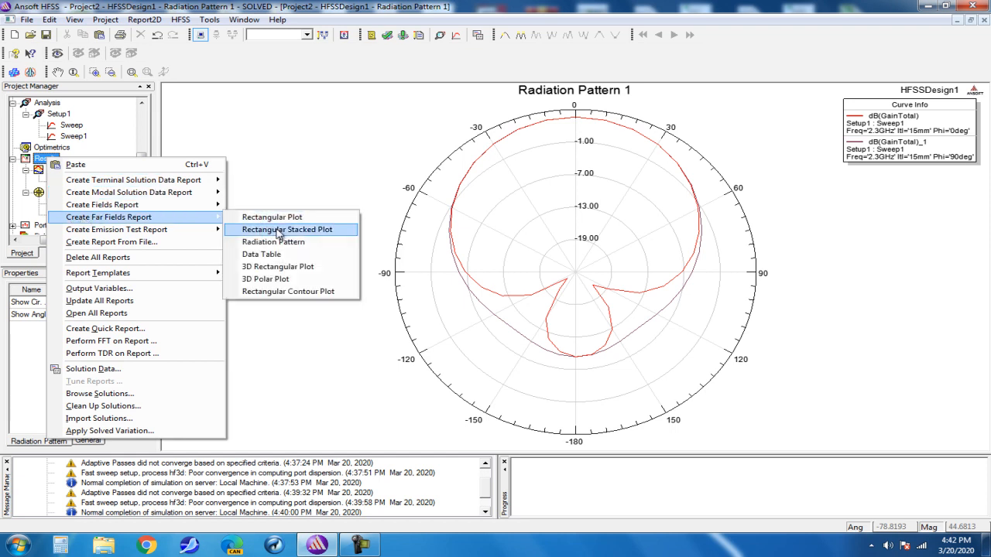
left_click(299, 278)
left_click(152, 145)
left_click(133, 168)
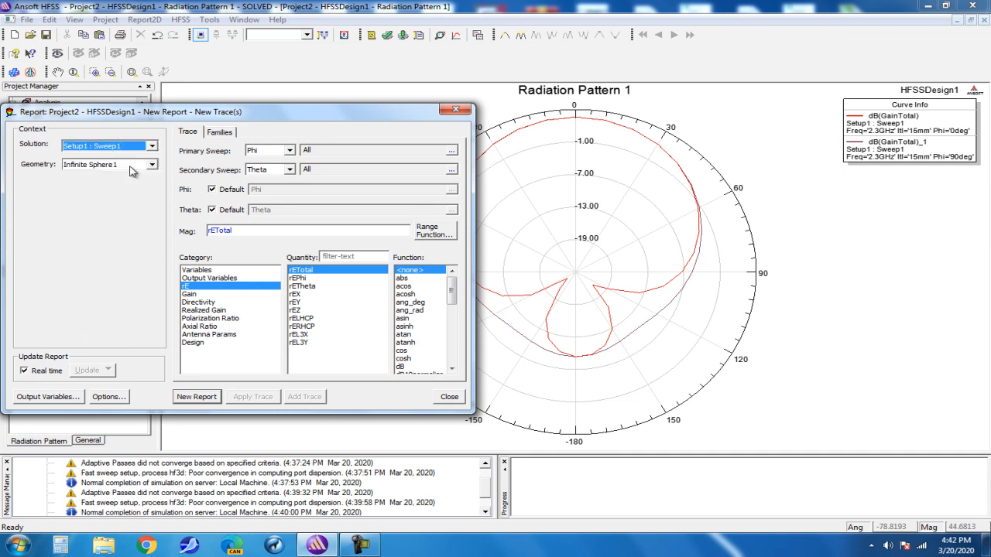
left_click(199, 295)
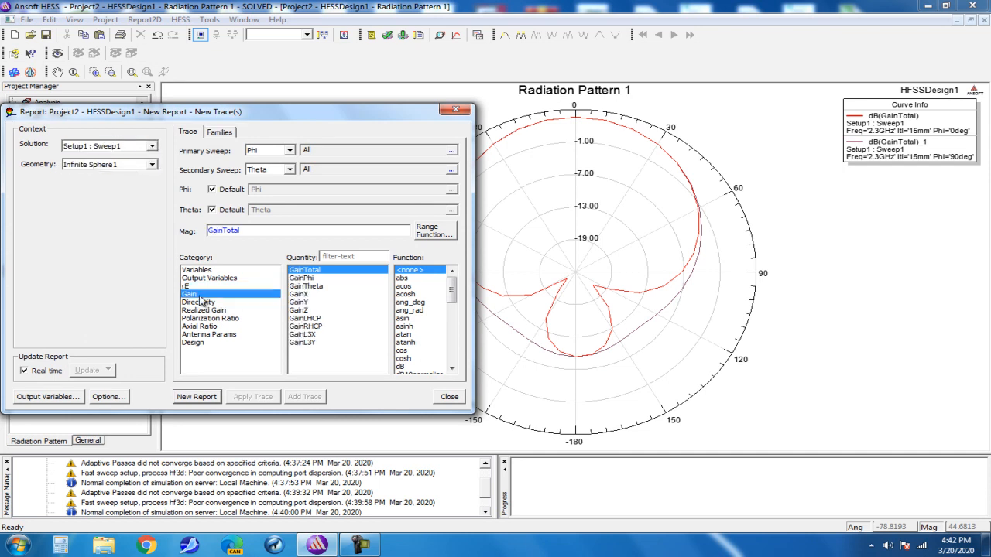
left_click(401, 367)
left_click(195, 396)
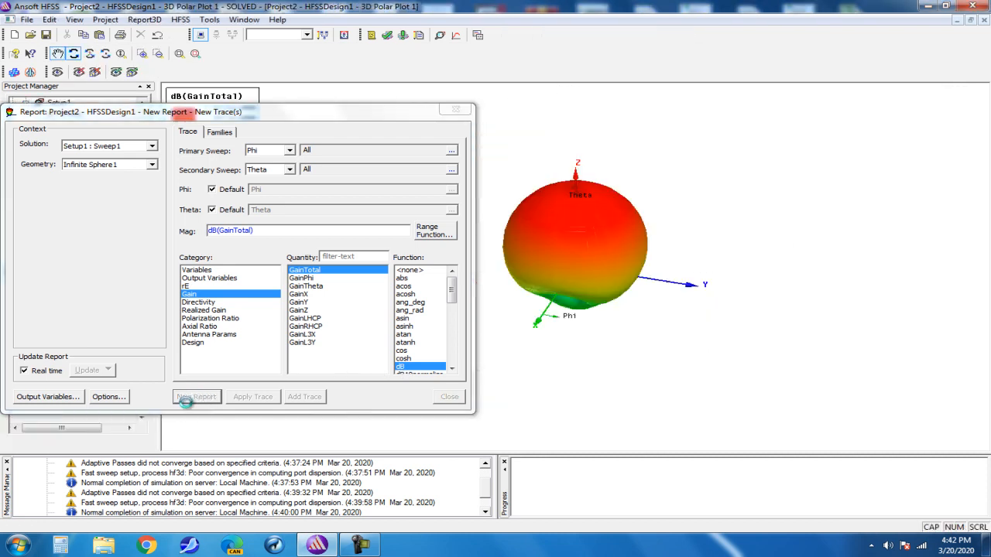
left_click(456, 109)
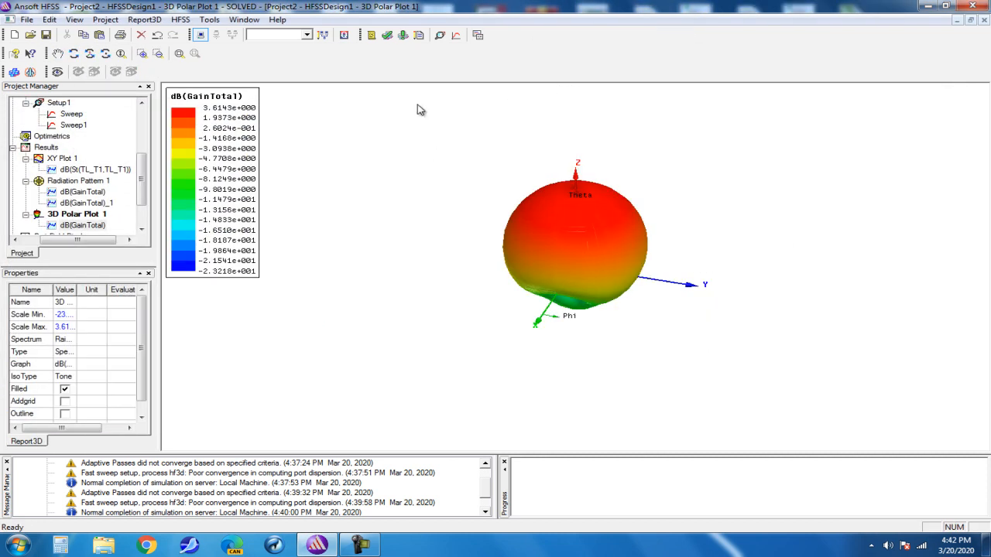
Step: Rotate the 3D polar gain plot to examine the radiation pattern from several sides
left_click(73, 53)
left_click_drag(506, 281, 732, 232)
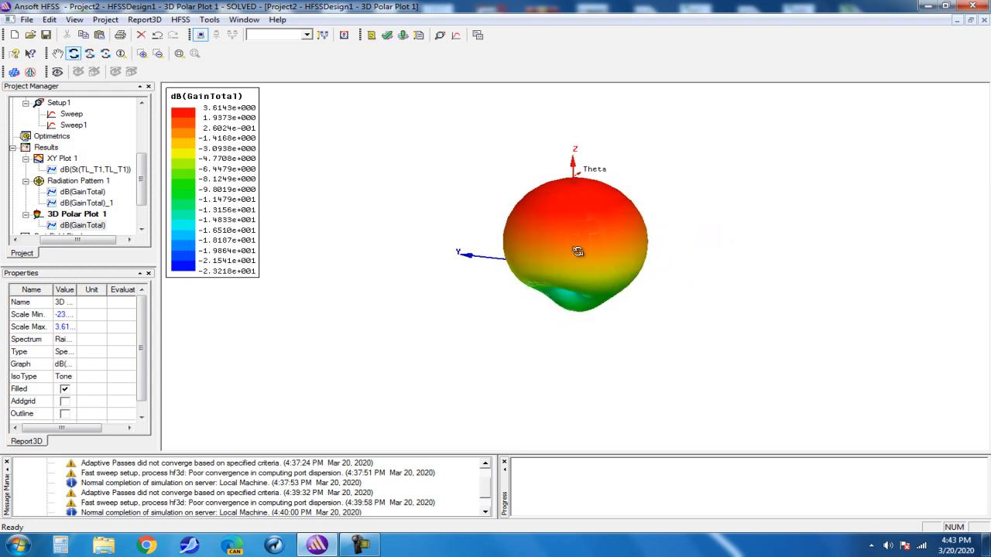
left_click_drag(577, 267, 686, 252)
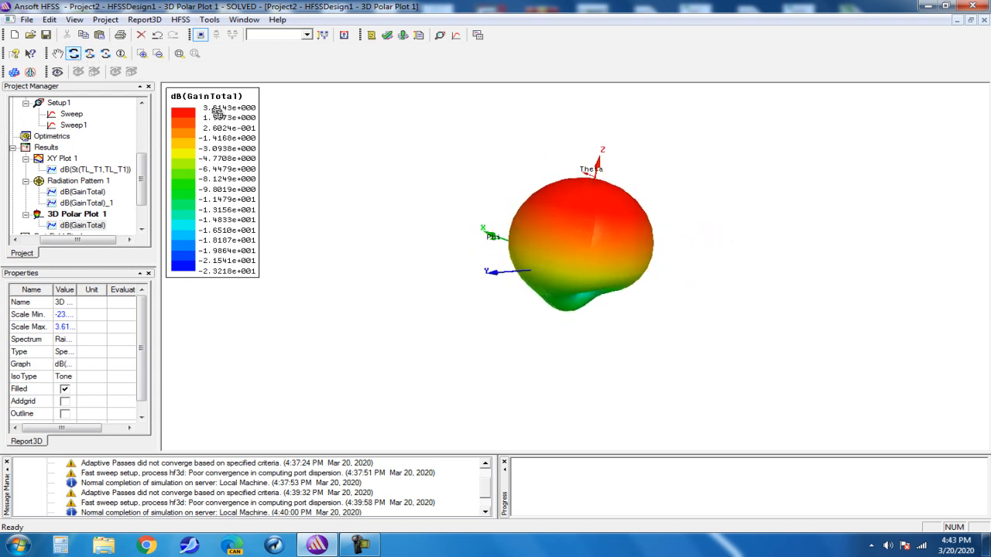
left_click_drag(561, 238, 617, 219)
left_click_drag(553, 256, 596, 230)
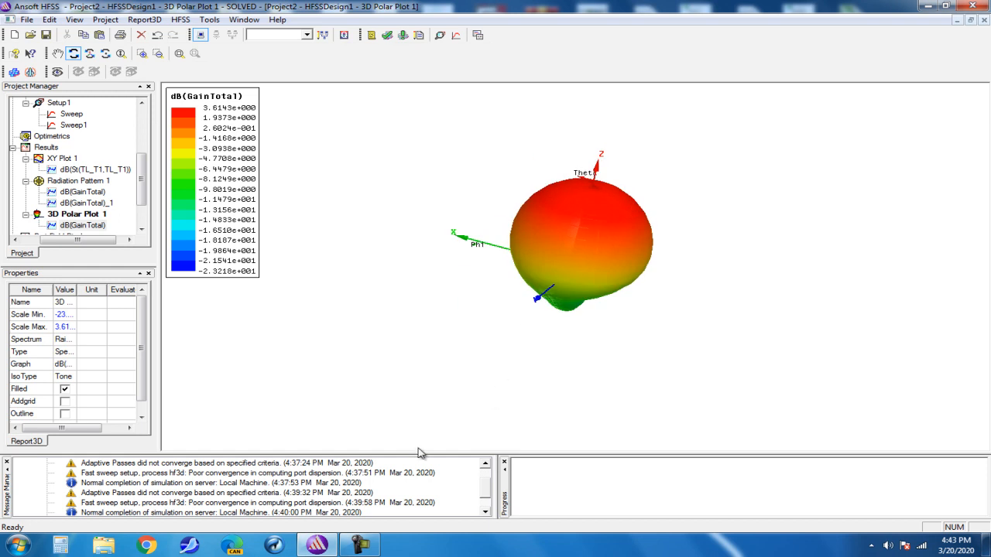
Step: Clear the message list and close the 3D polar plot and radiation pattern windows to return to the model
right_click(350, 494)
left_click(378, 429)
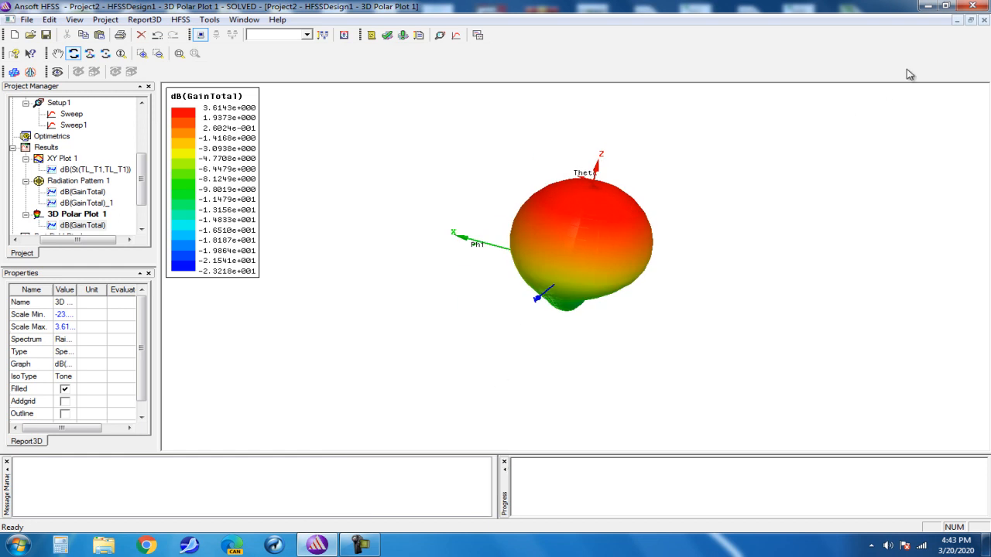
left_click(983, 21)
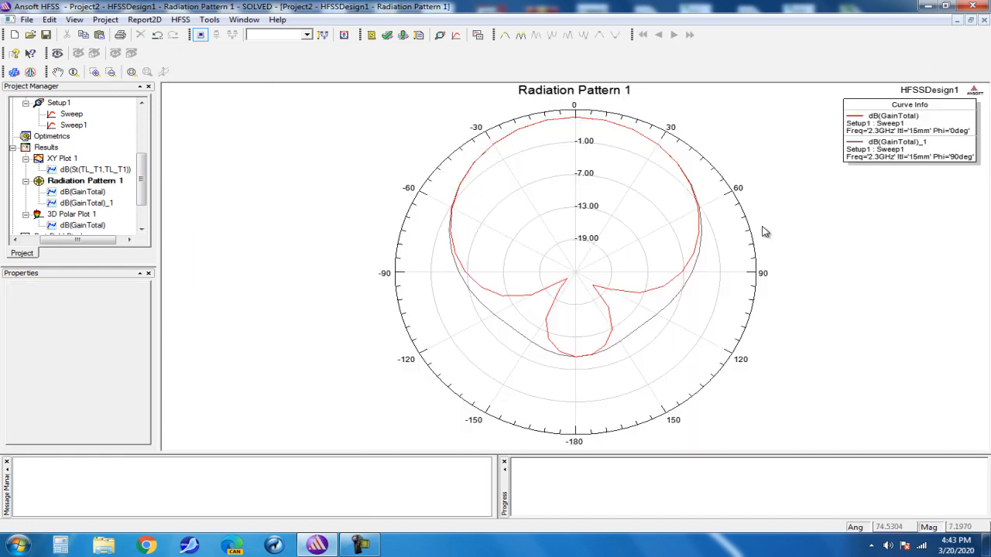
left_click(983, 20)
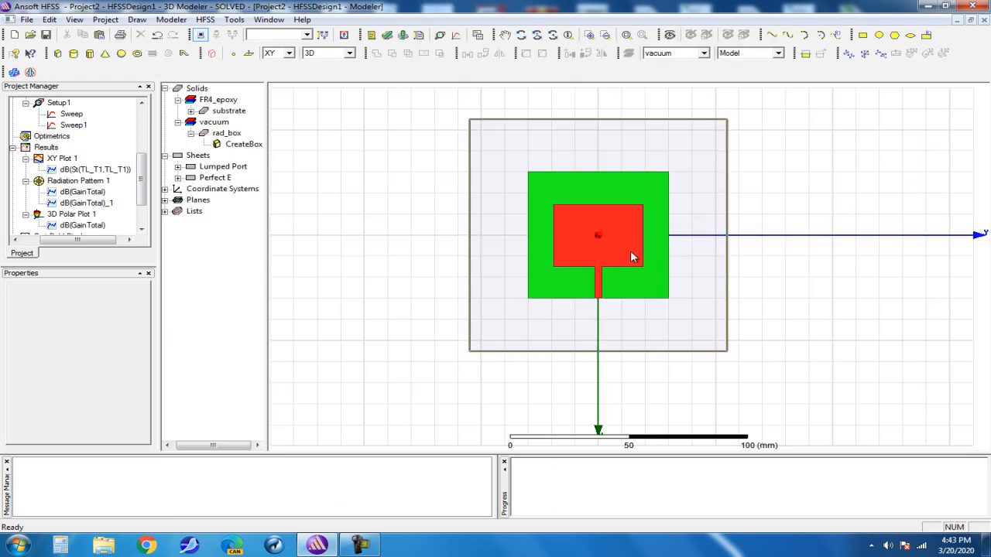
Step: Hide the rad_box object in the active view
left_click(631, 261)
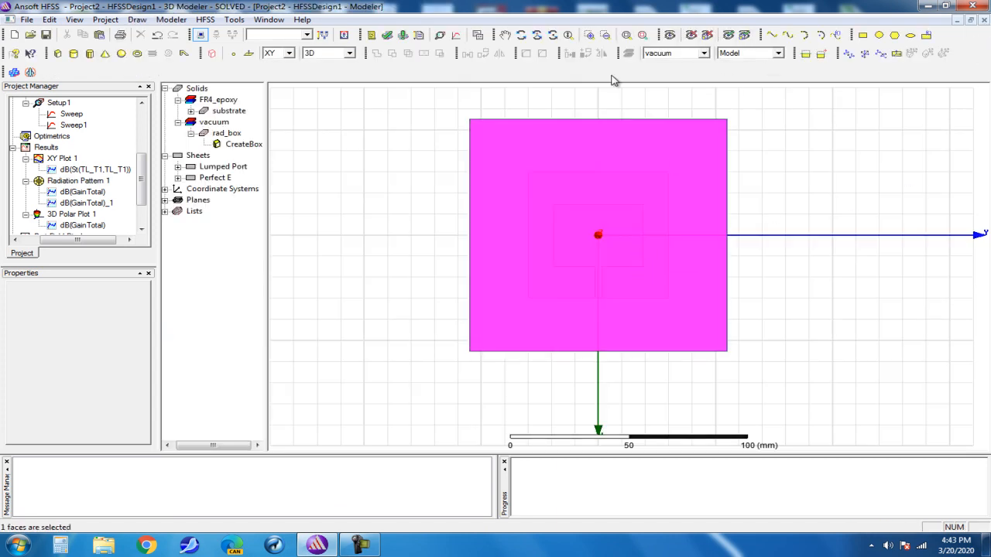
left_click(669, 34)
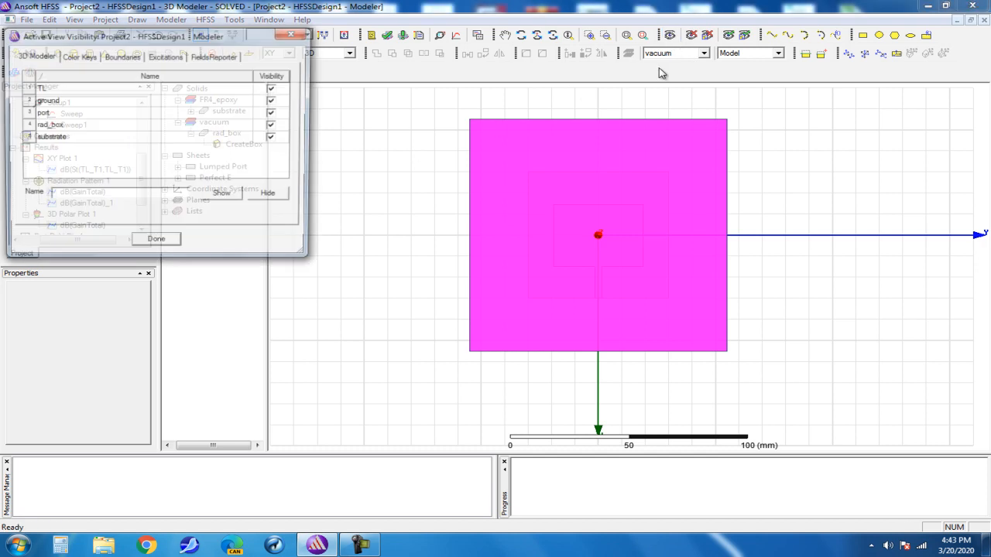
left_click(273, 125)
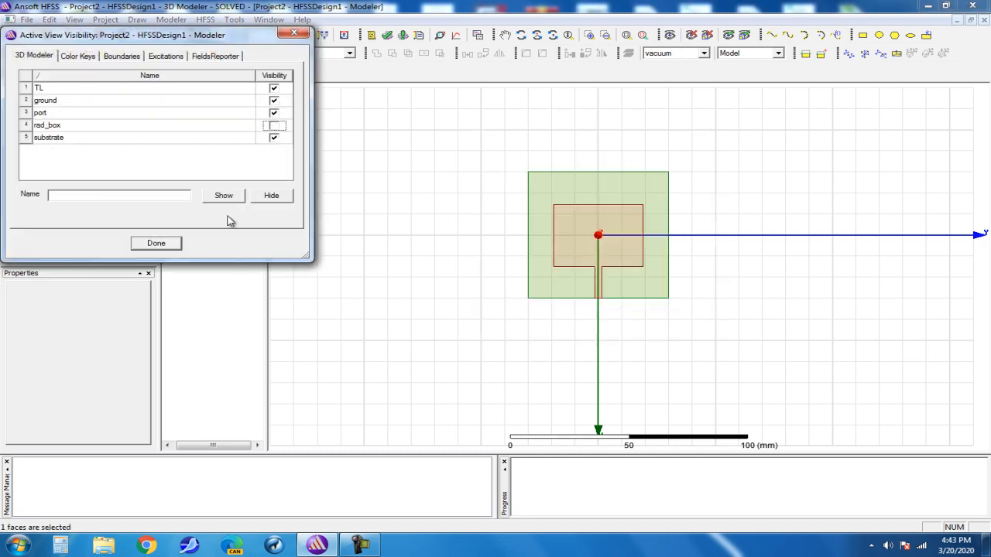
left_click(160, 243)
Step: Plot the surface current magnitude Mag_Jsurf on the TL patch face using Setup1 : Sweep1 at 2.3GHz and 0deg phase
left_click(639, 261)
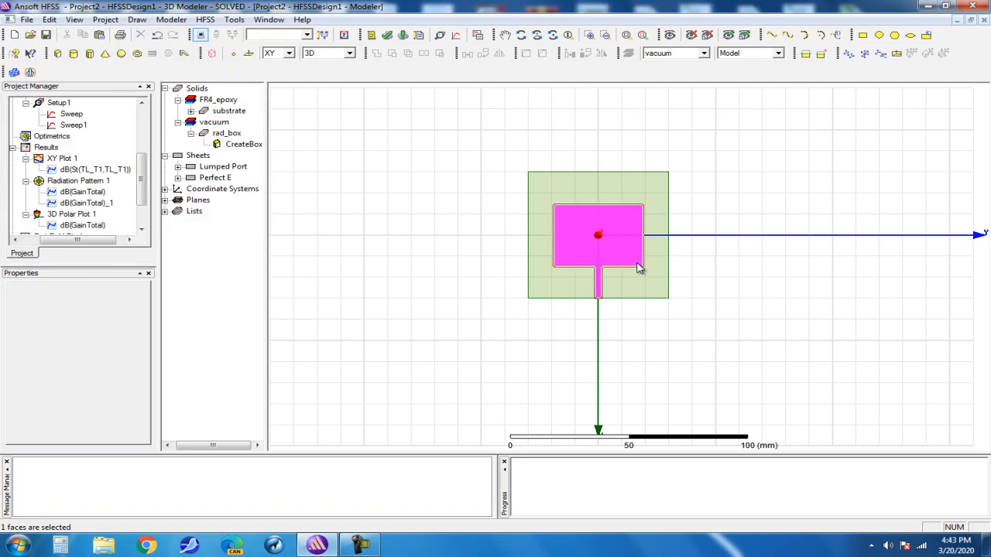
scroll(634, 267, "up", 4)
right_click(619, 269)
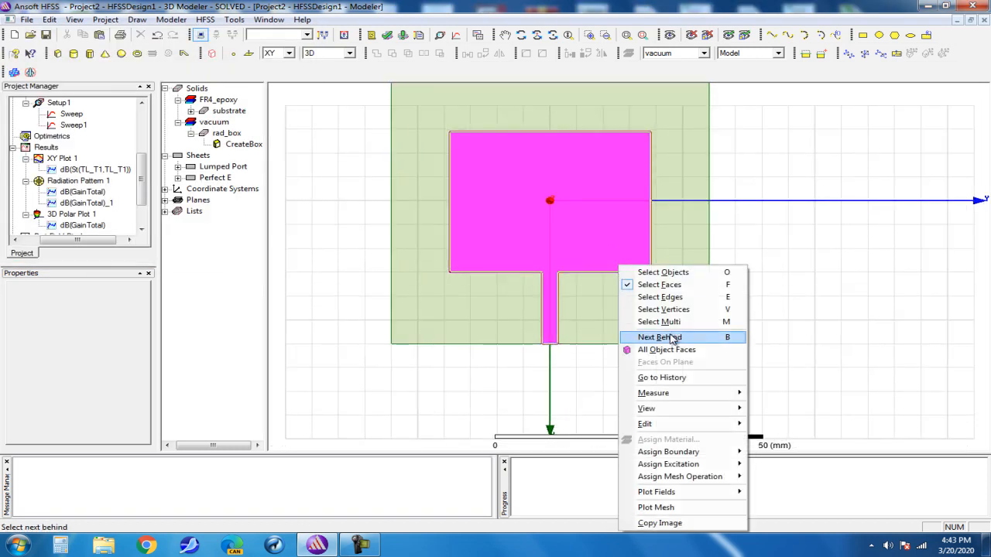
mouse_move(711, 499)
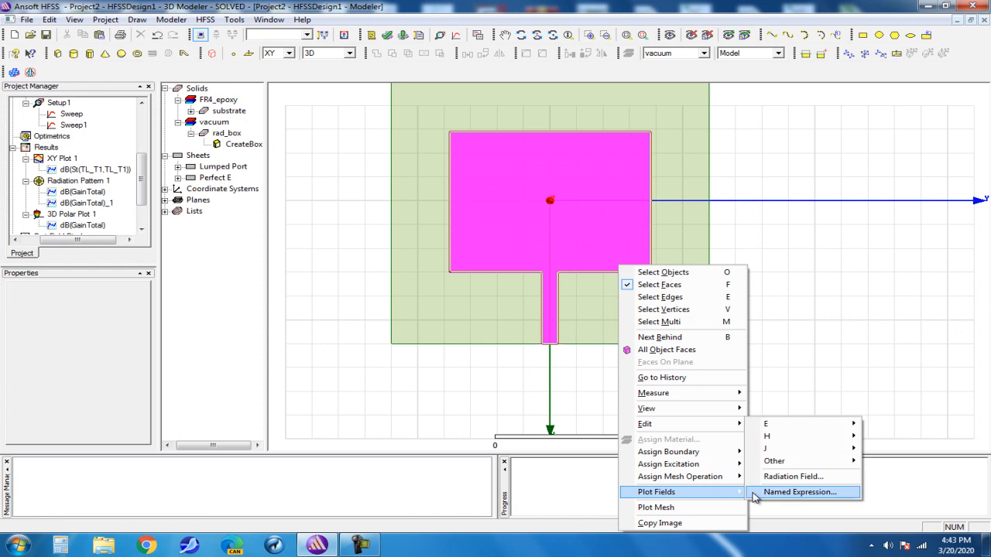
mouse_move(809, 424)
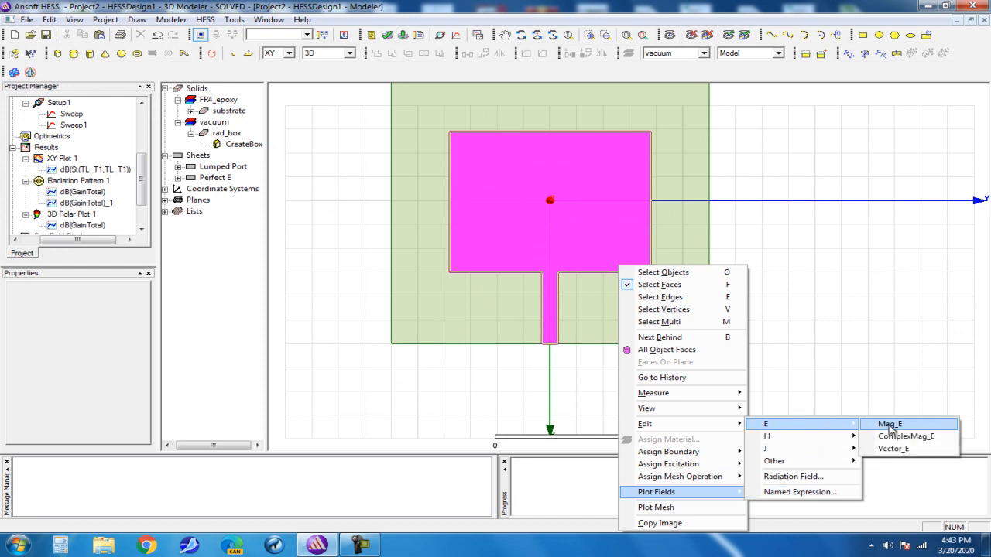
mouse_move(851, 449)
left_click(895, 449)
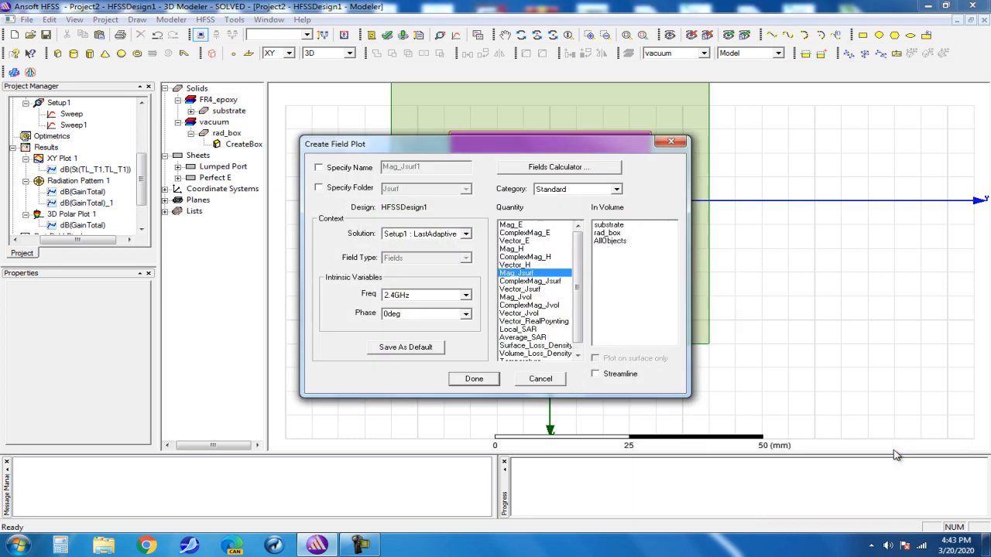
left_click(465, 233)
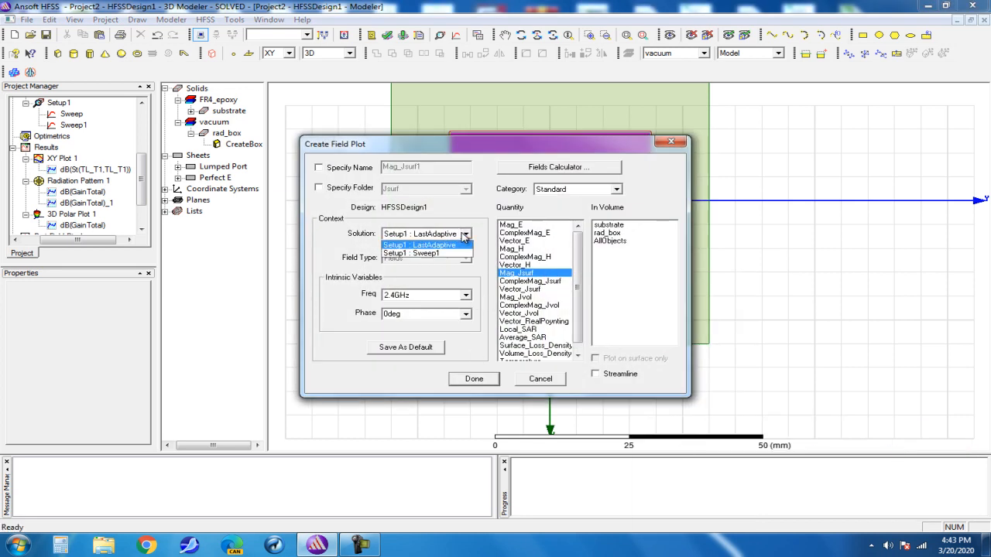
left_click(443, 258)
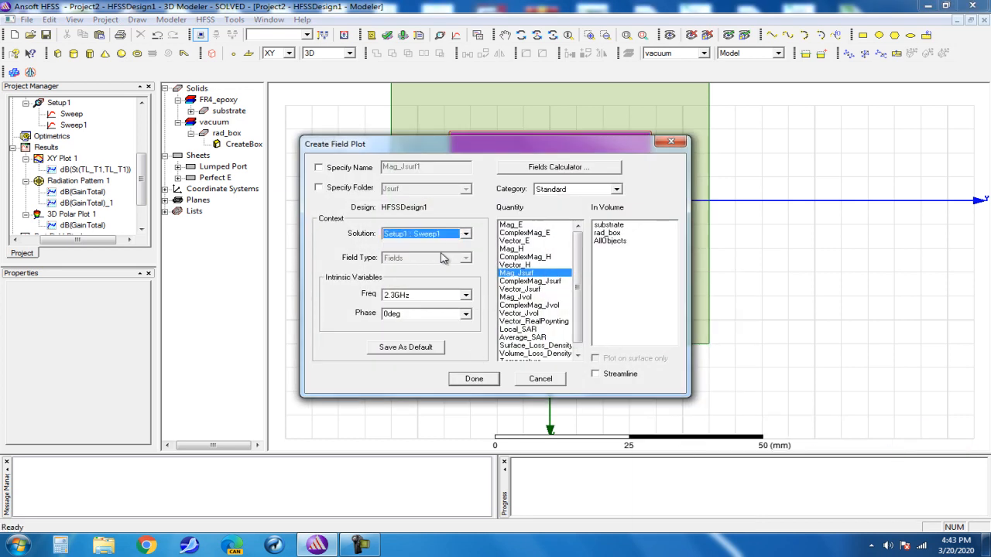
left_click(474, 379)
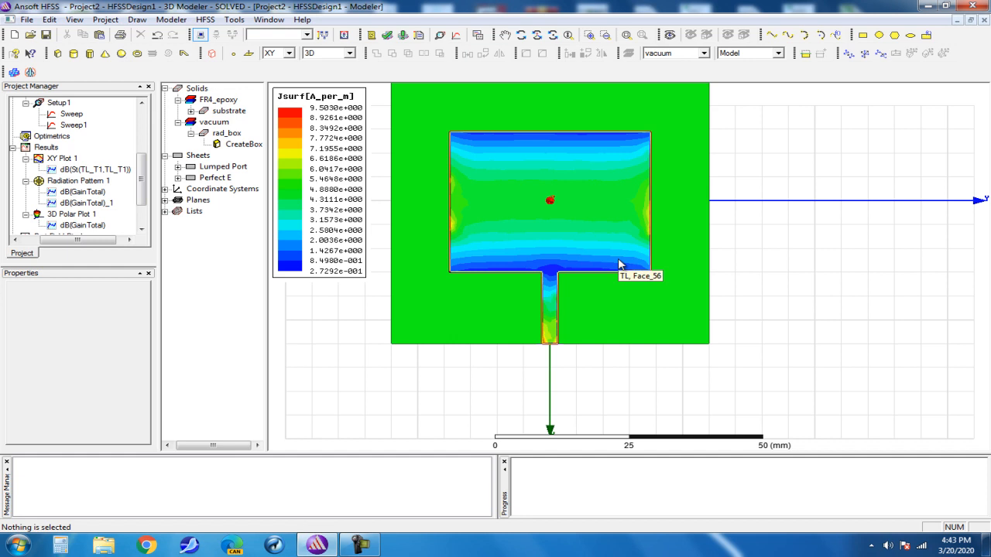
Step: Limit the Jsurf color scale to user-defined limits with a maximum of 5.50301 A_per_m
double_click(304, 209)
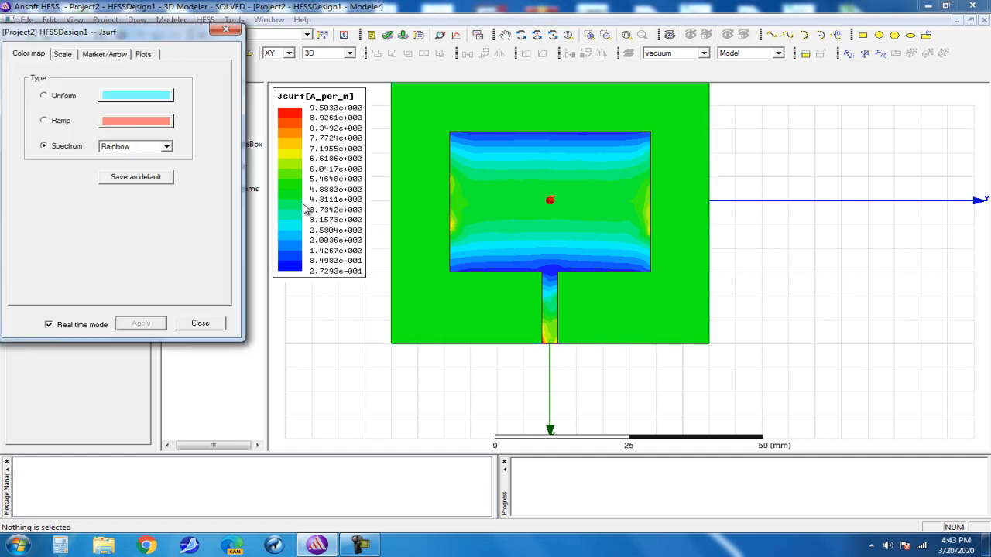
left_click(64, 54)
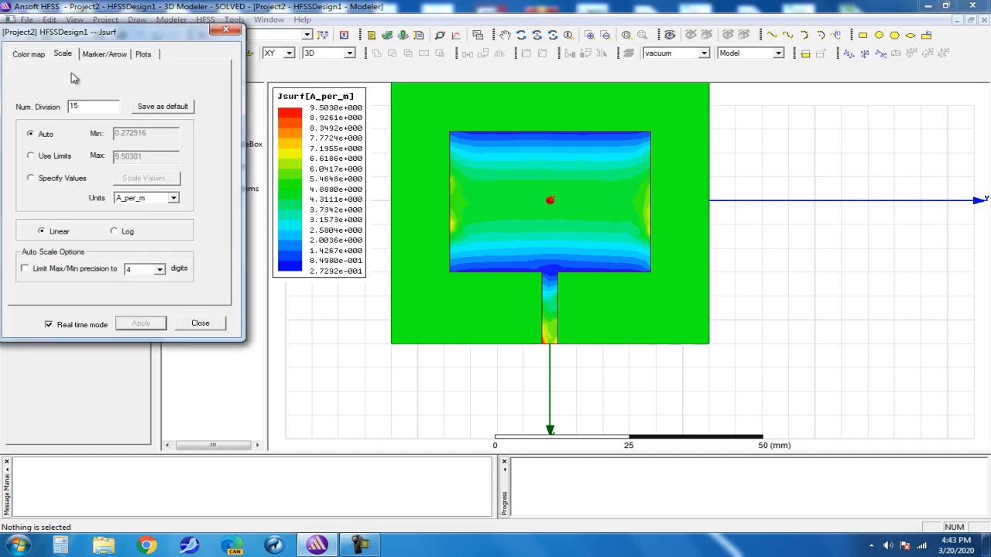
left_click(45, 157)
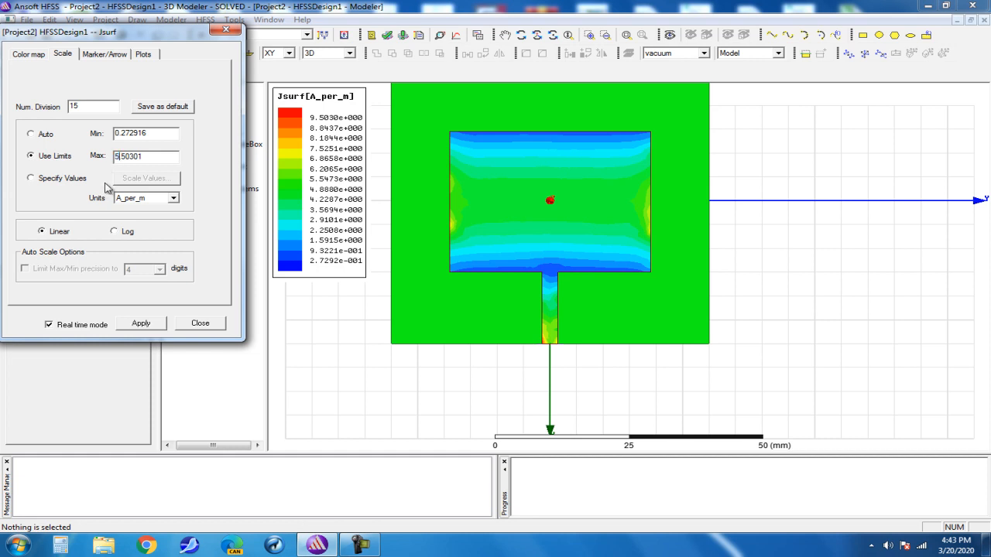
left_click(164, 134)
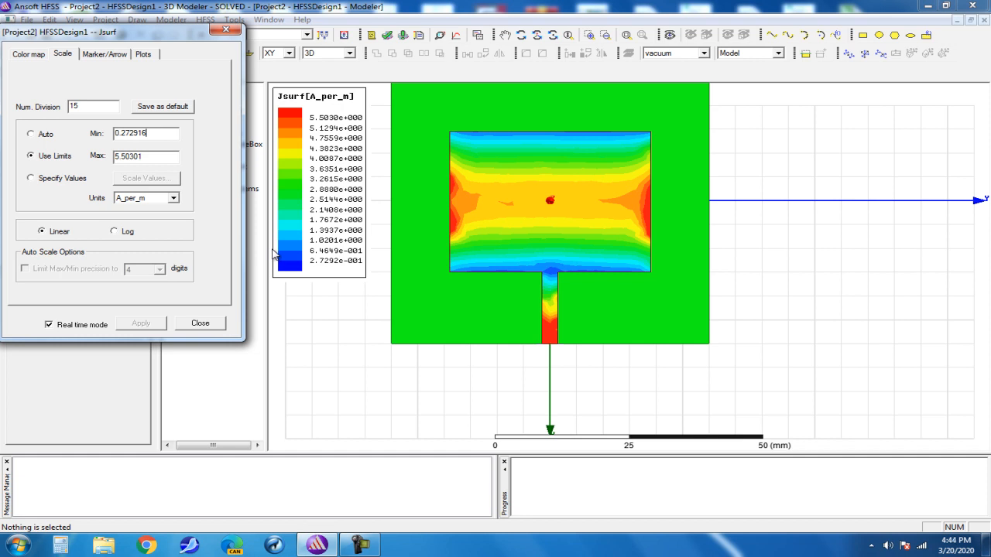
left_click(201, 324)
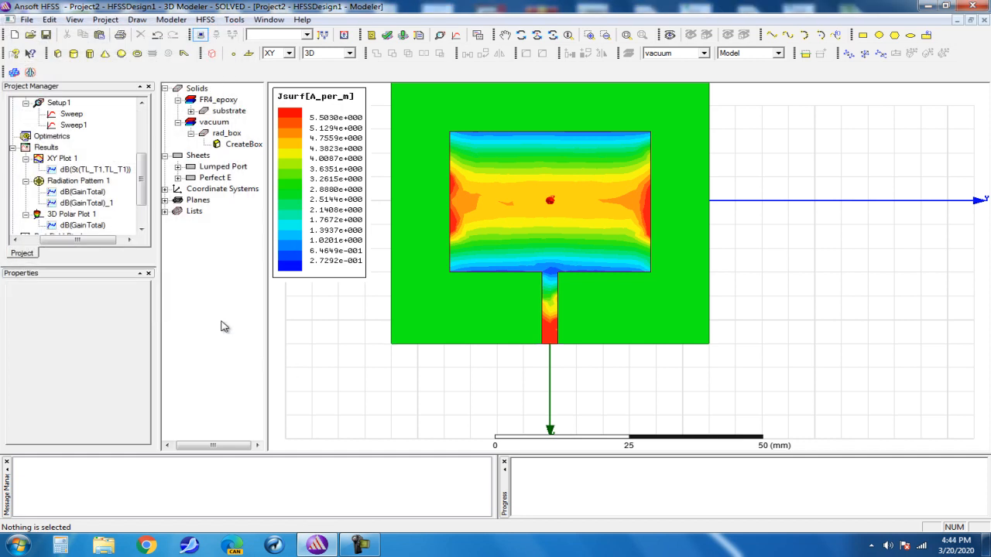
Step: Animate the Mag_Jsurf1 overlay over Phase from 0deg to 170deg in 17 steps, watch the patch currents, and close the animation
right_click(292, 206)
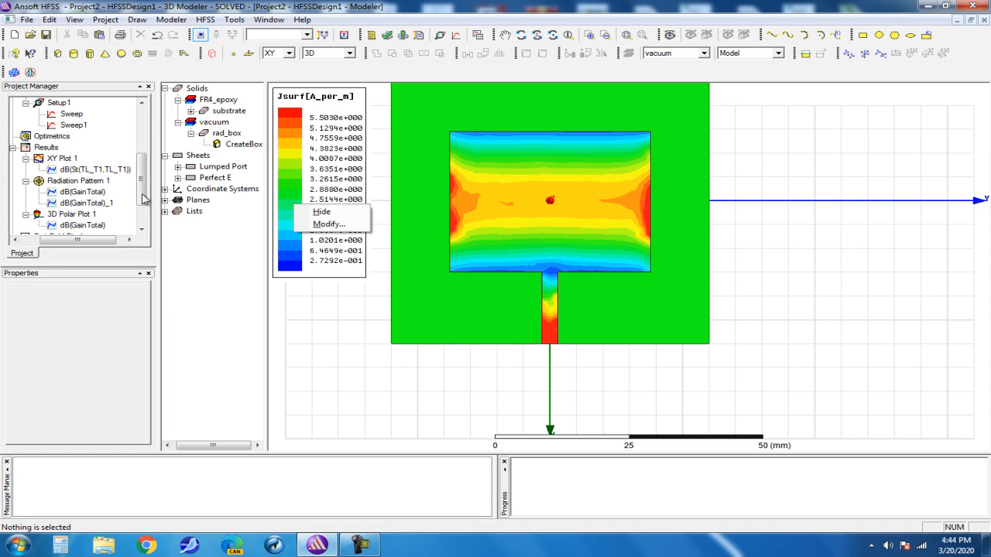
left_click_drag(146, 196, 147, 208)
left_click(12, 203)
left_click(25, 214)
left_click(54, 214)
right_click(57, 216)
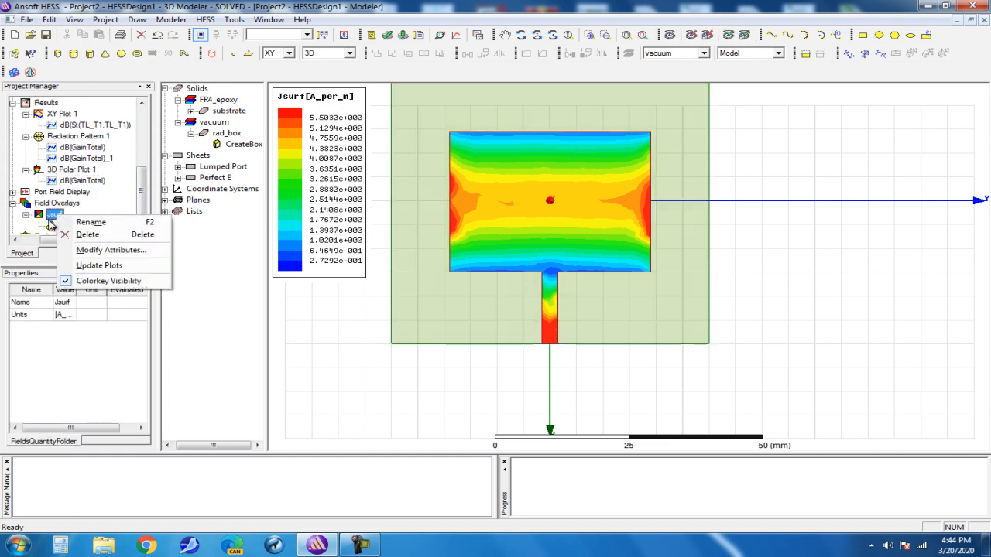
left_click(53, 225)
right_click(66, 225)
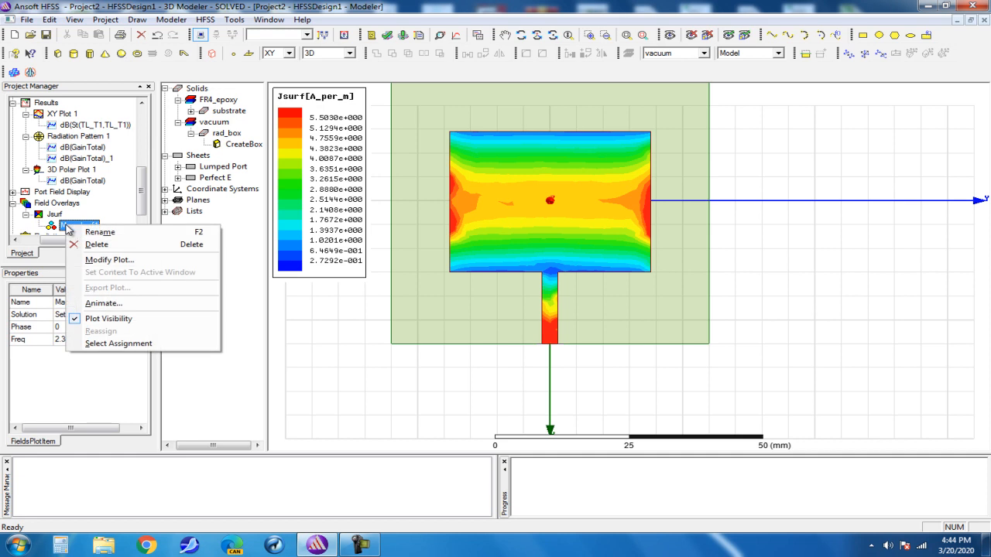
left_click(115, 306)
left_click_drag(464, 129, 163, 82)
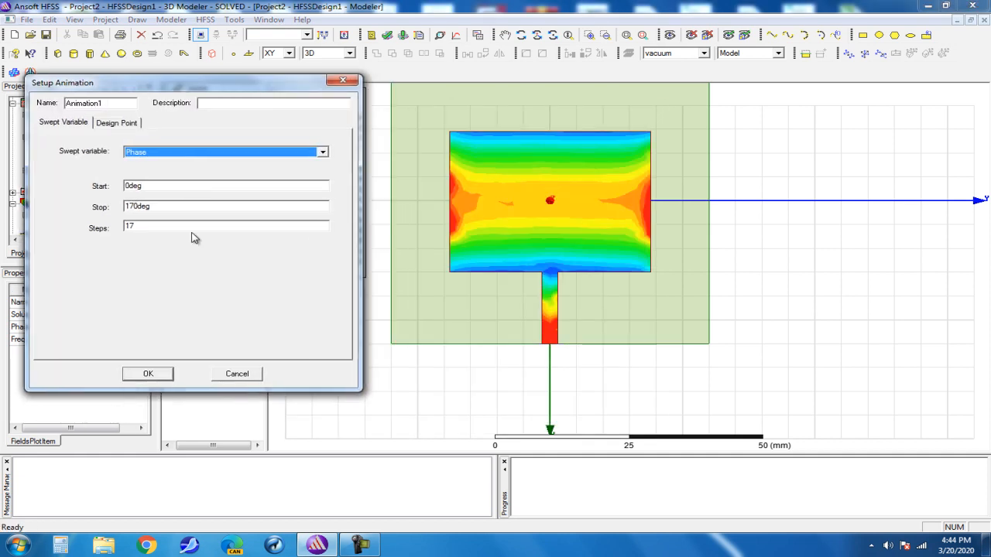
left_click(148, 374)
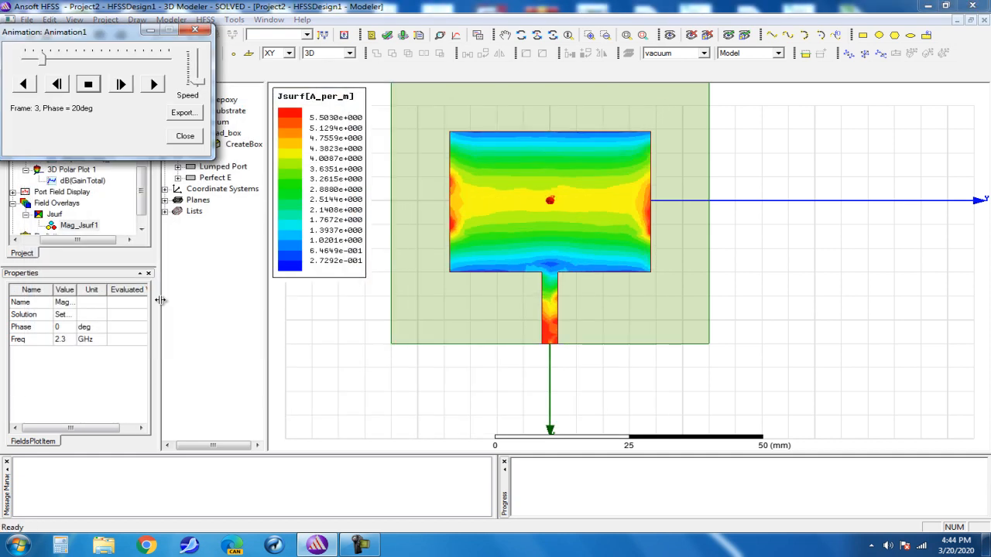
left_click_drag(96, 32, 298, 147)
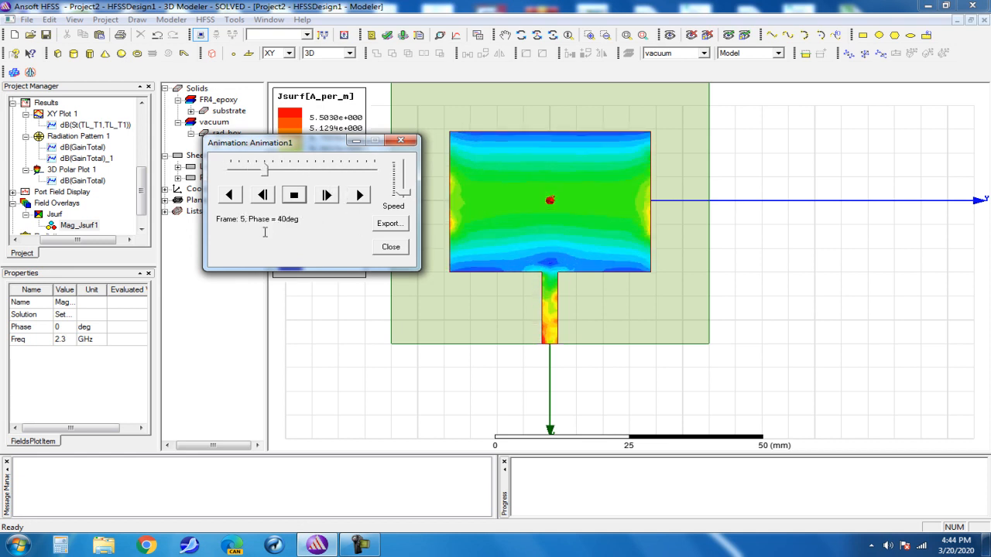
left_click(390, 246)
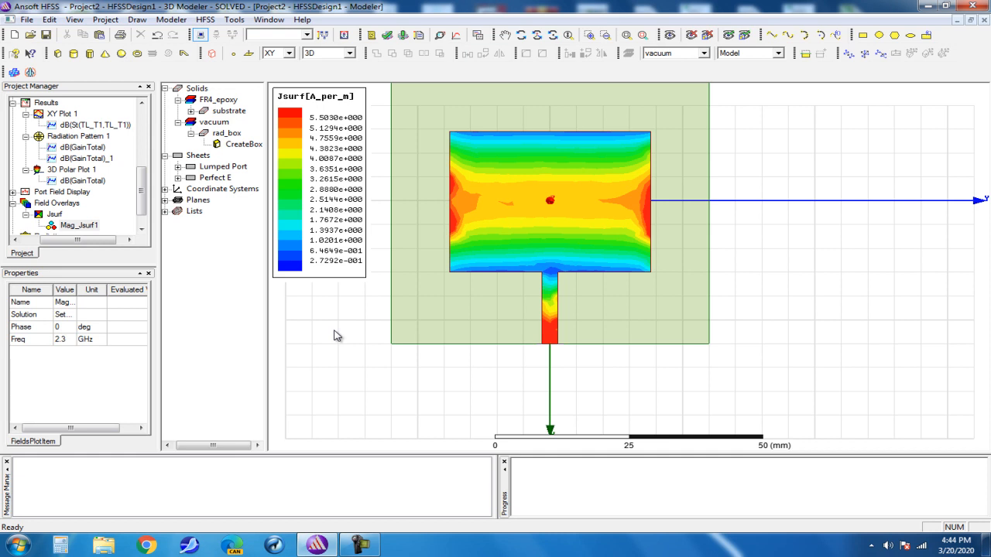
left_click(360, 548)
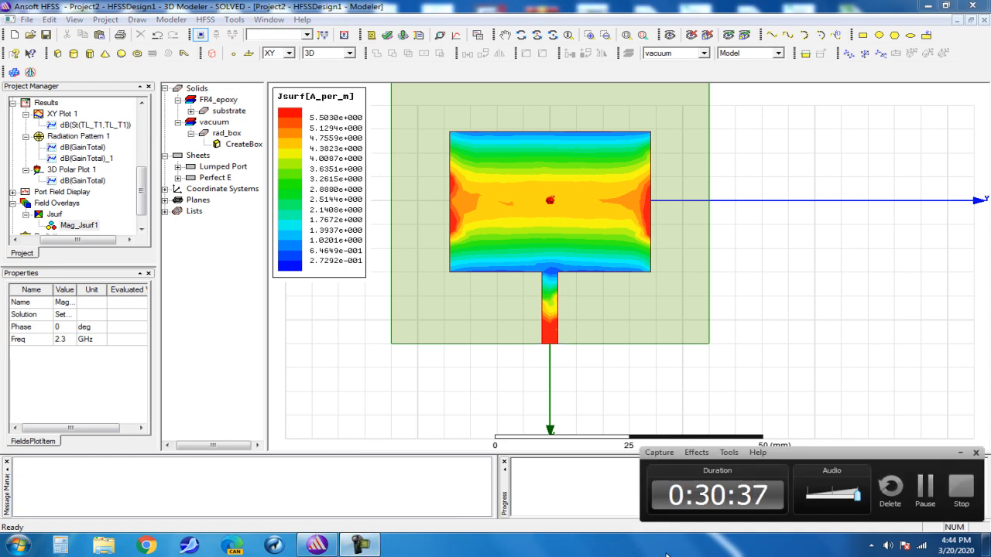
left_click(960, 488)
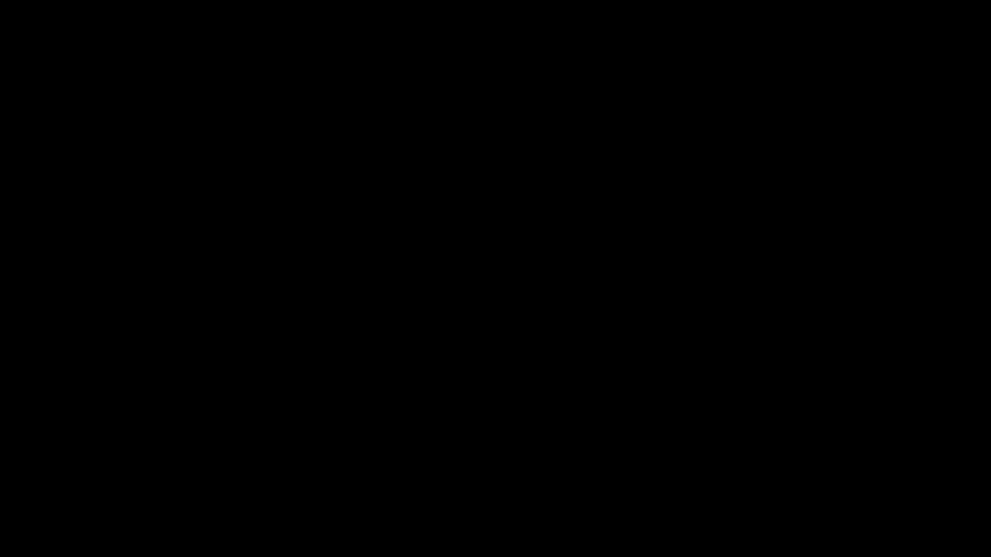